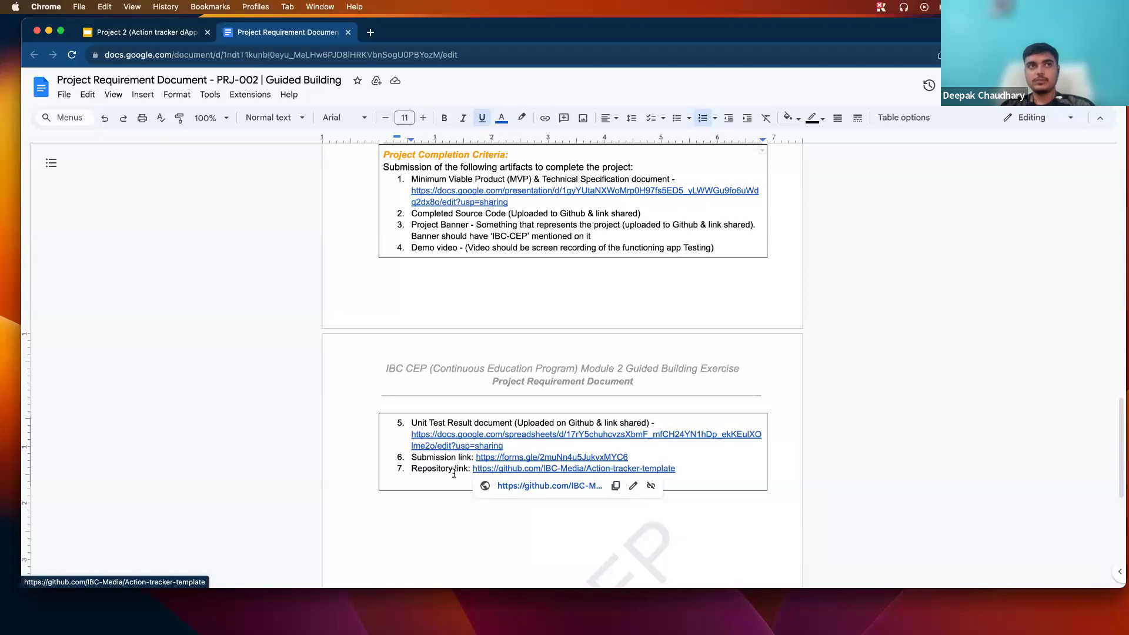
Step: Switch to the Project 2 (Action tracker dApp) presentation and show the "Testing from UI" slide
click(168, 33)
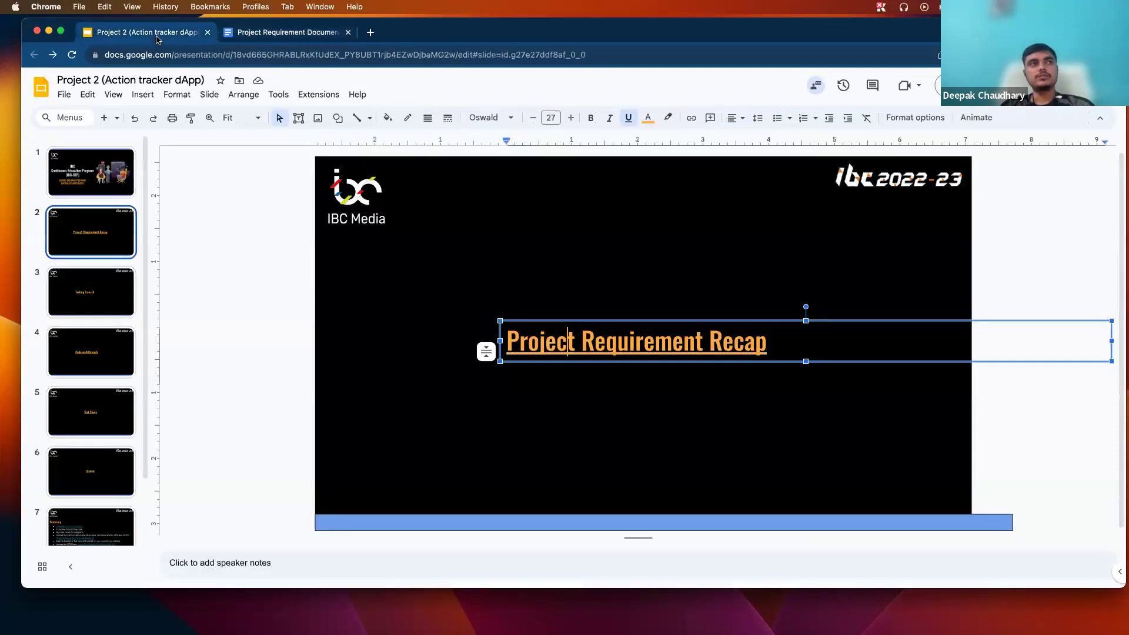
click(113, 284)
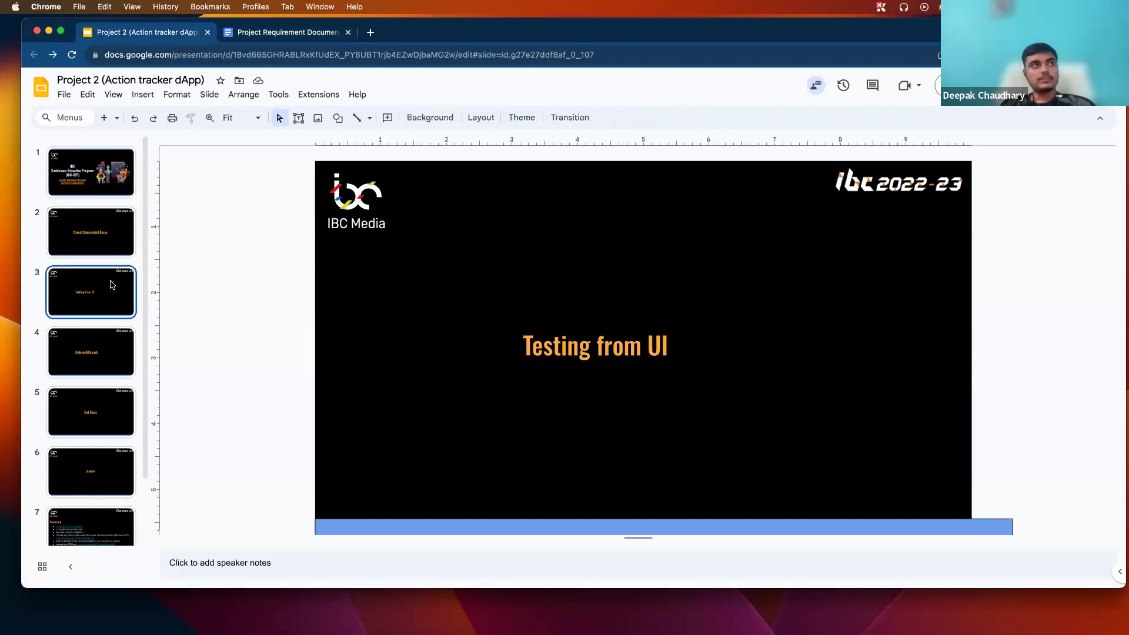
triple_click(567, 340)
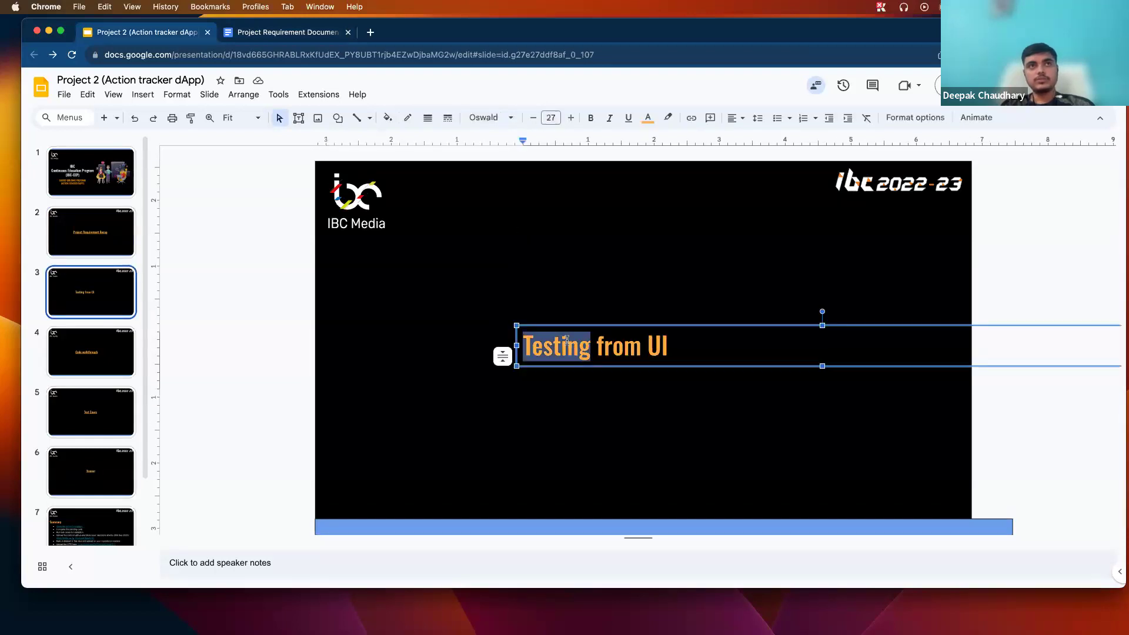
click(567, 340)
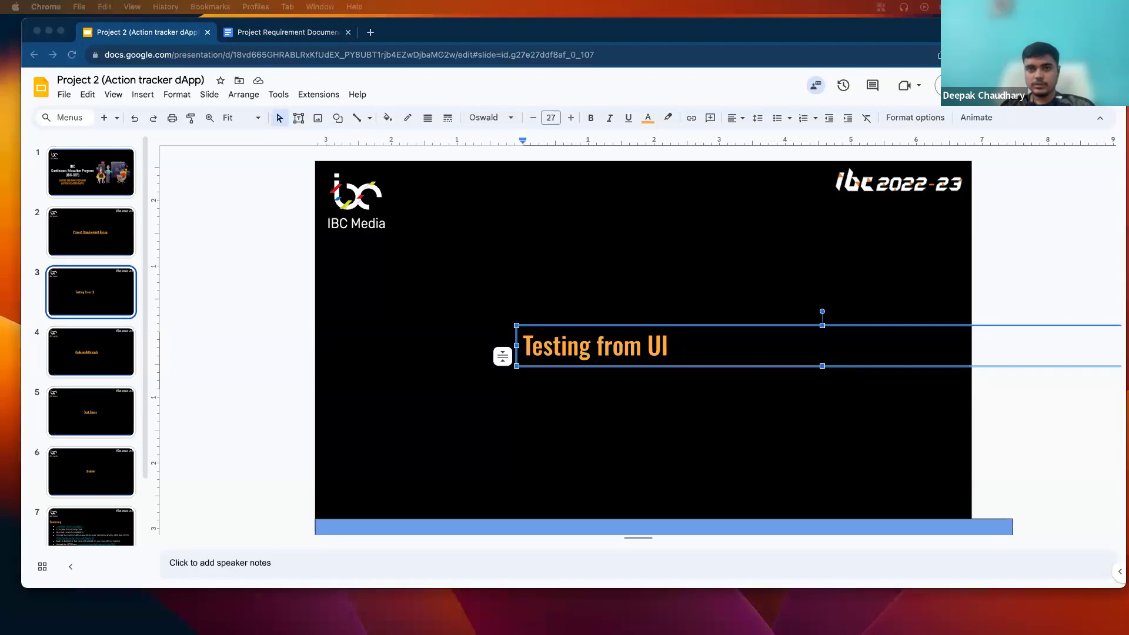
Step: Switch to IntelliJ IDEA and run the README's single-node development chain command, ./target/release/node-template --dev, in the terminal
drag(194, 35, 397, 84)
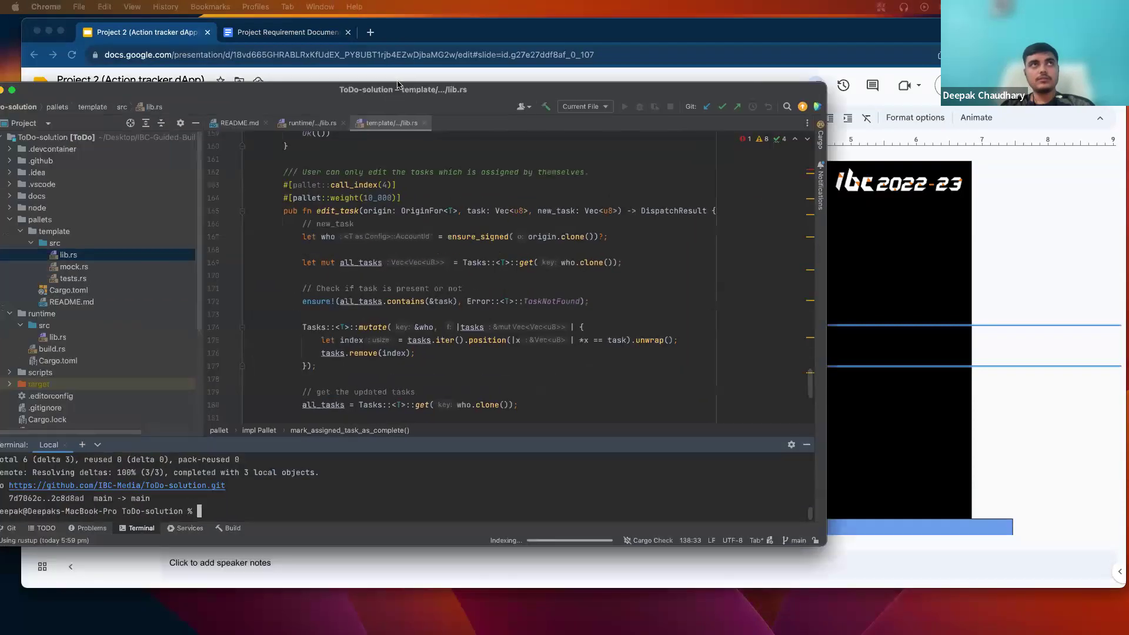
key(Up)
key(Up)
key(ctrl+u)
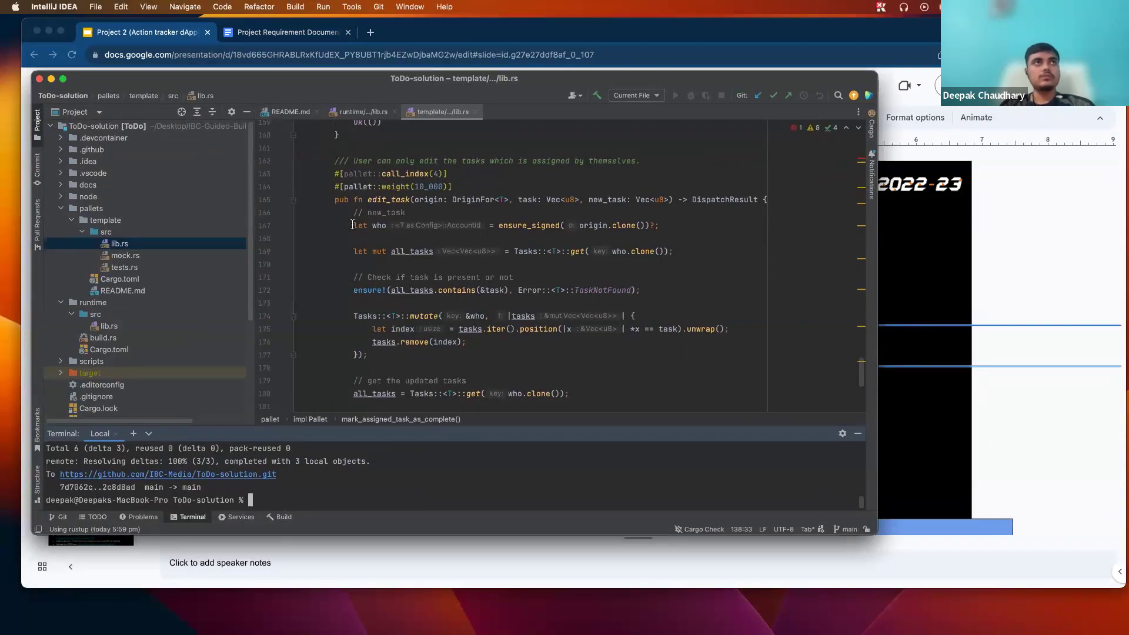
click(291, 111)
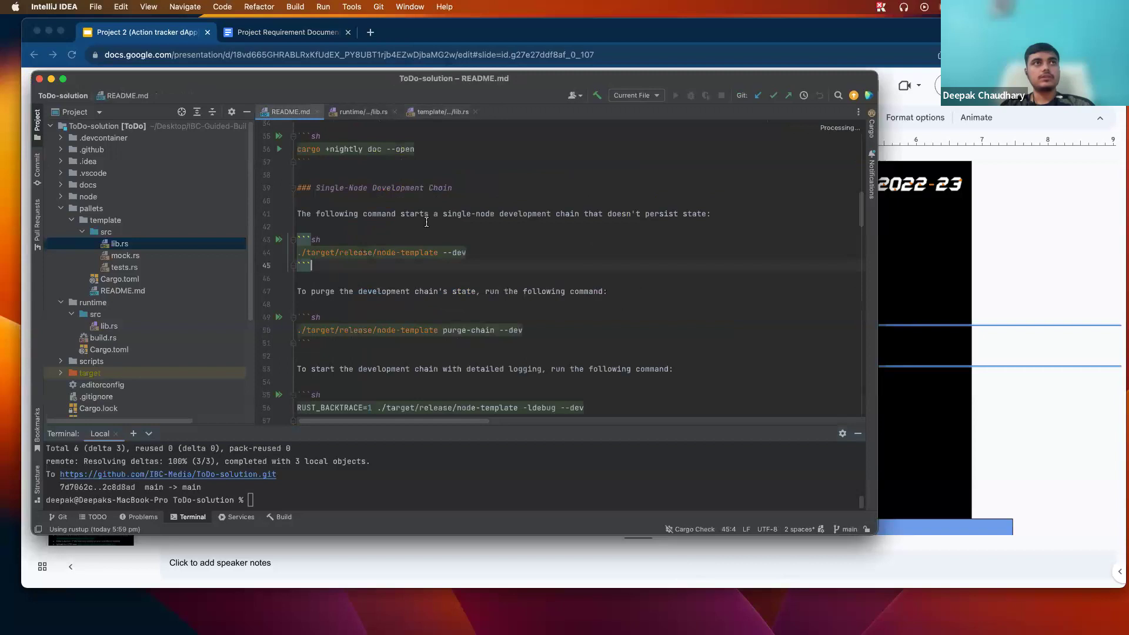
double_click(459, 252)
triple_click(480, 249)
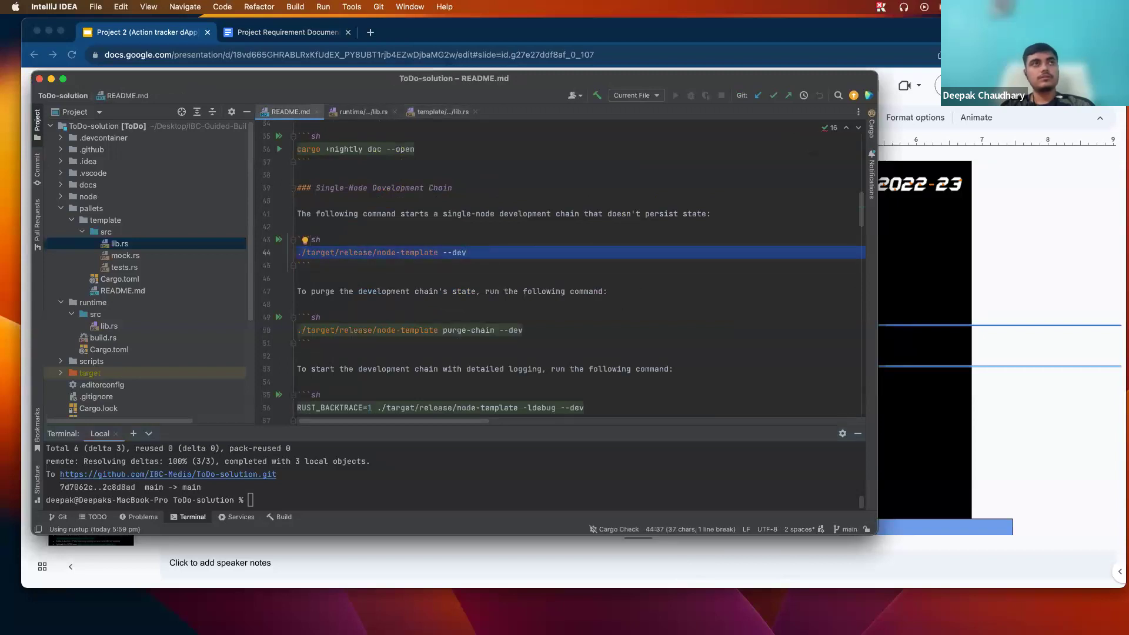
key(super+c)
click(422, 474)
key(super+v)
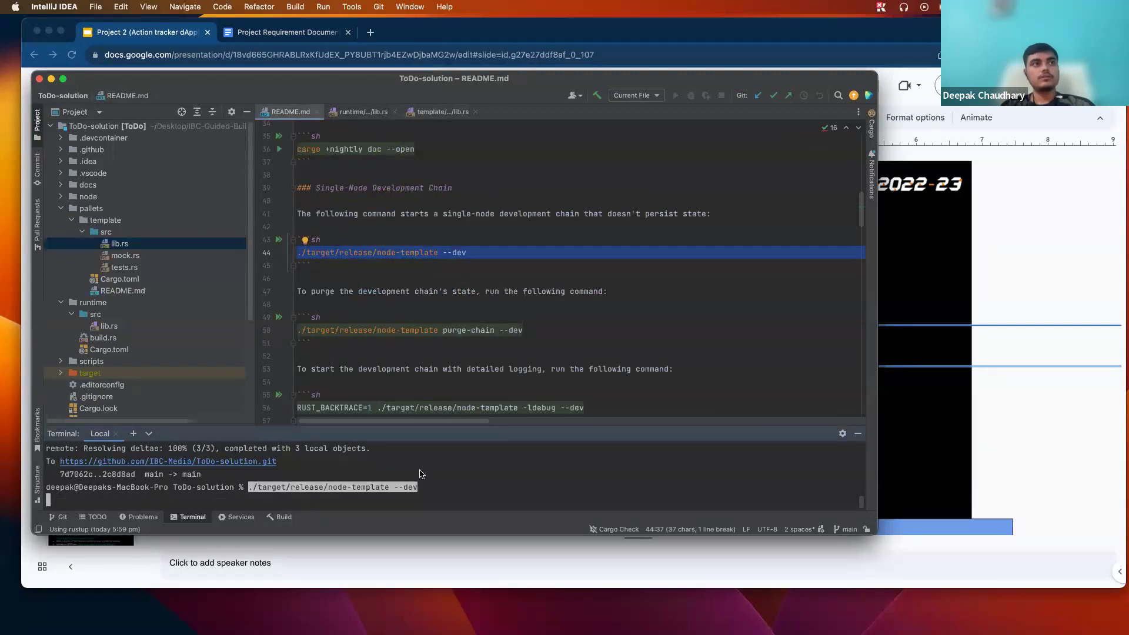
key(Return)
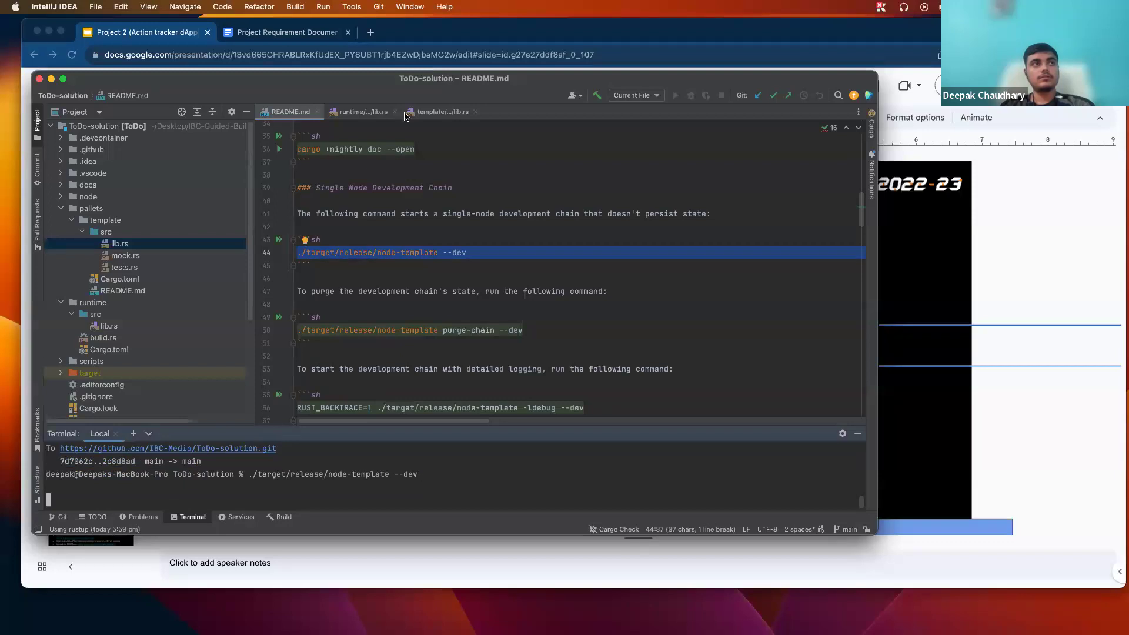
Step: Switch to Chrome and load the Polkadot/Substrate Portal extrinsics page for the local node at 127.0.0.1:9944 in a new tab
key(super+Tab)
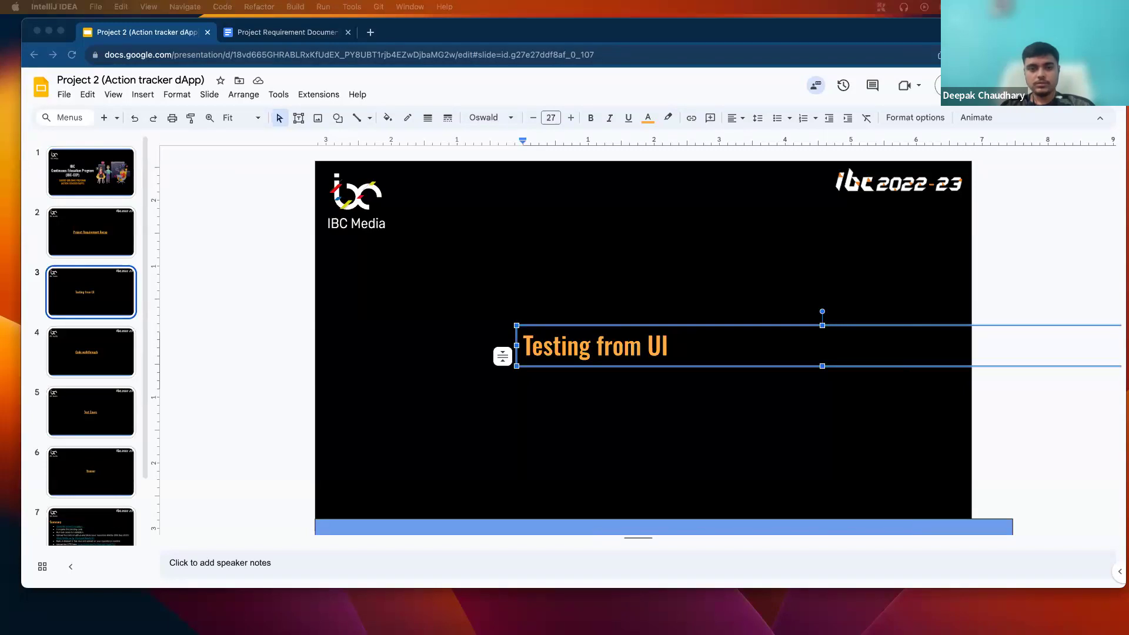
click(370, 33)
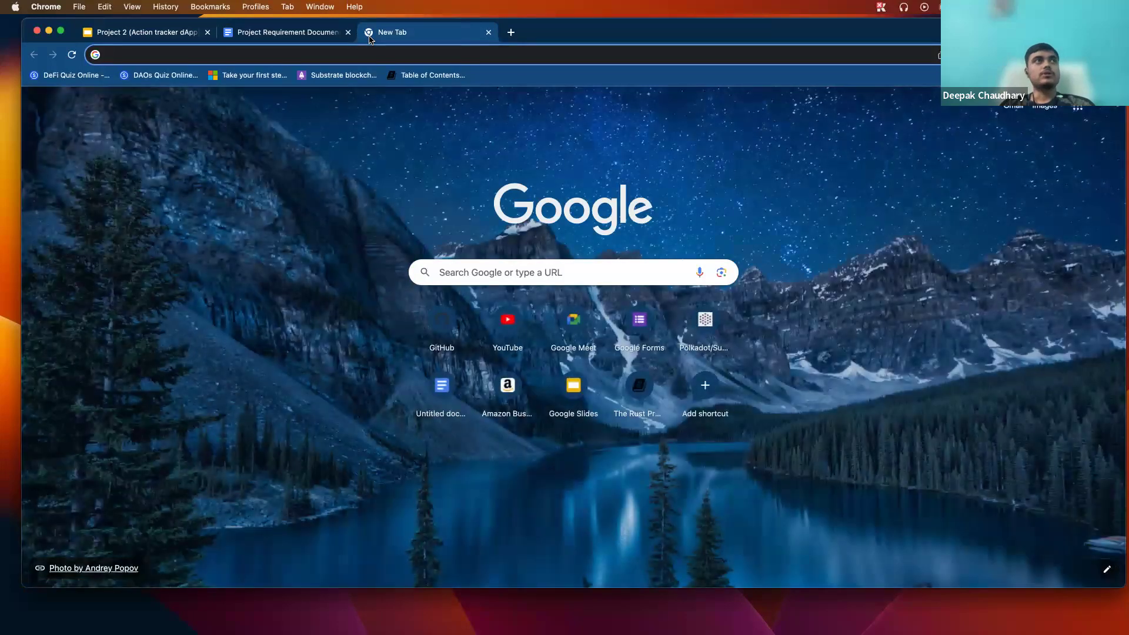
key(super+v)
key(Return)
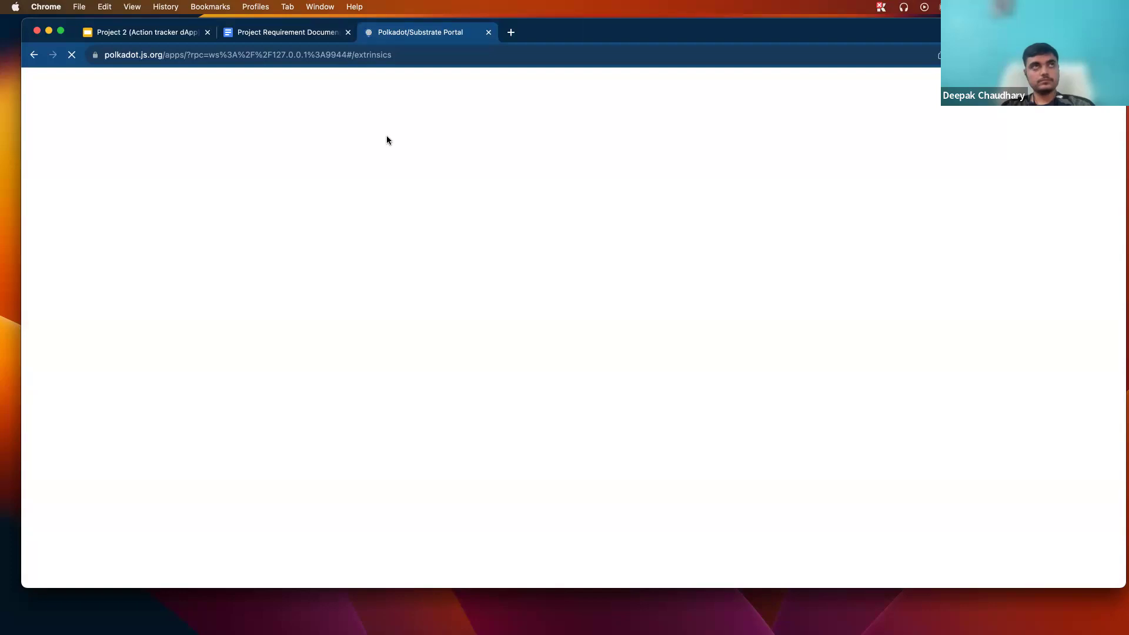
click(399, 59)
click(399, 59)
triple_click(399, 60)
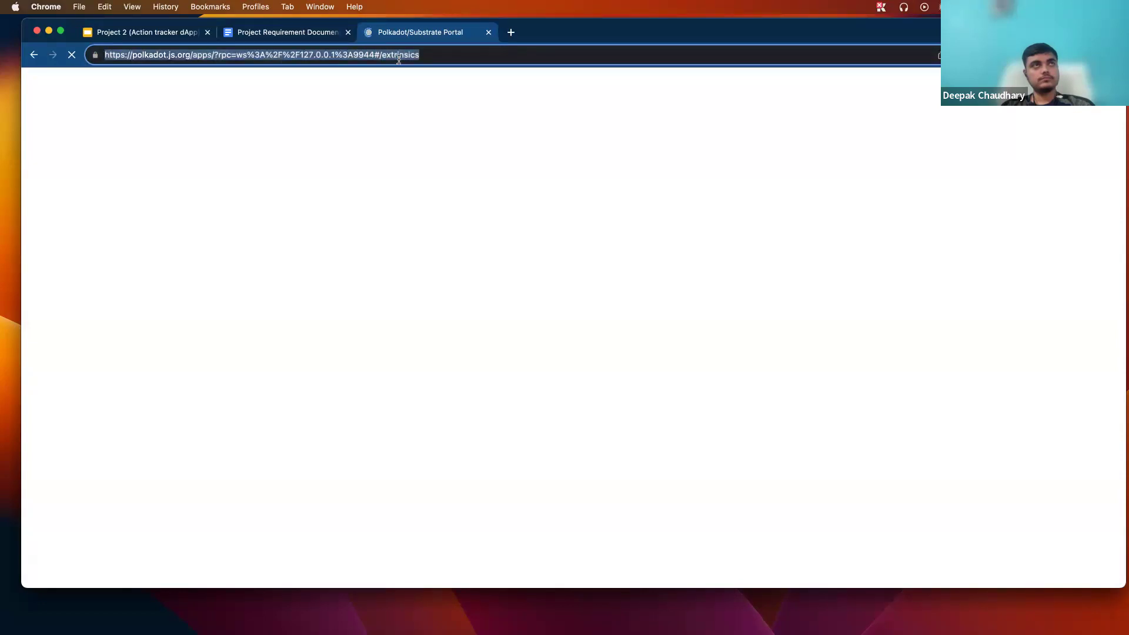
click(415, 92)
click(414, 52)
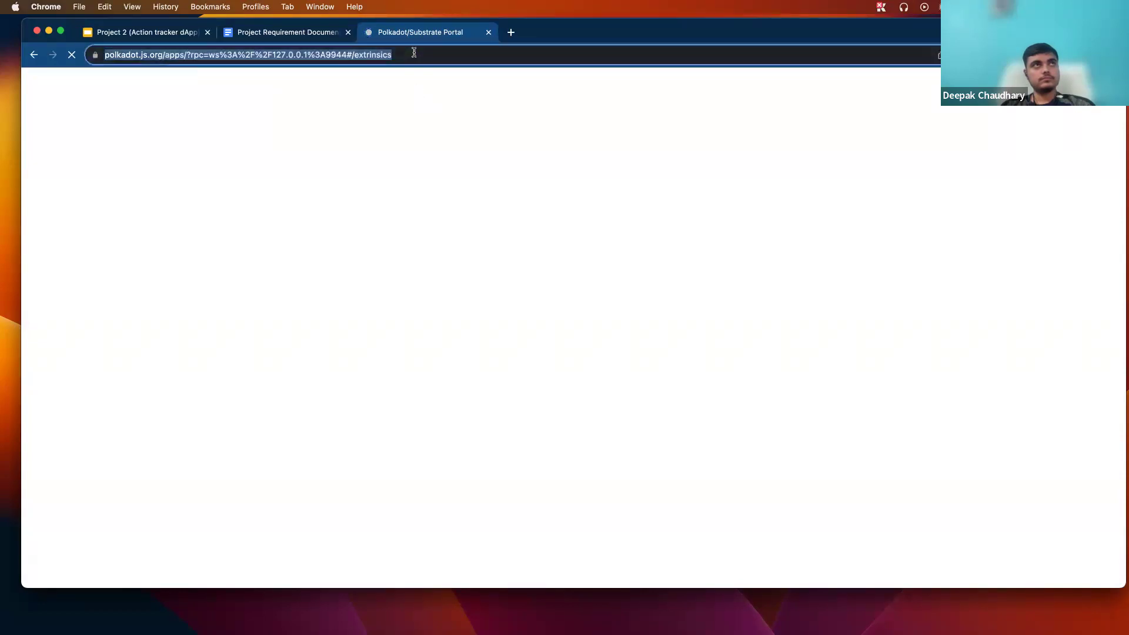
double_click(414, 53)
triple_click(414, 52)
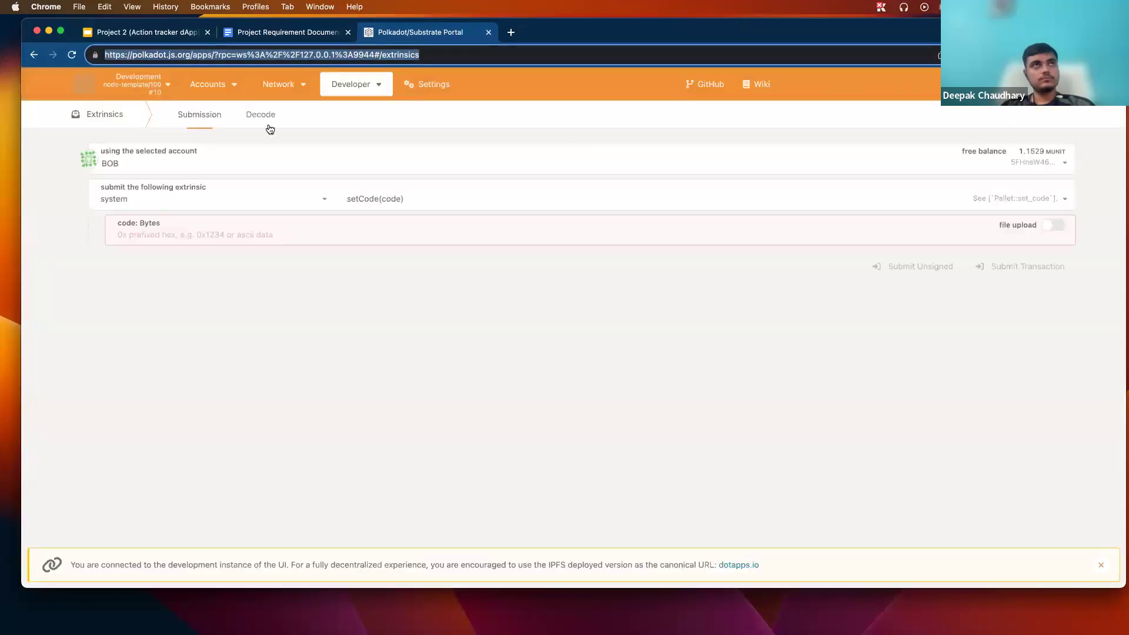
Step: Look through the portal's account options and the network explorer's chain info, and return to the Extrinsics page
mouse_move(213, 84)
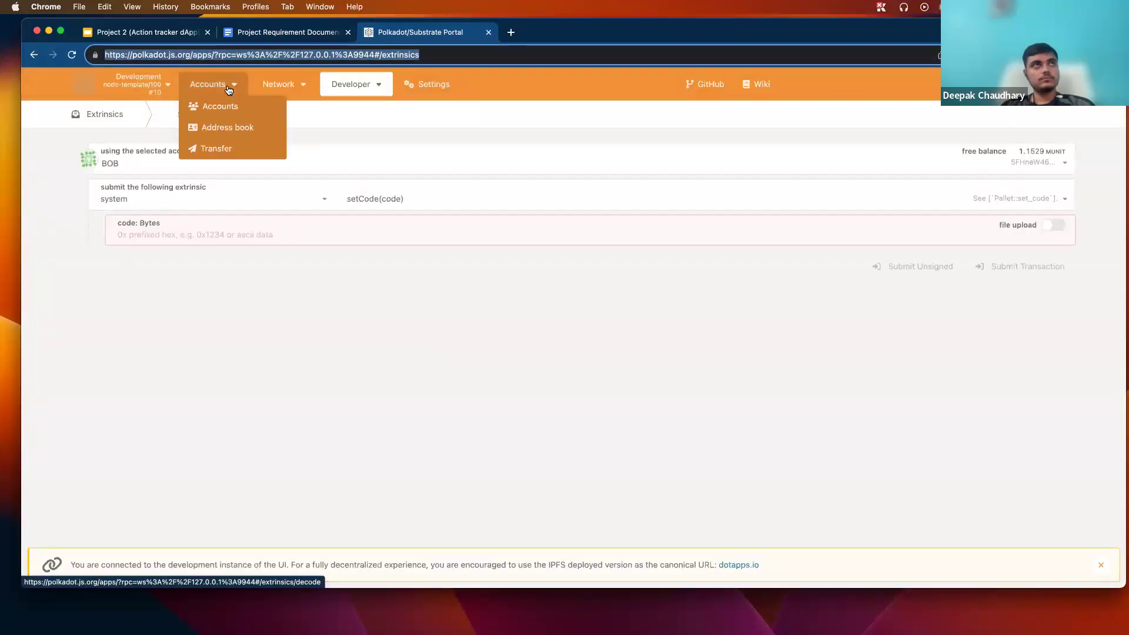
click(236, 109)
mouse_move(280, 84)
click(271, 106)
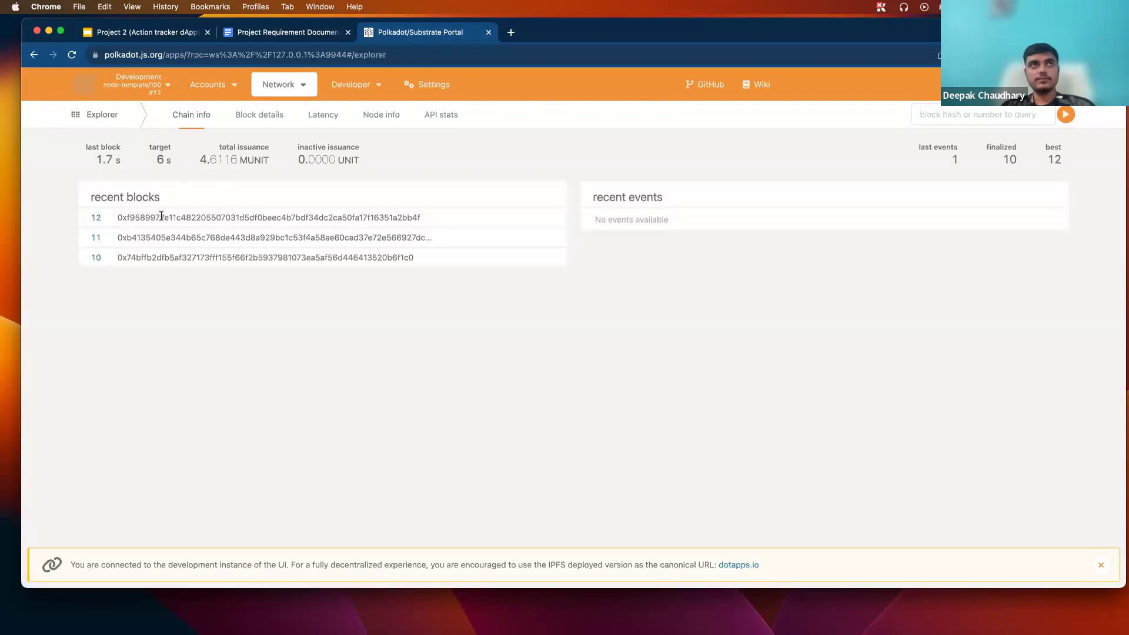
mouse_move(353, 88)
click(370, 126)
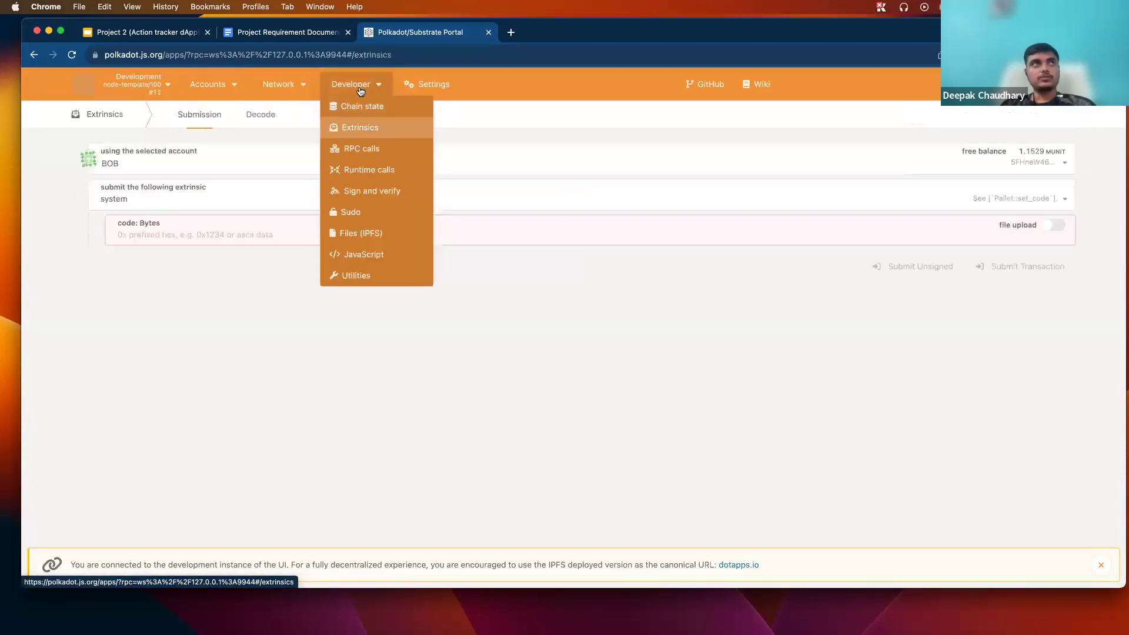
Step: Review the Task Addition functionality under Project Description in the Project Requirement Document
click(318, 34)
scroll(393, 192, up, 5)
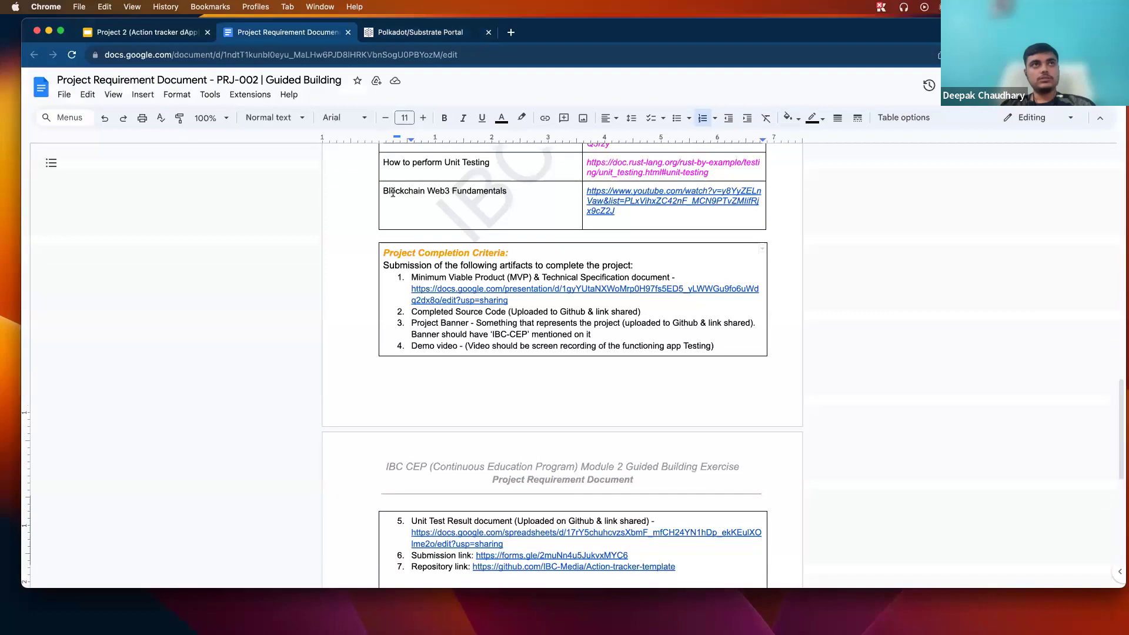
scroll(393, 193, up, 10)
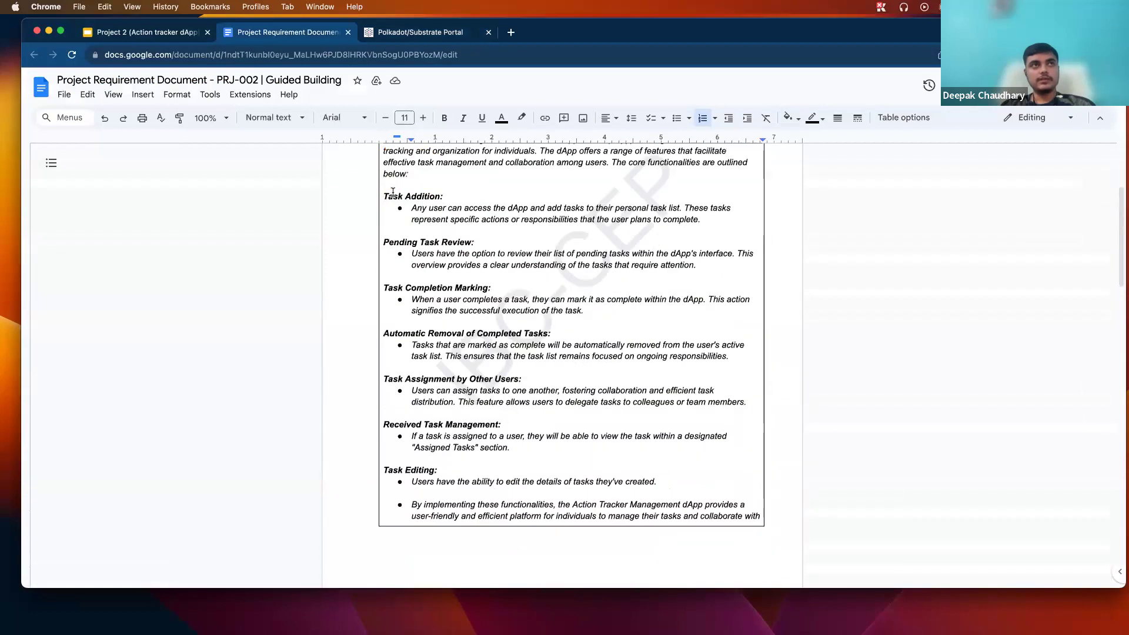
scroll(393, 193, down, 1)
triple_click(422, 214)
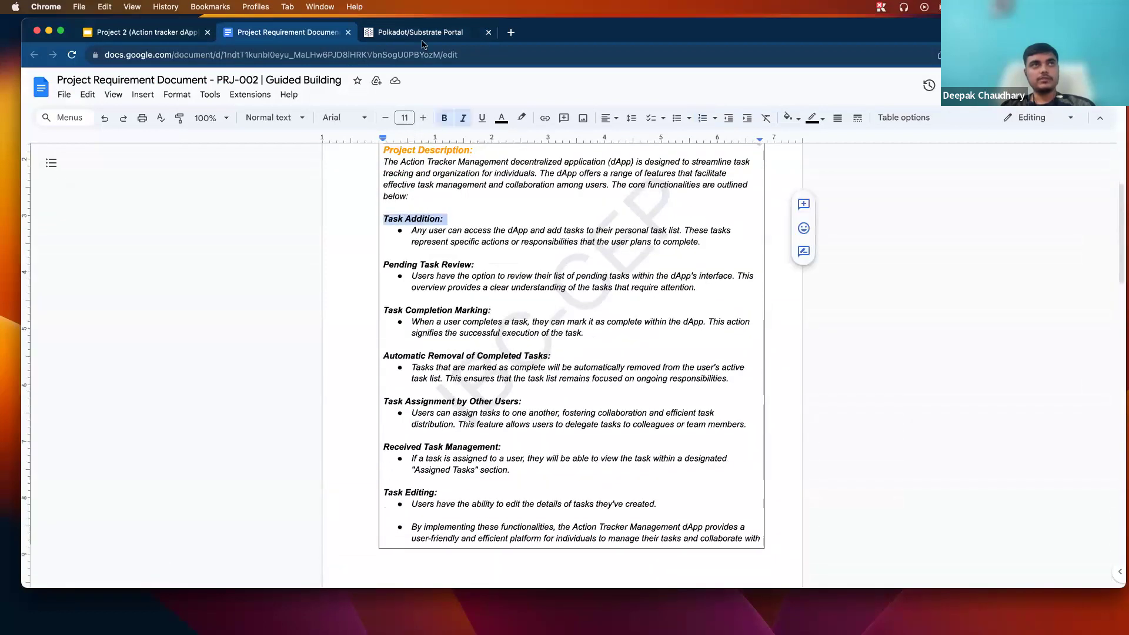
Step: Return to the Substrate Portal and set up the templateModule addTask(task) extrinsic with ALICE as the selected account
click(419, 34)
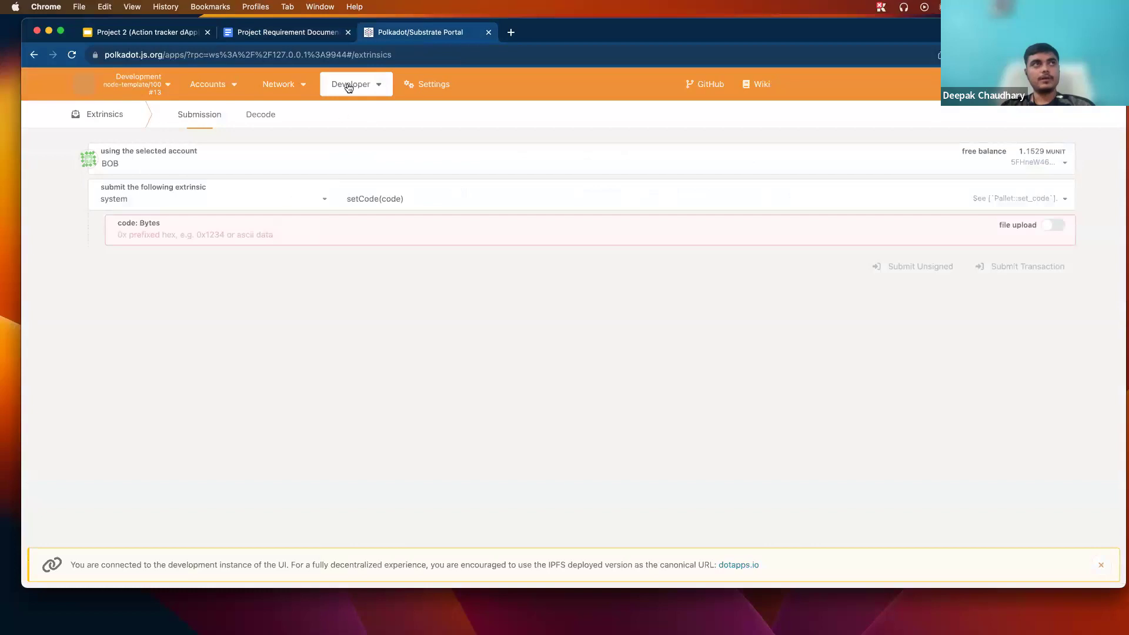
mouse_move(347, 84)
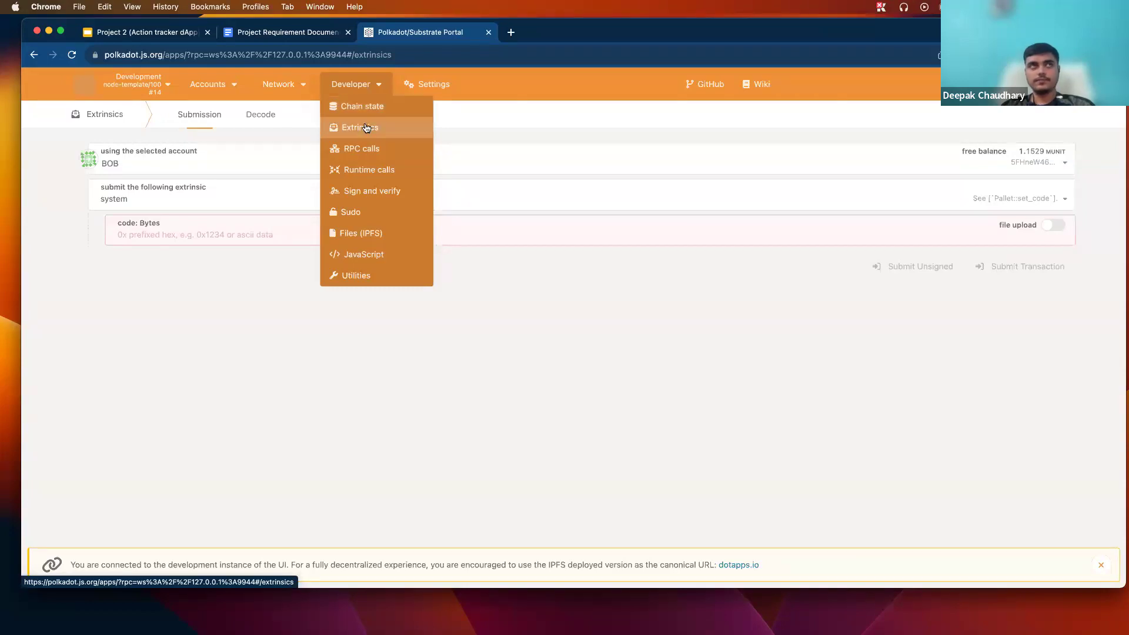
click(264, 162)
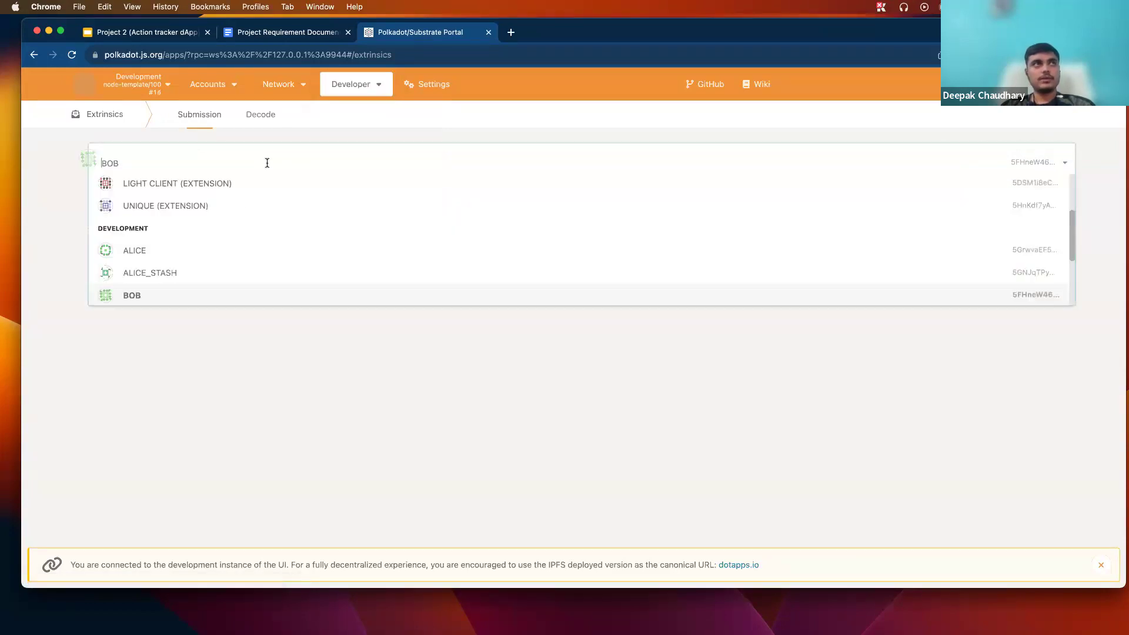
click(220, 245)
click(259, 203)
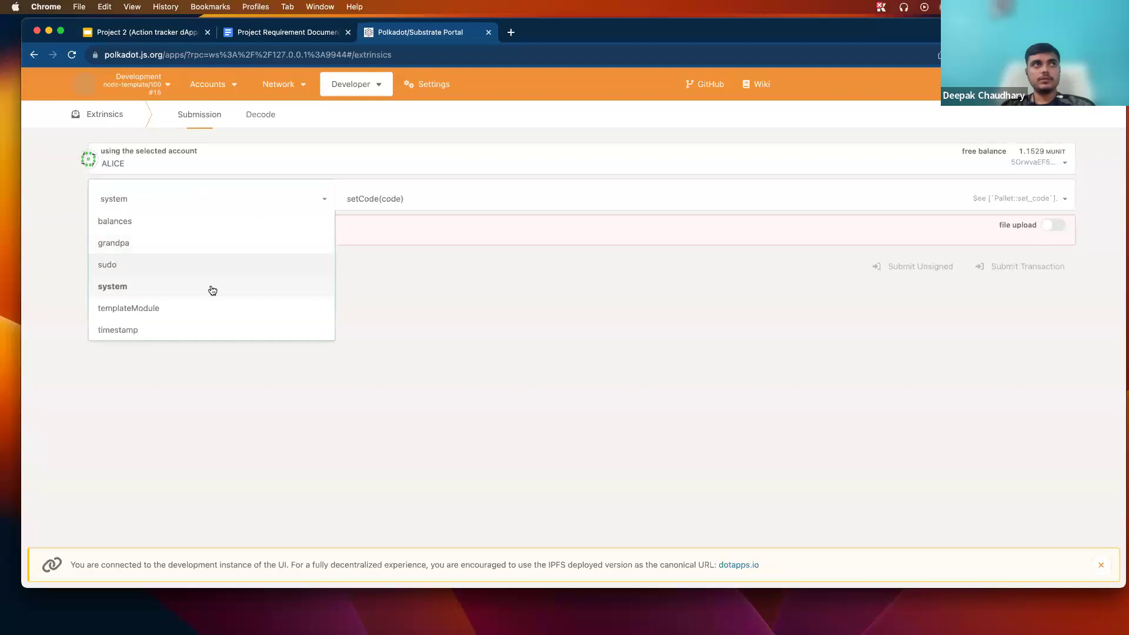
click(201, 317)
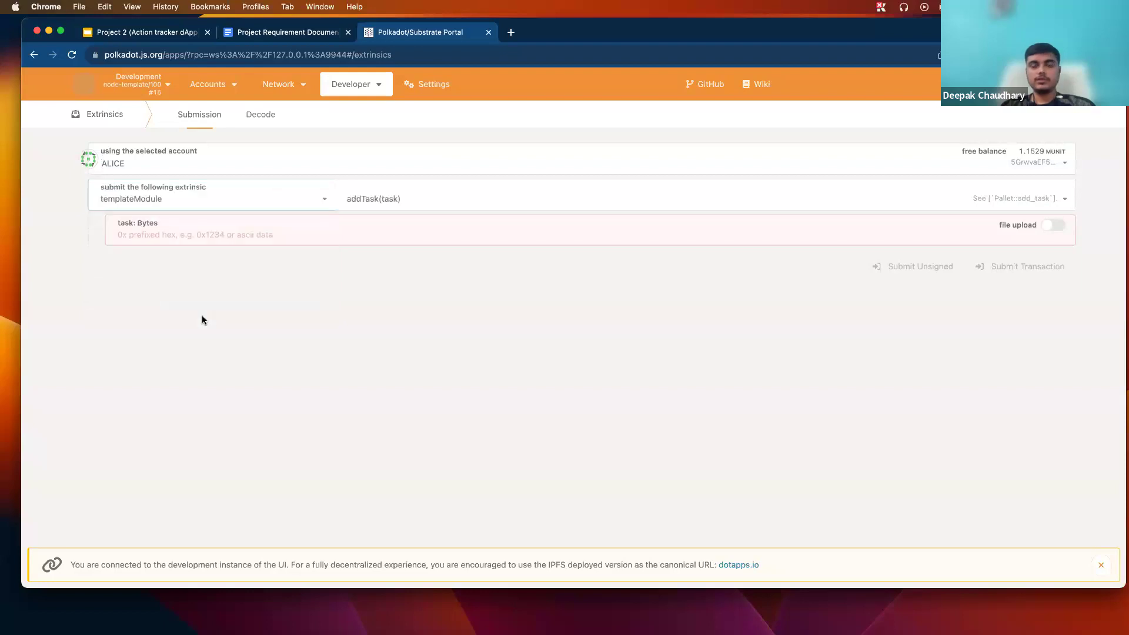
click(365, 199)
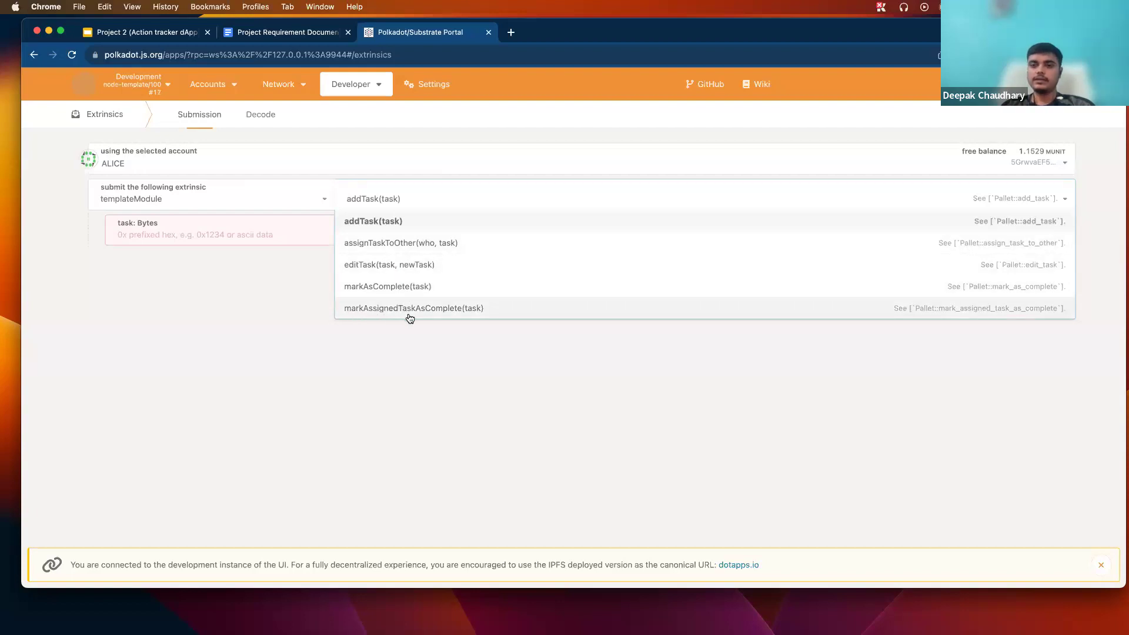
click(392, 229)
Step: Enter Coding as the task, then sign and submit the transaction
click(412, 239)
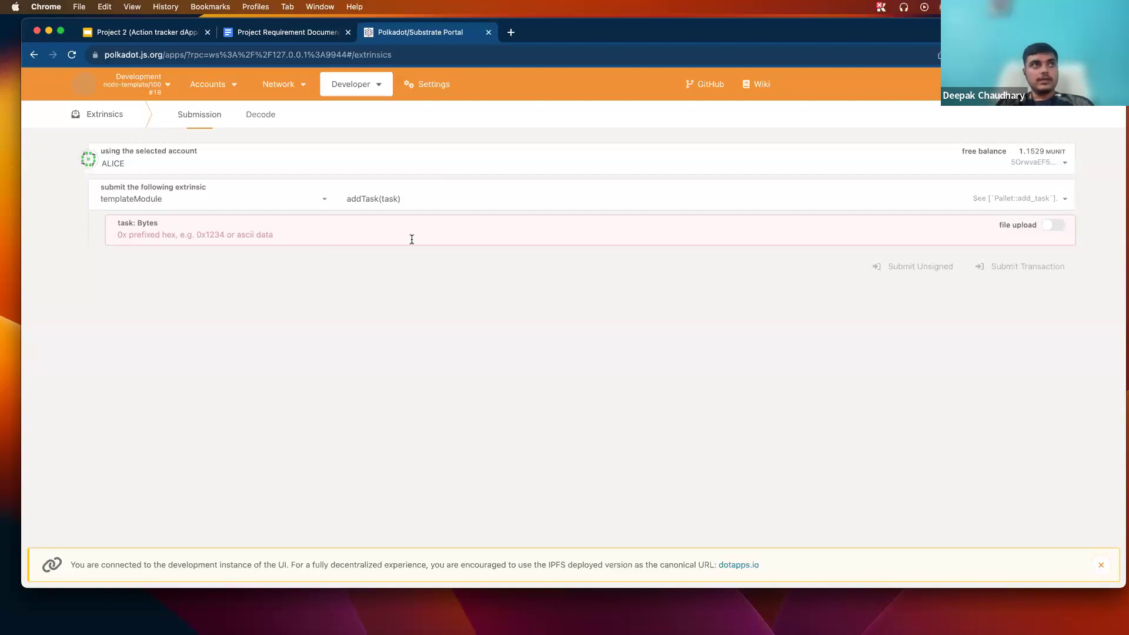
text(Coding)
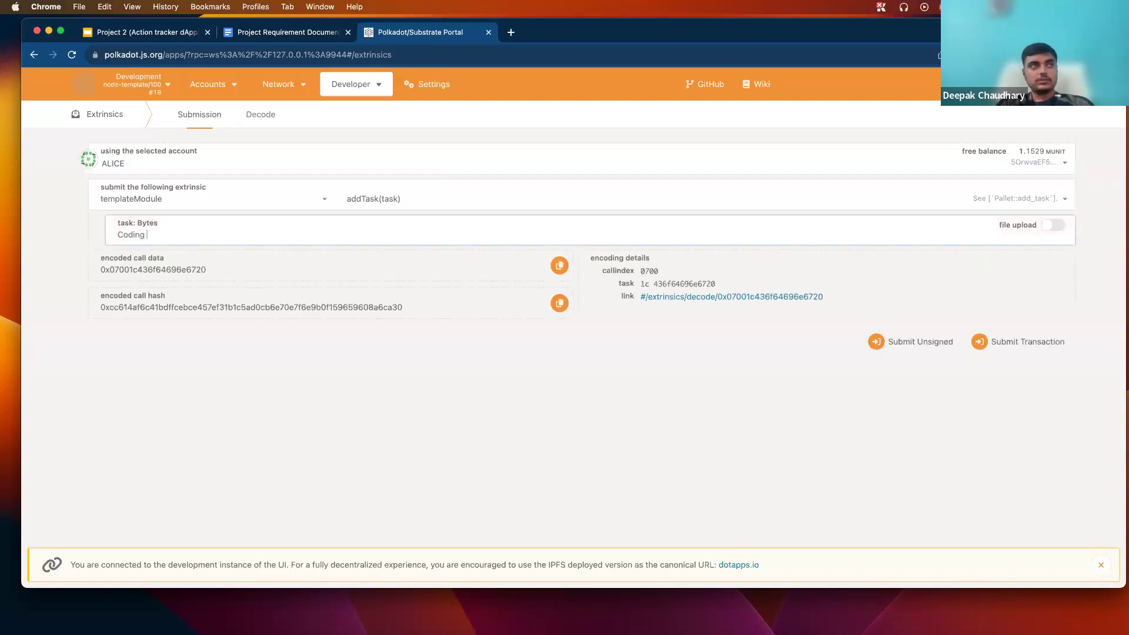
key(BackSpace)
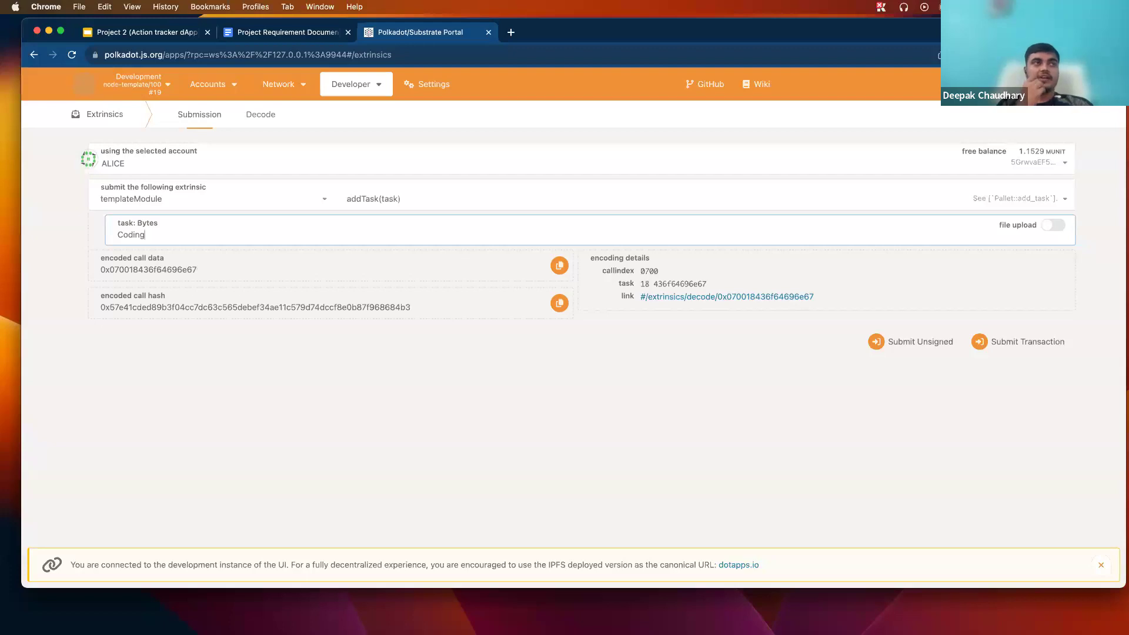
click(1013, 342)
click(840, 304)
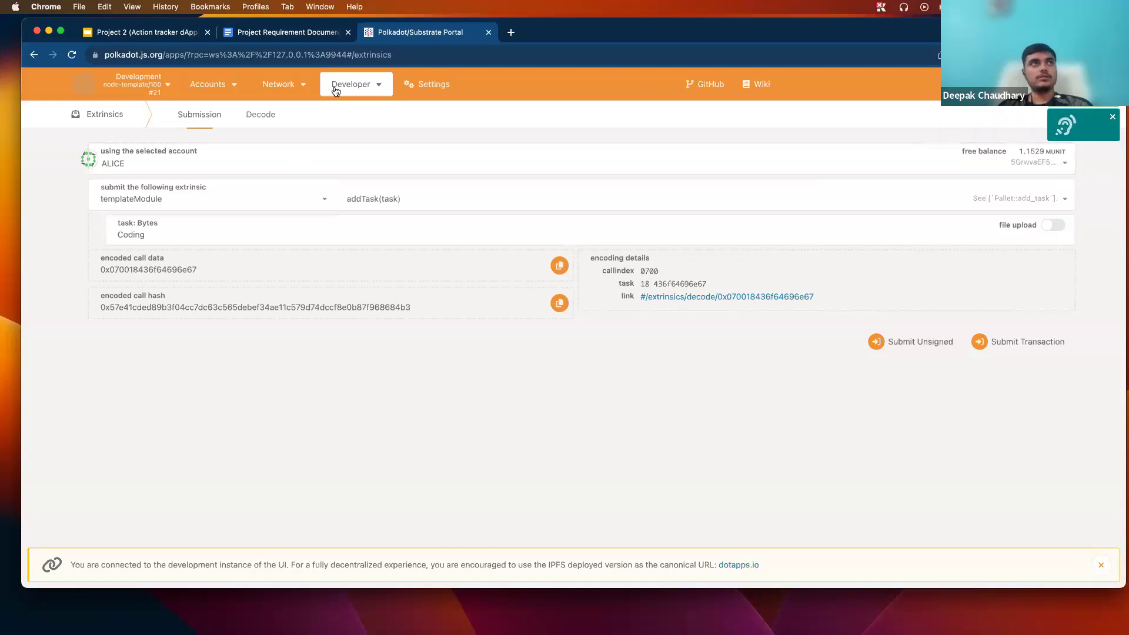
Step: Examine the details of the templateModule.TaskAdded event among the network explorer's recent events
click(300, 110)
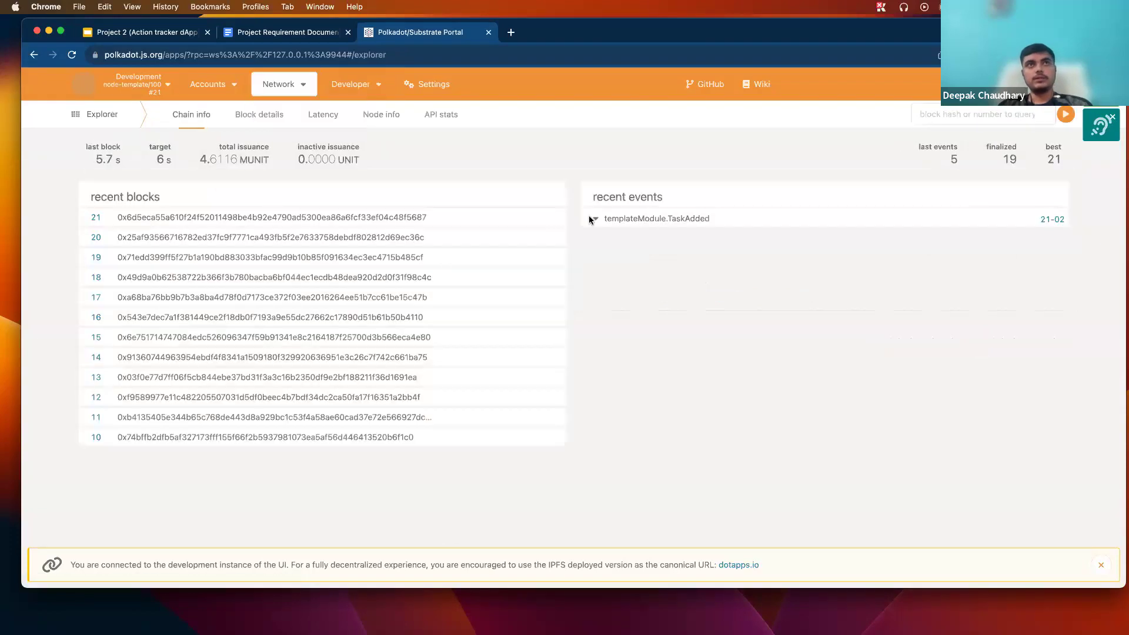
click(610, 222)
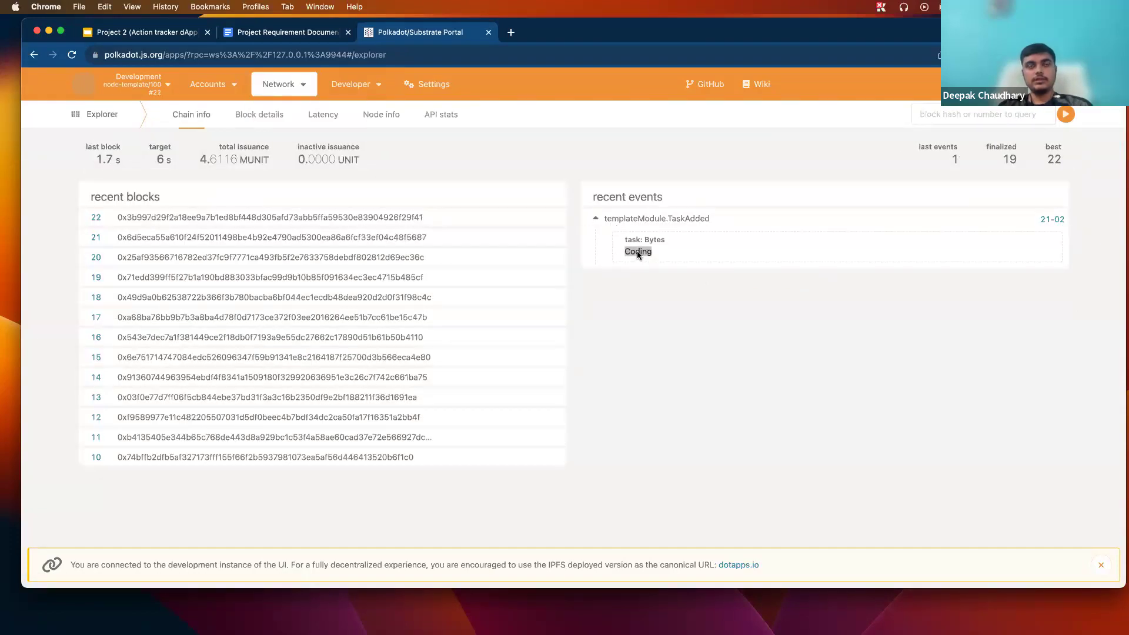
click(643, 290)
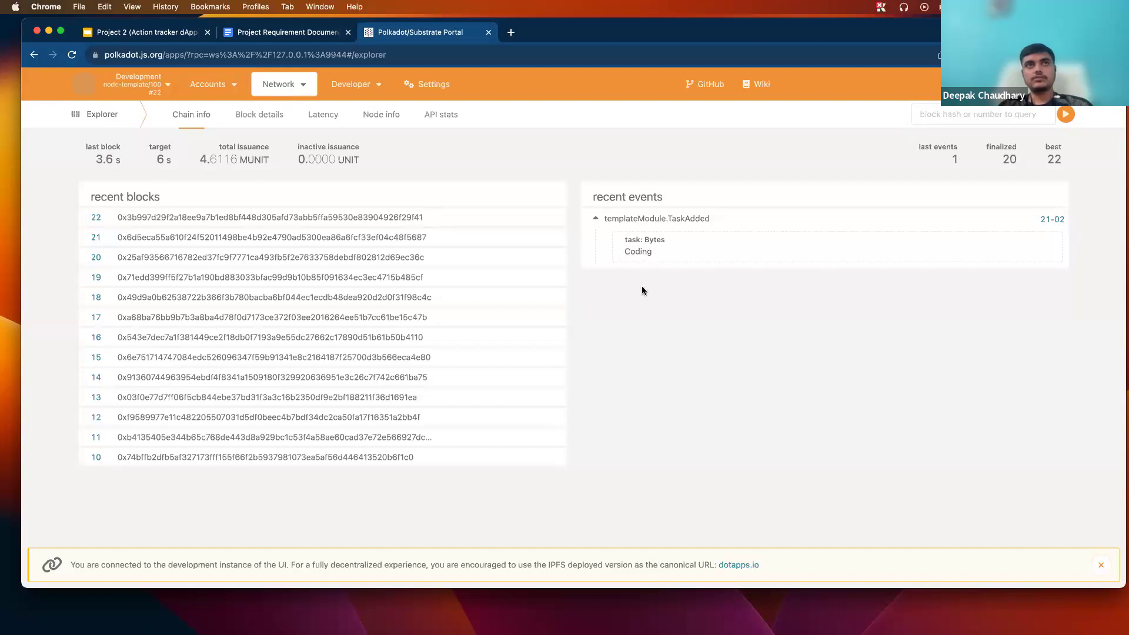
Step: Set up the templateModule addTask(task) extrinsic with BOB as the selected account
click(367, 128)
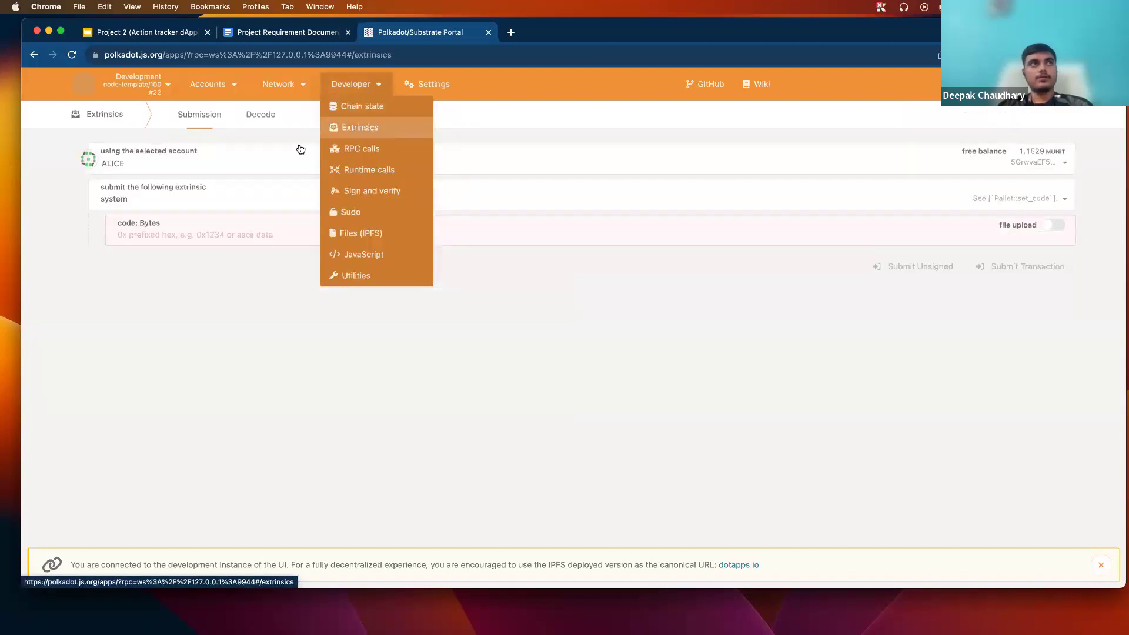
click(281, 166)
scroll(252, 255, down, 2)
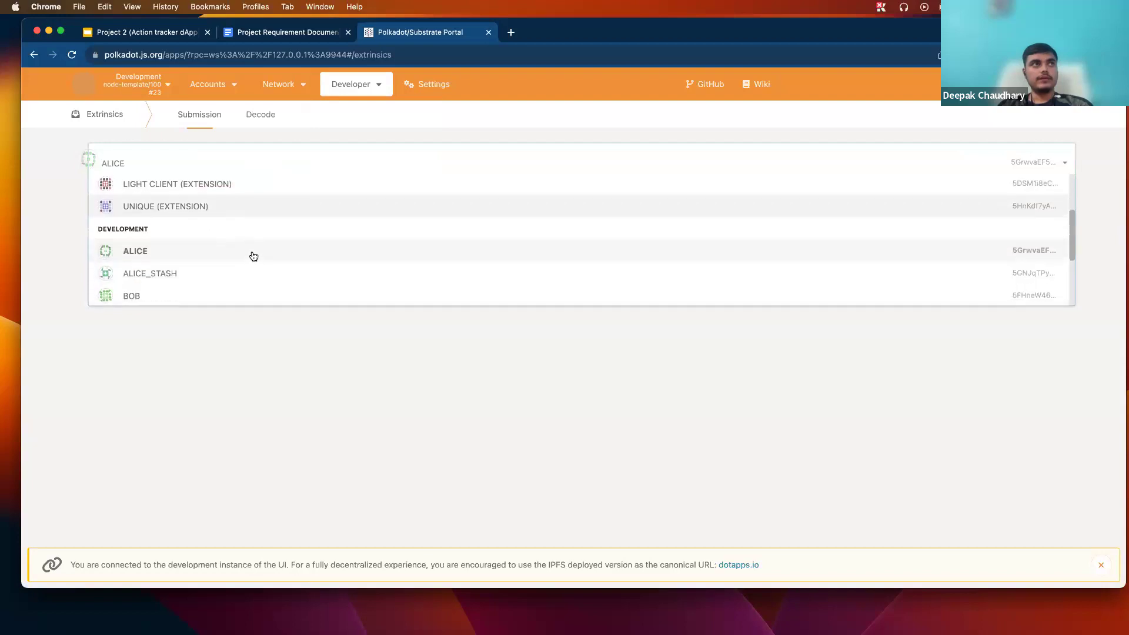
click(244, 287)
click(253, 200)
click(195, 312)
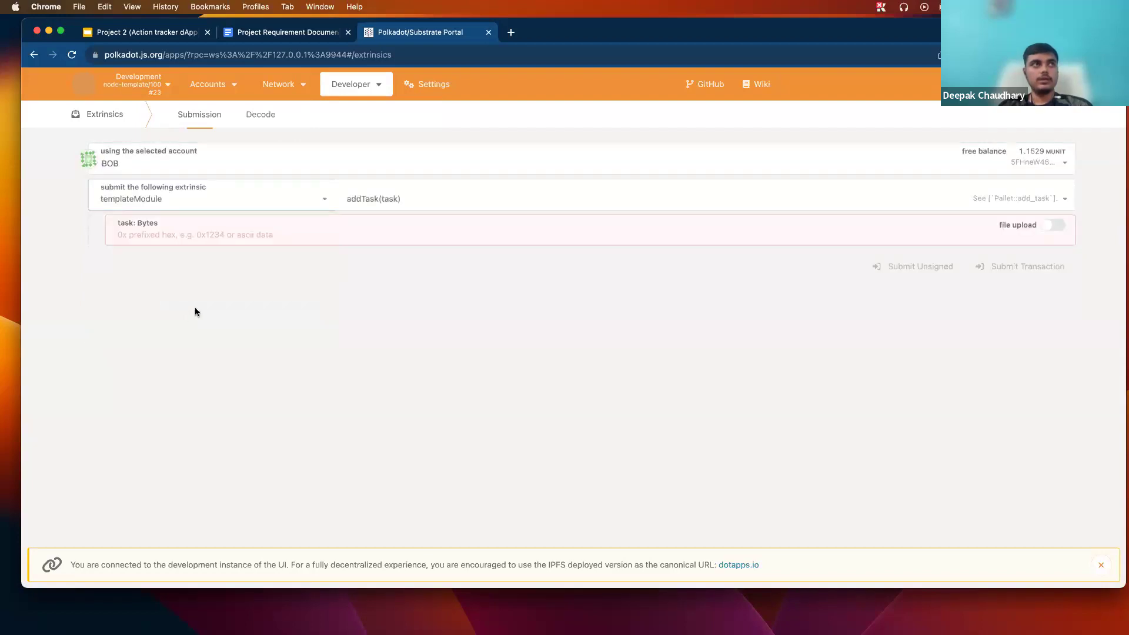
click(458, 206)
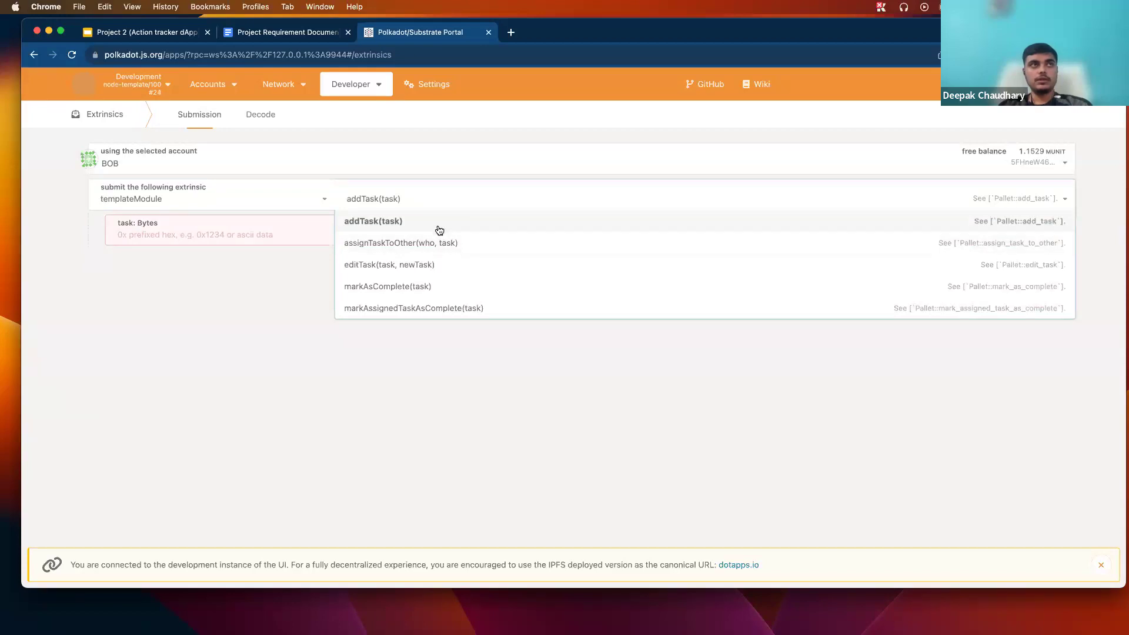
click(440, 230)
Step: Enter Testing as BOB's task, then sign and submit the transaction
click(376, 234)
text(Tes)
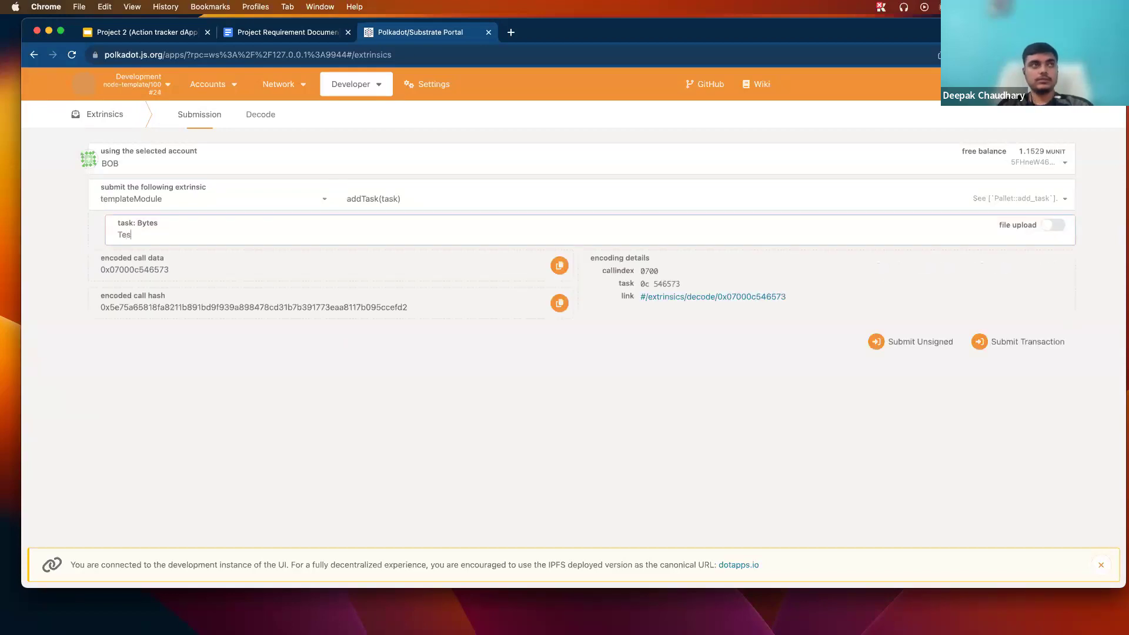
text(ting)
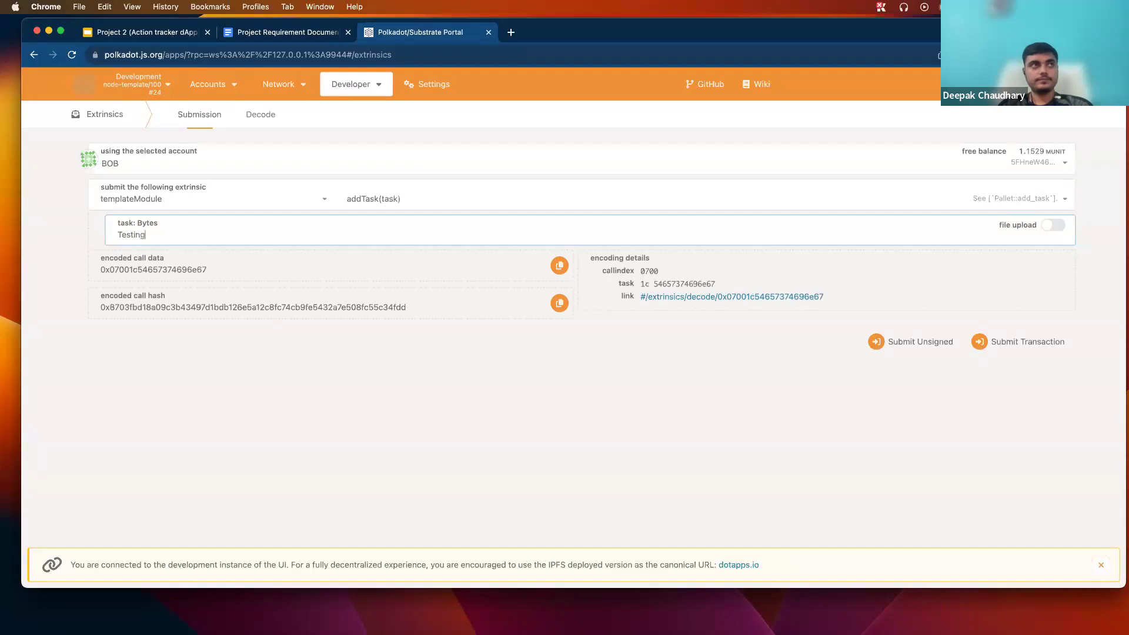
click(991, 341)
click(847, 373)
click(301, 229)
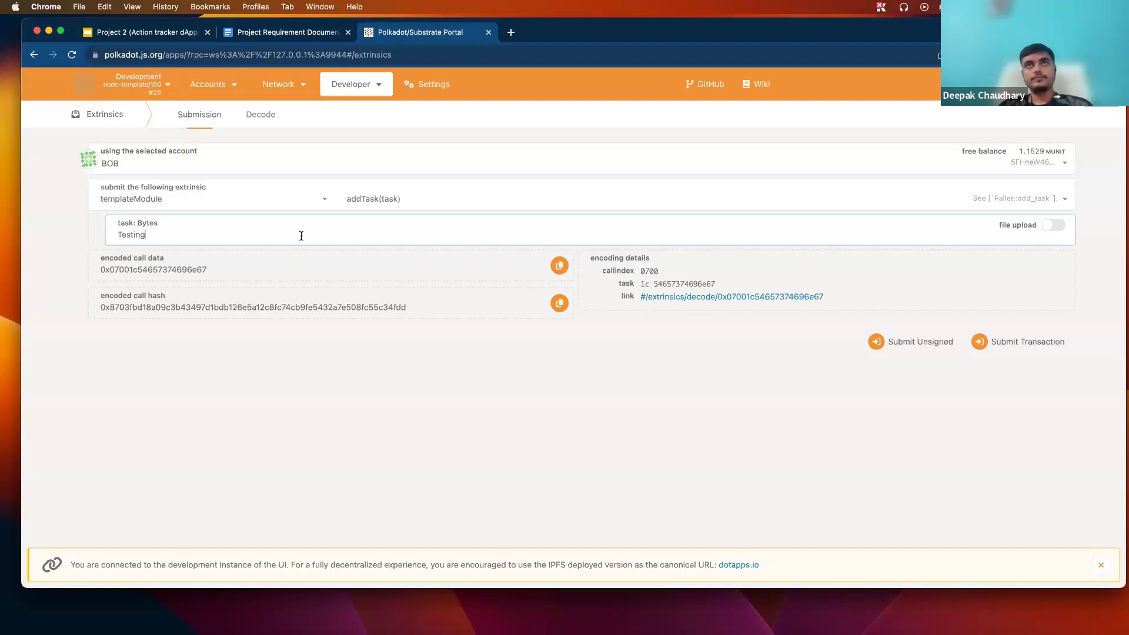
Step: Examine the details of the newest templateModule.TaskAdded event in the network explorer
mouse_move(281, 84)
click(294, 108)
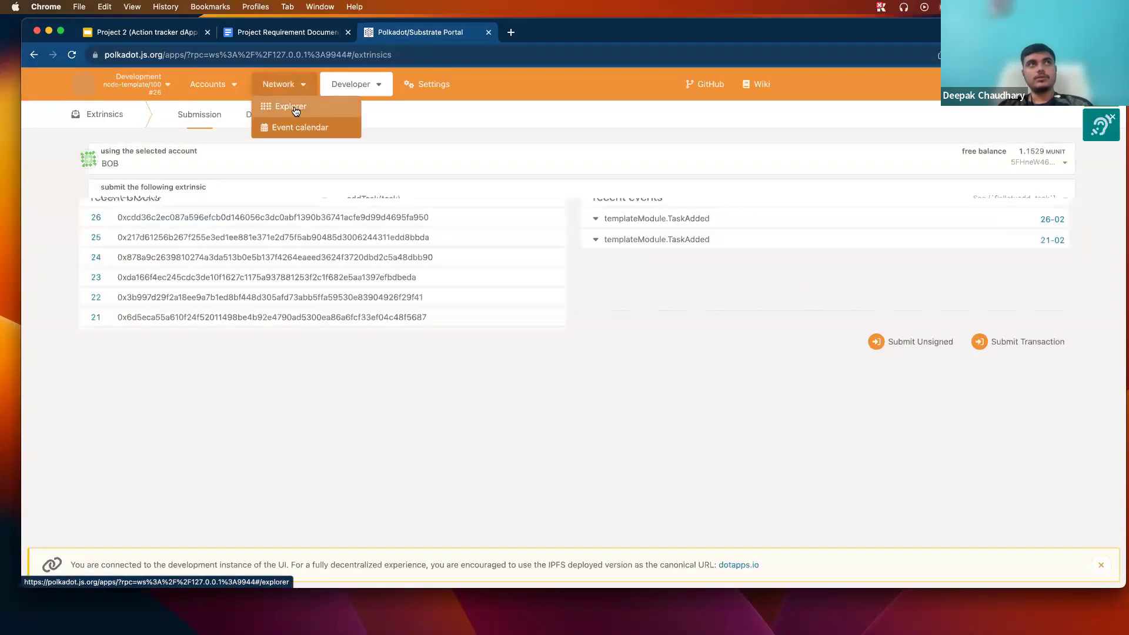
click(623, 219)
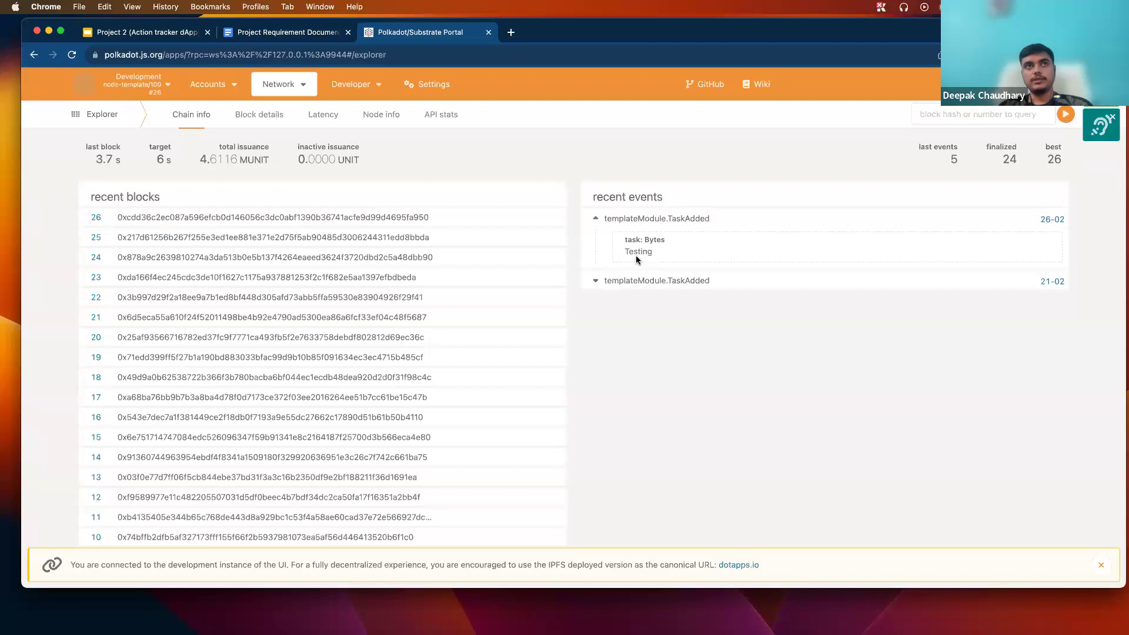
Step: Query the templateModule tasks(AccountId32) storage in the chain state for all accounts, with the account option excluded
mouse_move(353, 84)
click(359, 109)
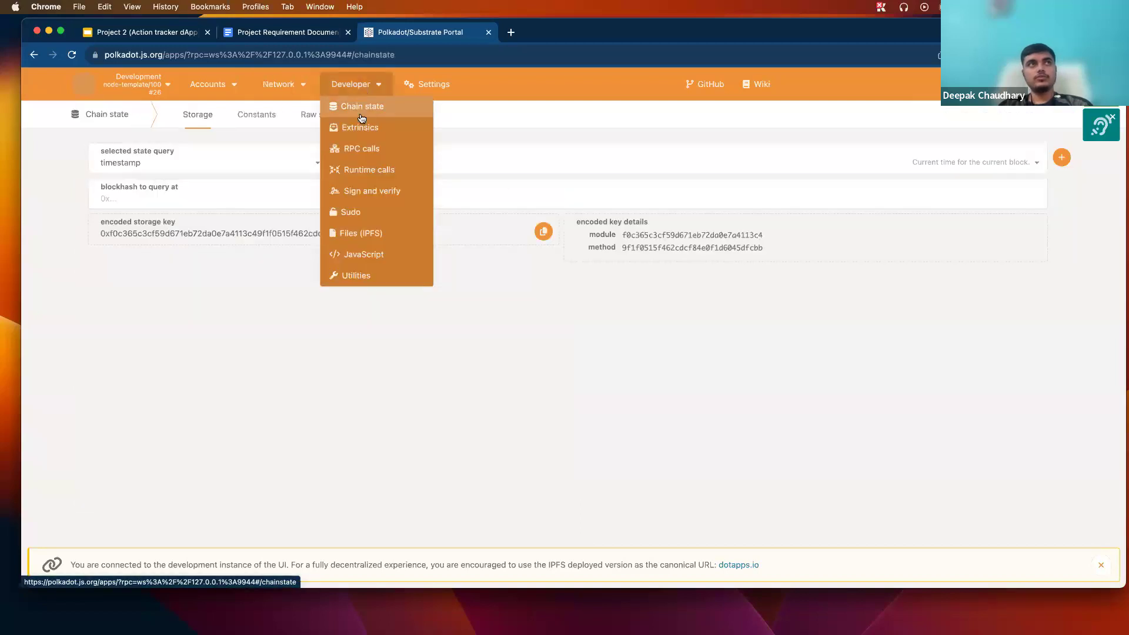
click(298, 175)
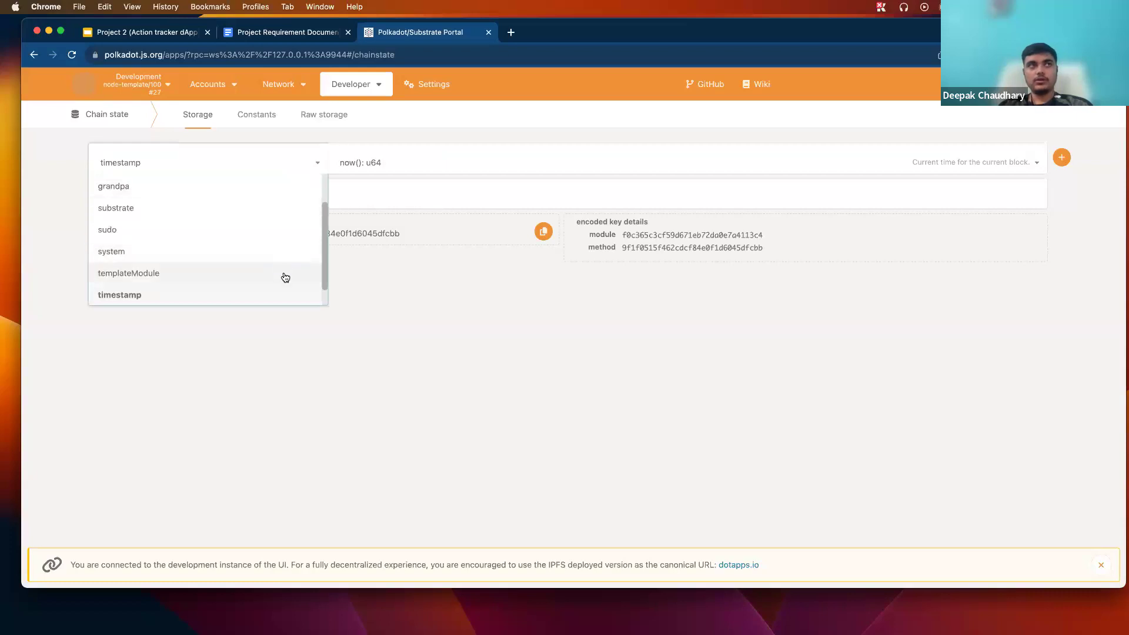
click(285, 276)
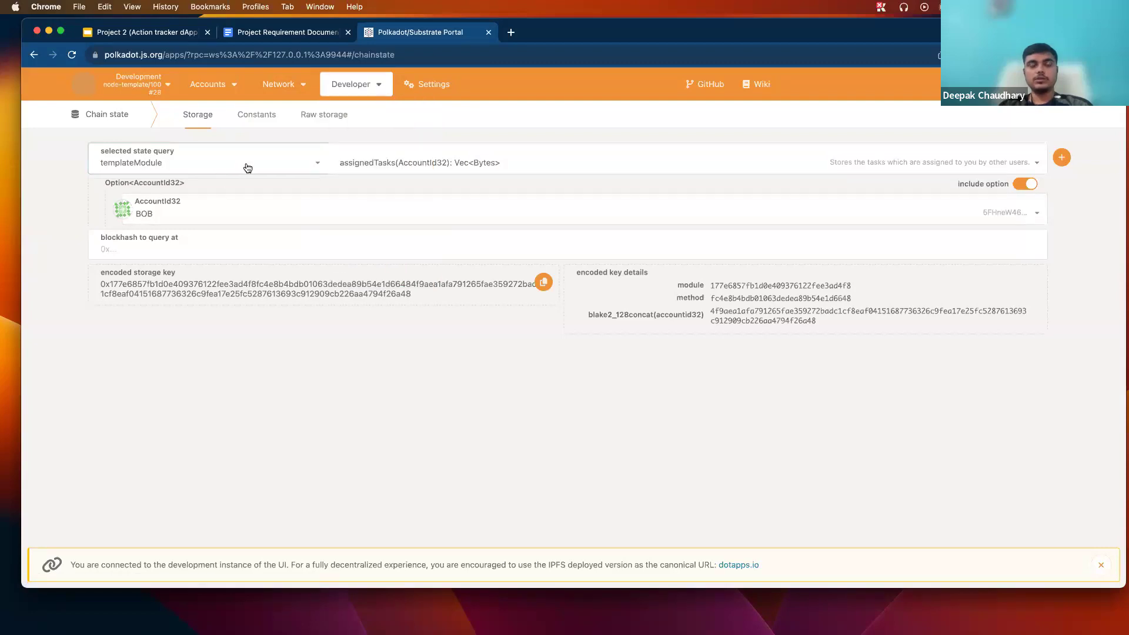
click(386, 172)
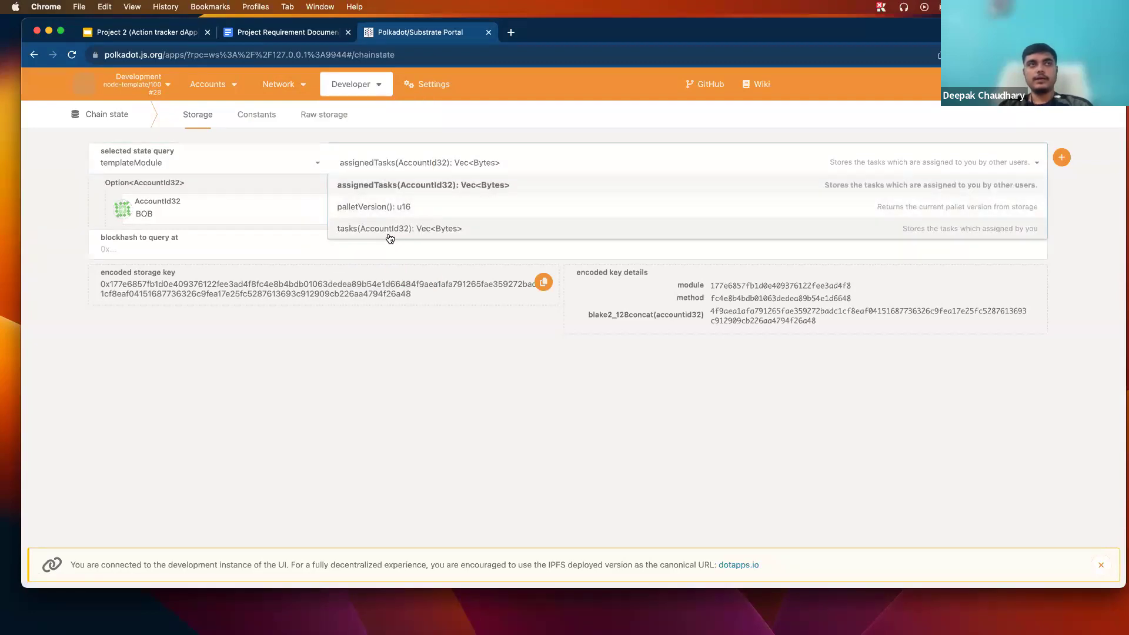
click(392, 229)
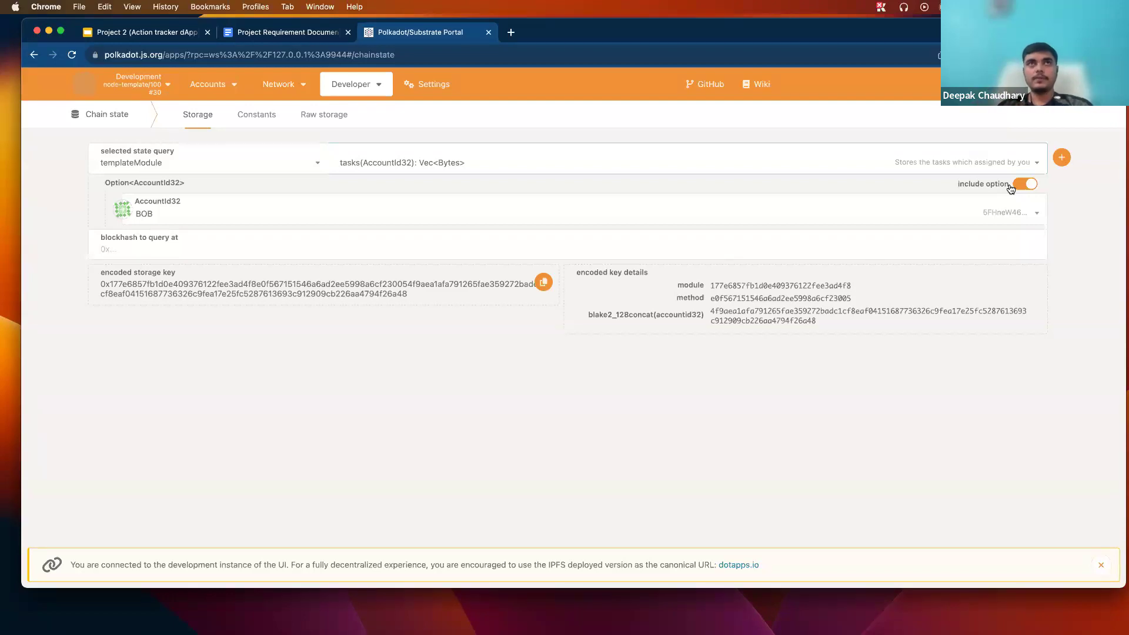
click(1030, 185)
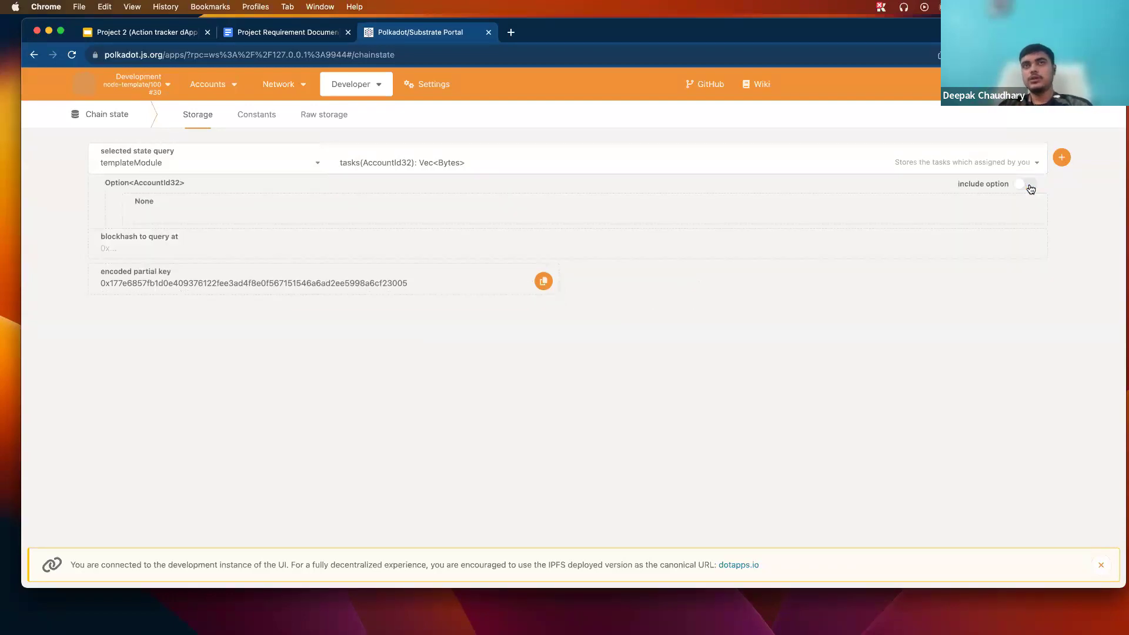
click(1062, 157)
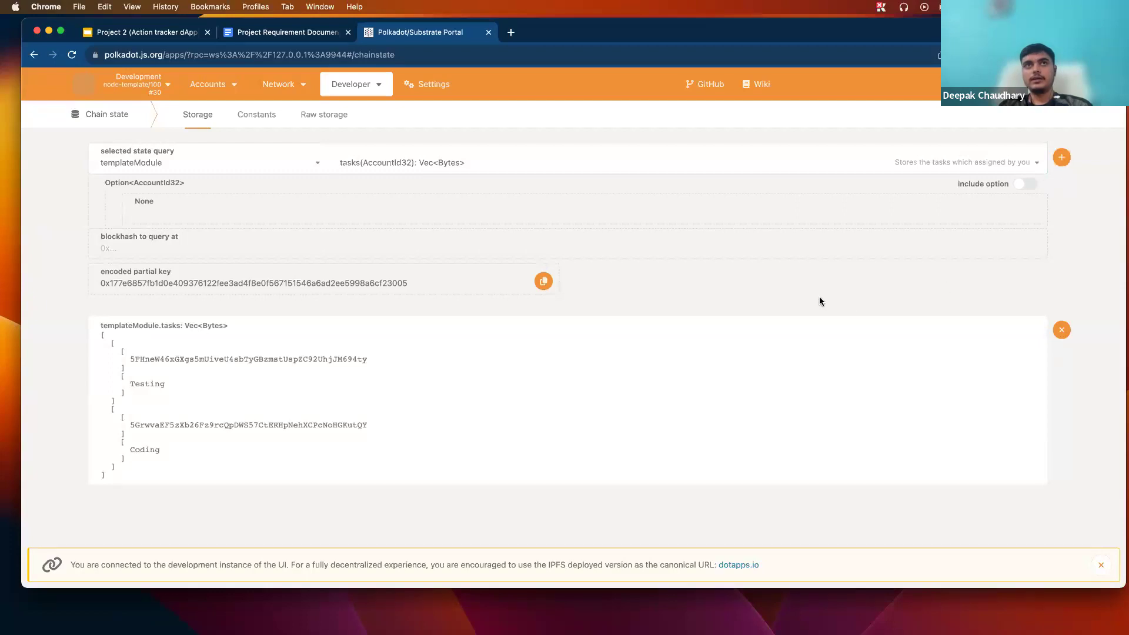
Step: Examine which account address each stored task belongs to in the templateModule.tasks query result
double_click(268, 360)
double_click(250, 423)
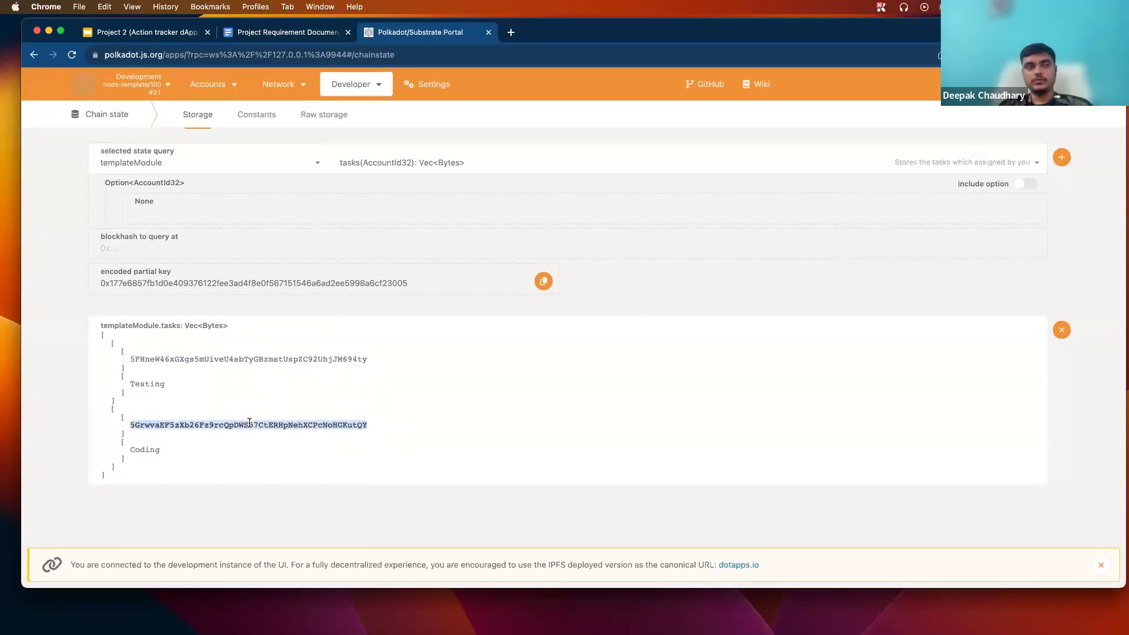
double_click(148, 448)
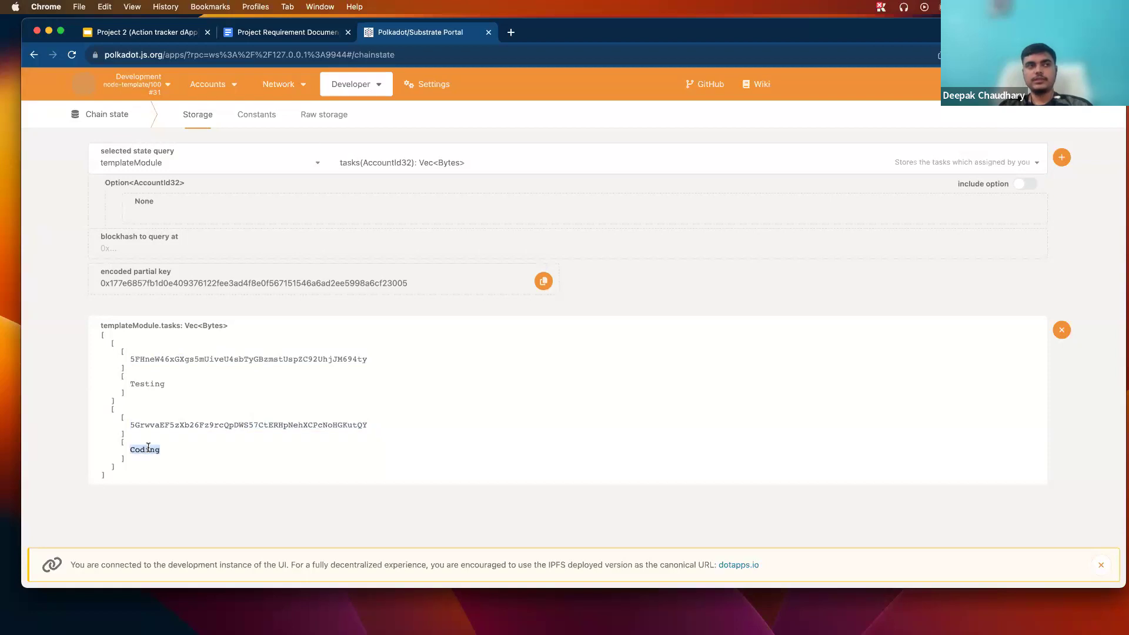
double_click(148, 383)
click(146, 448)
double_click(146, 448)
click(127, 376)
double_click(173, 359)
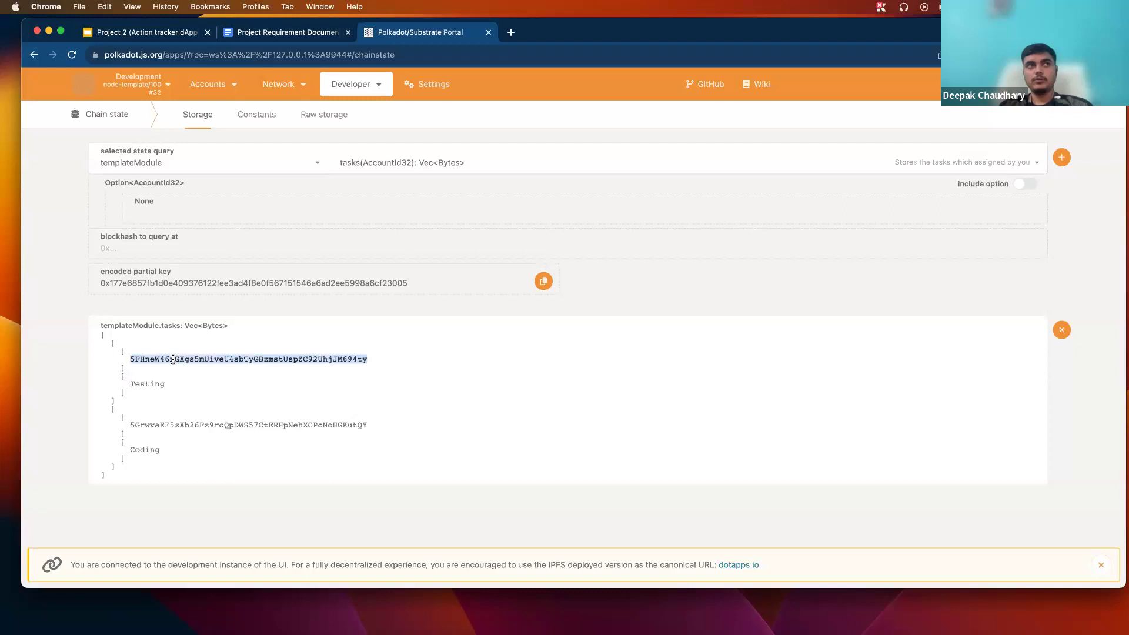
click(147, 450)
double_click(147, 450)
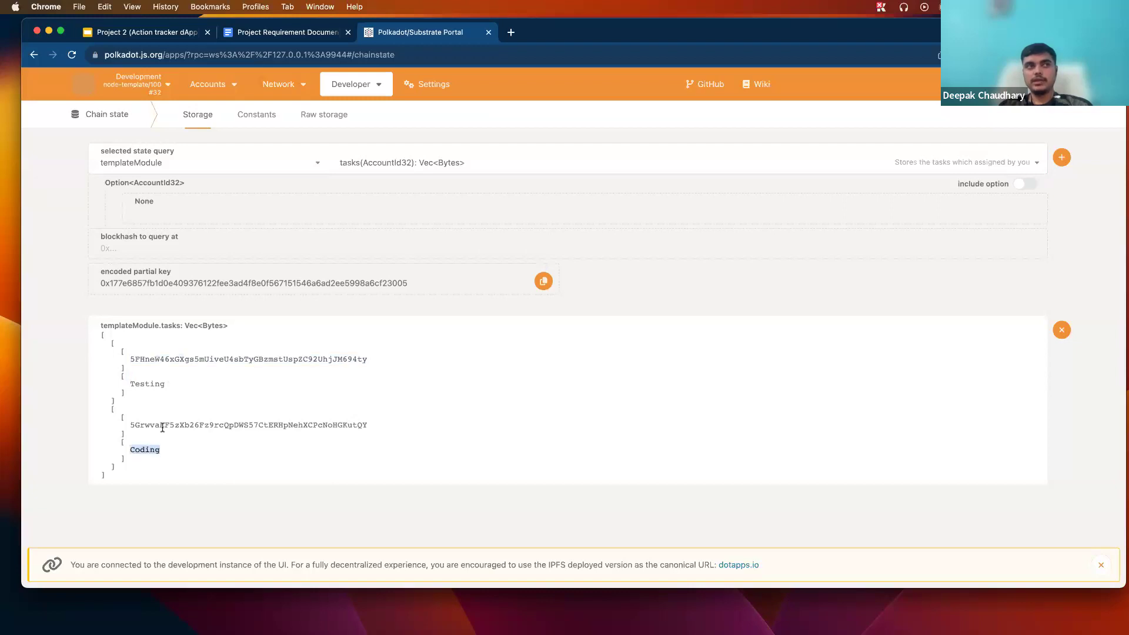
double_click(162, 426)
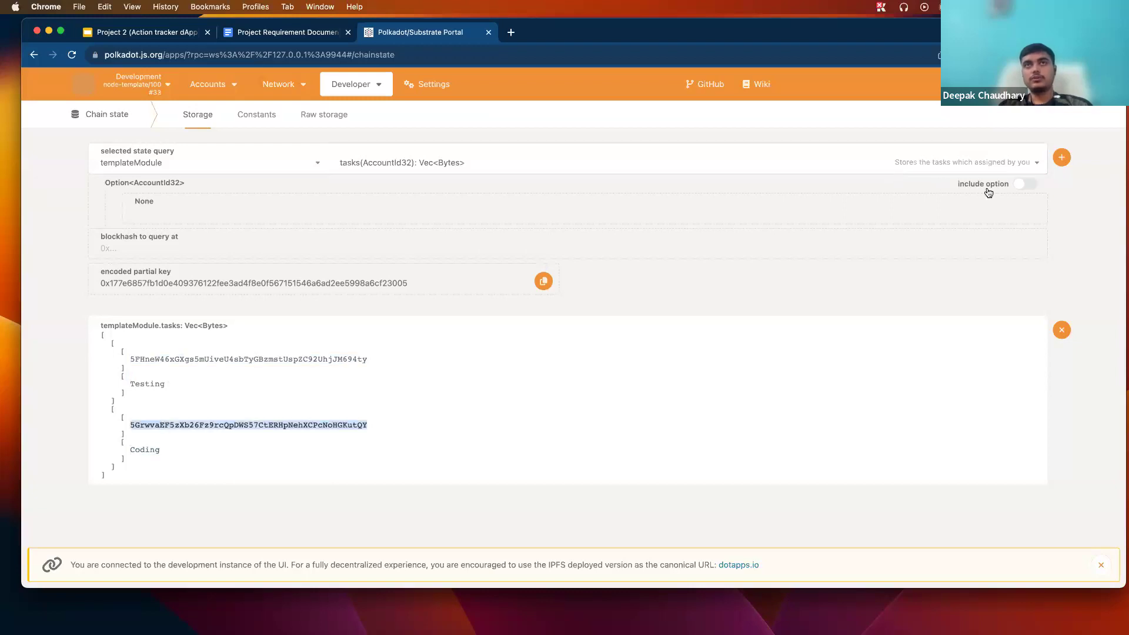
Step: Include the account option, query the stored tasks for ALICE only, and check the returned task
click(1027, 187)
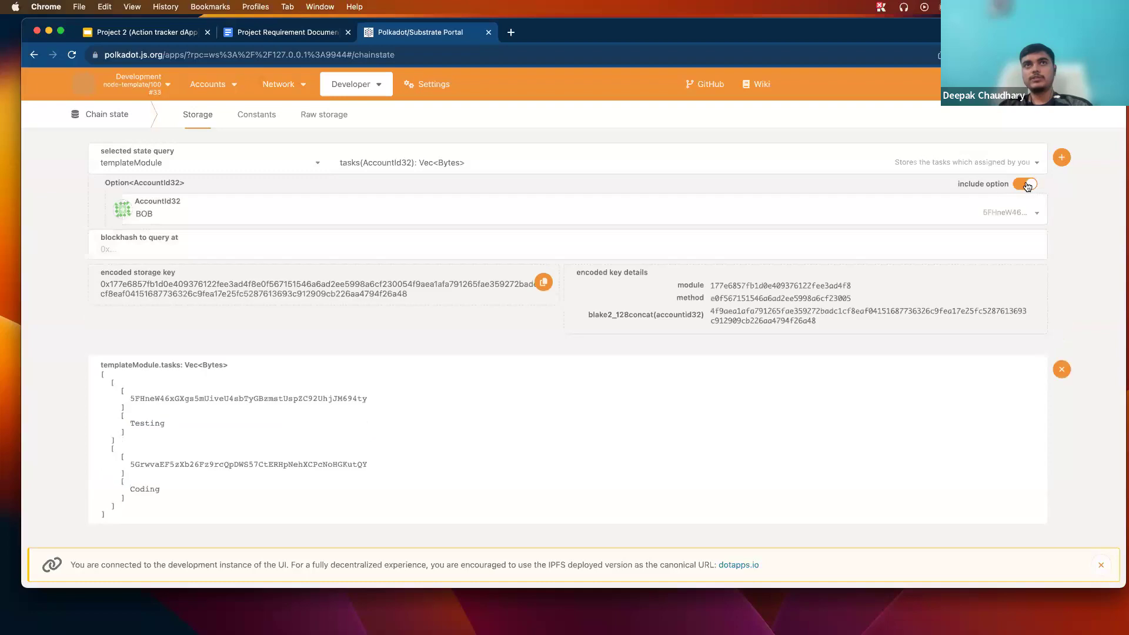
click(557, 214)
click(424, 301)
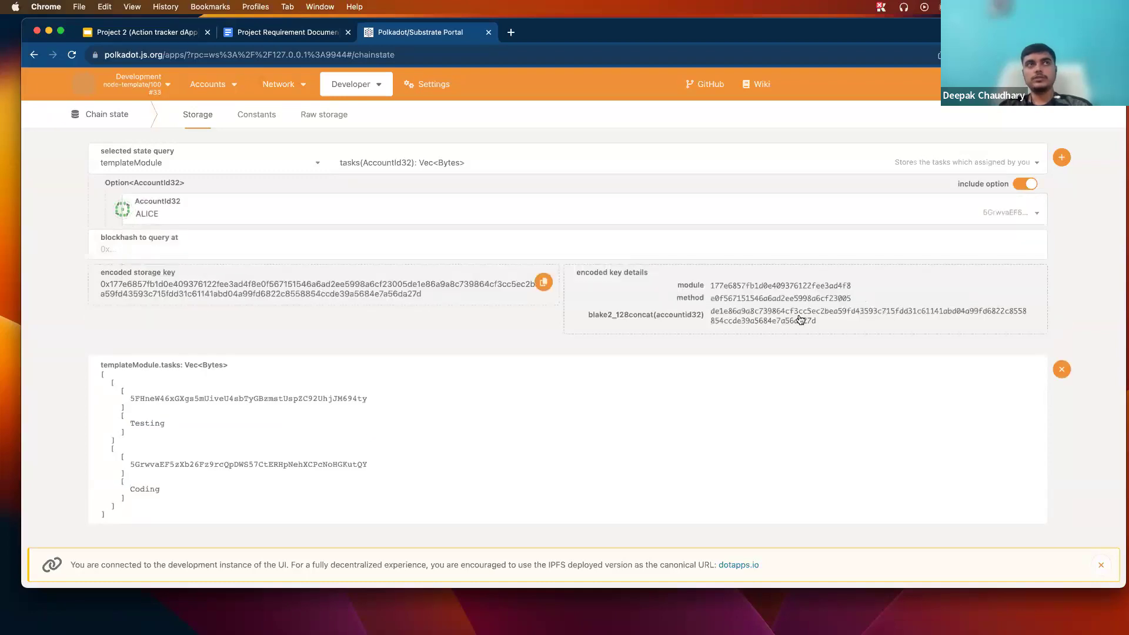
click(1062, 159)
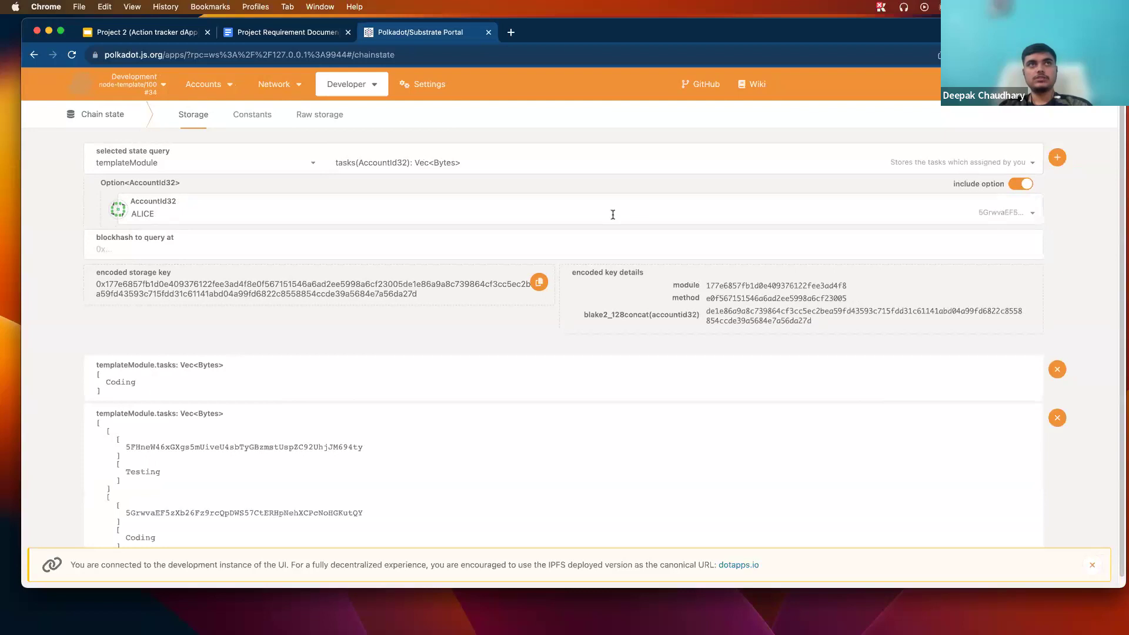
scroll(181, 215, down, 1)
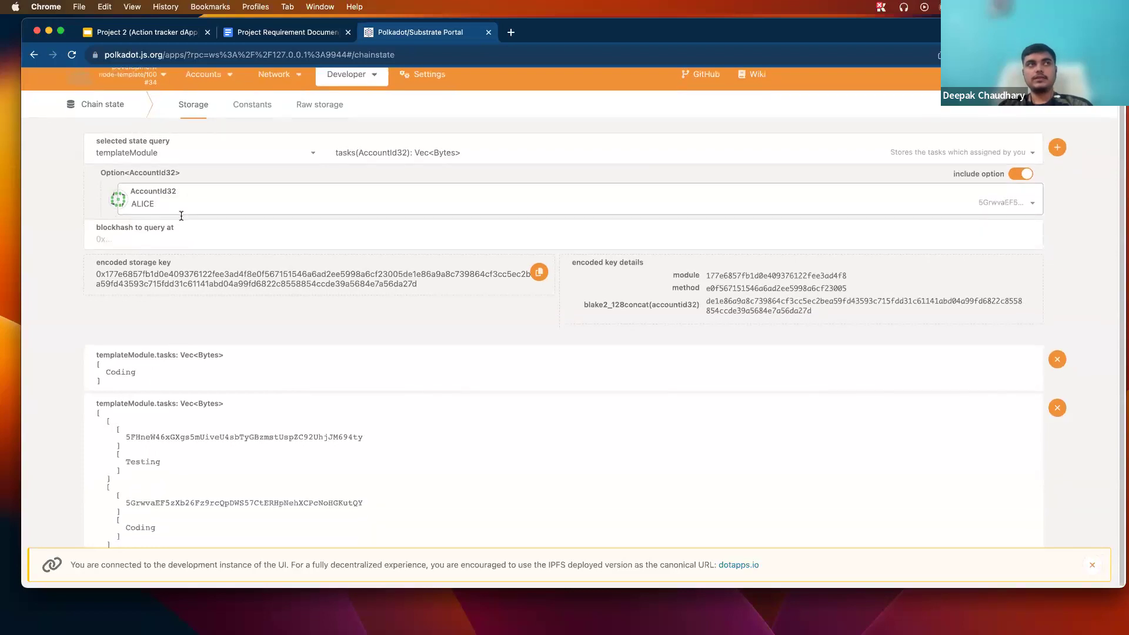
double_click(118, 371)
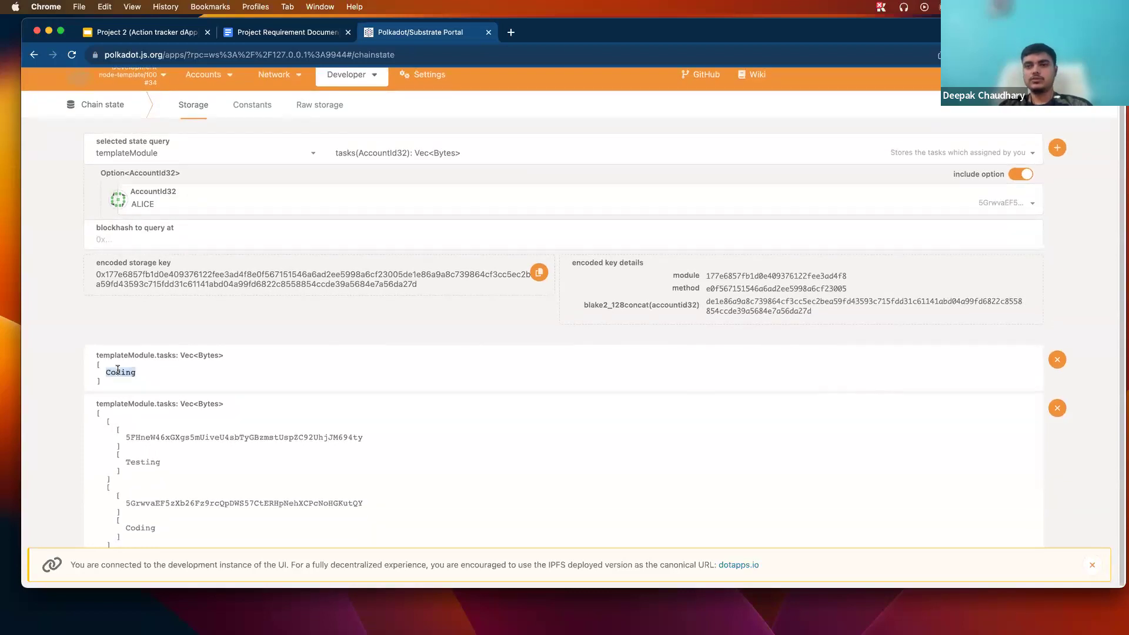
scroll(117, 369, up, 1)
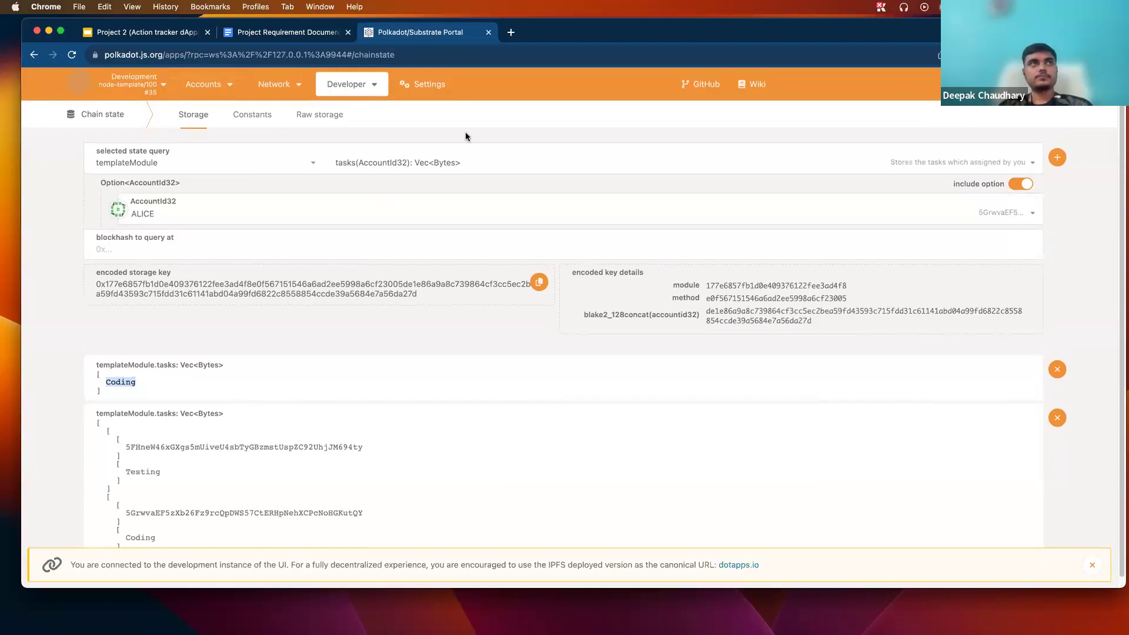
Step: Set up the templateModule assignTaskToOther(who, task) extrinsic for submission
mouse_move(352, 88)
click(370, 126)
click(252, 205)
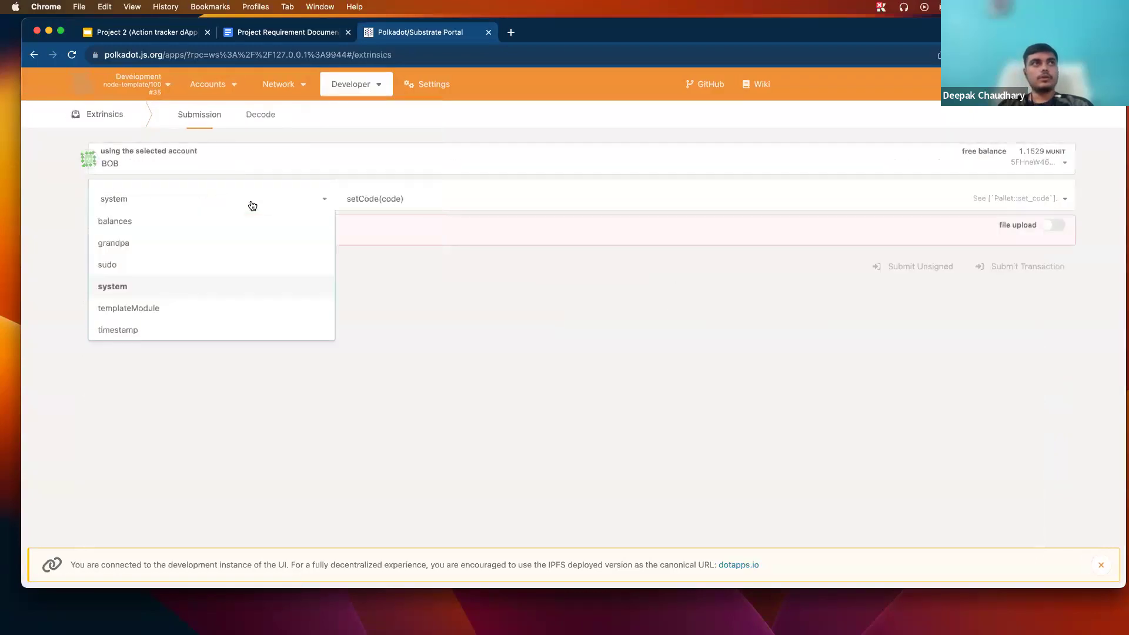
click(205, 309)
click(387, 205)
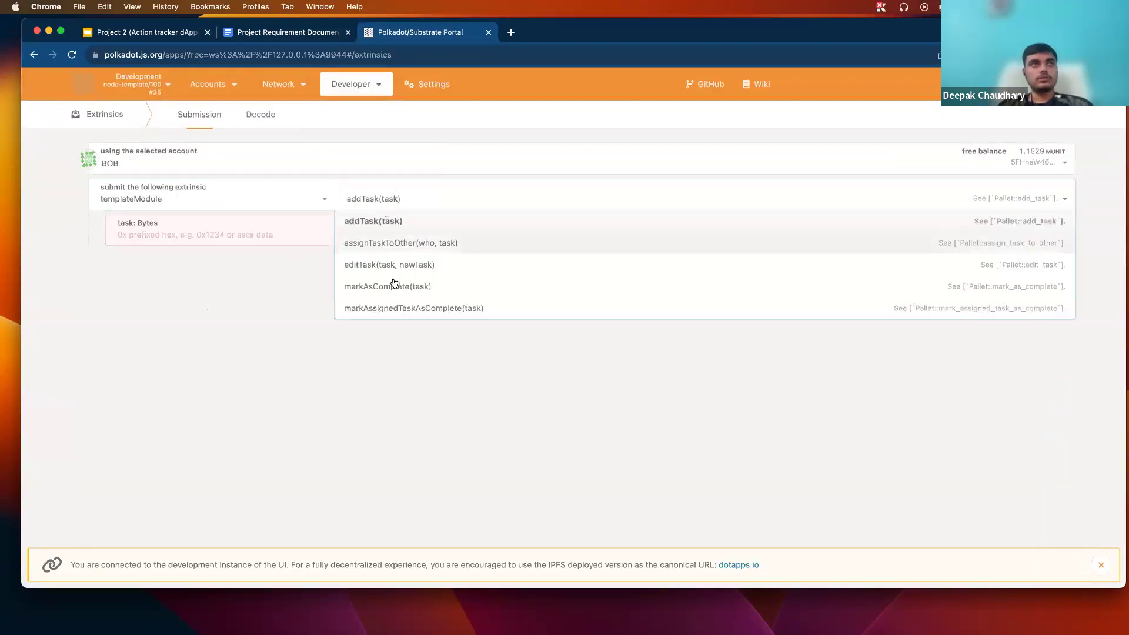
click(373, 252)
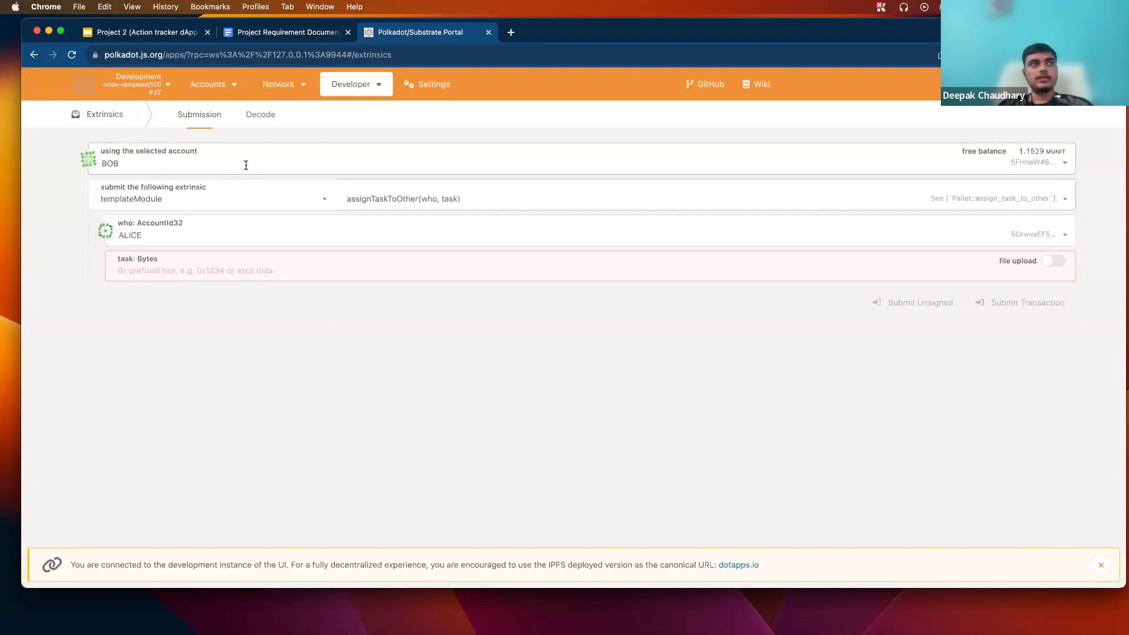
Step: Enter Running as the task assigned to ALICE, then sign and submit the transaction from BOB
click(264, 270)
text(Running)
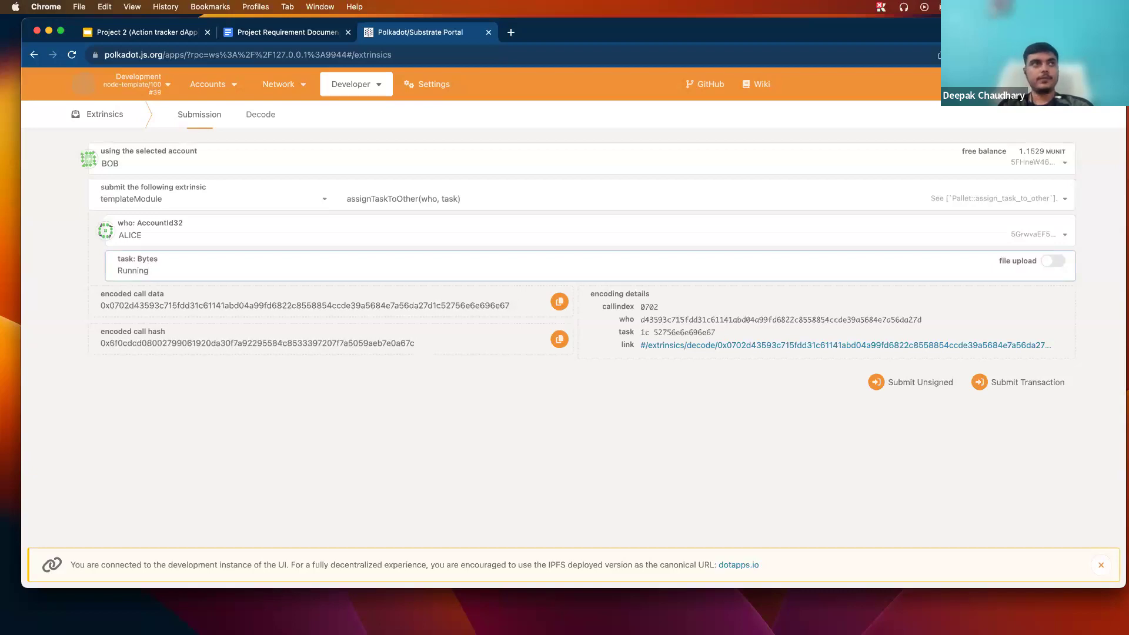
click(1021, 383)
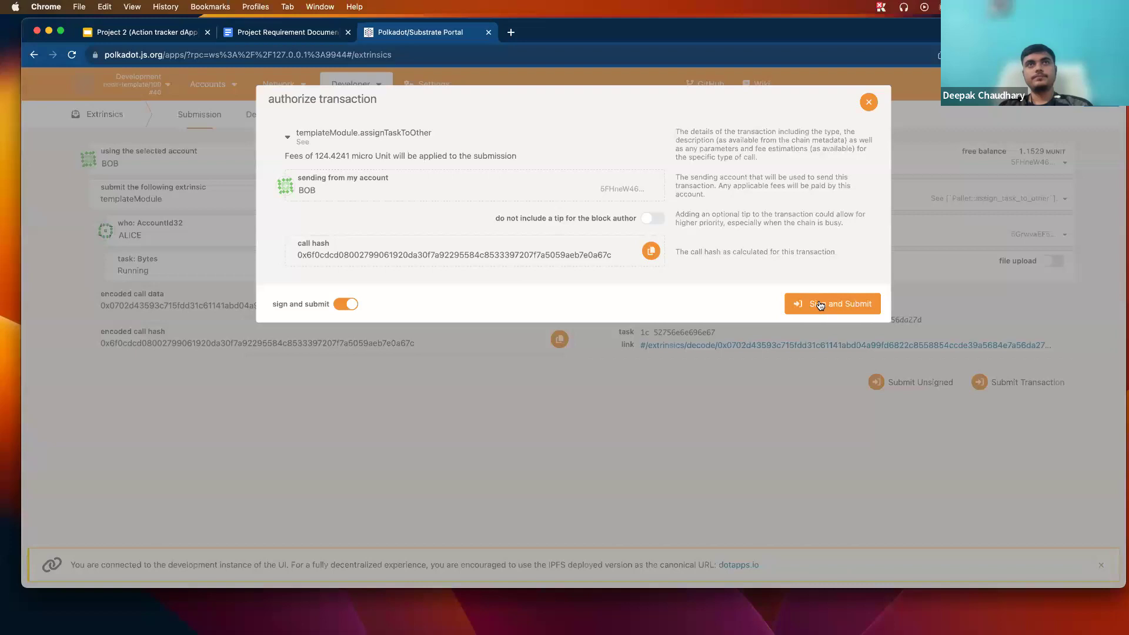
click(821, 305)
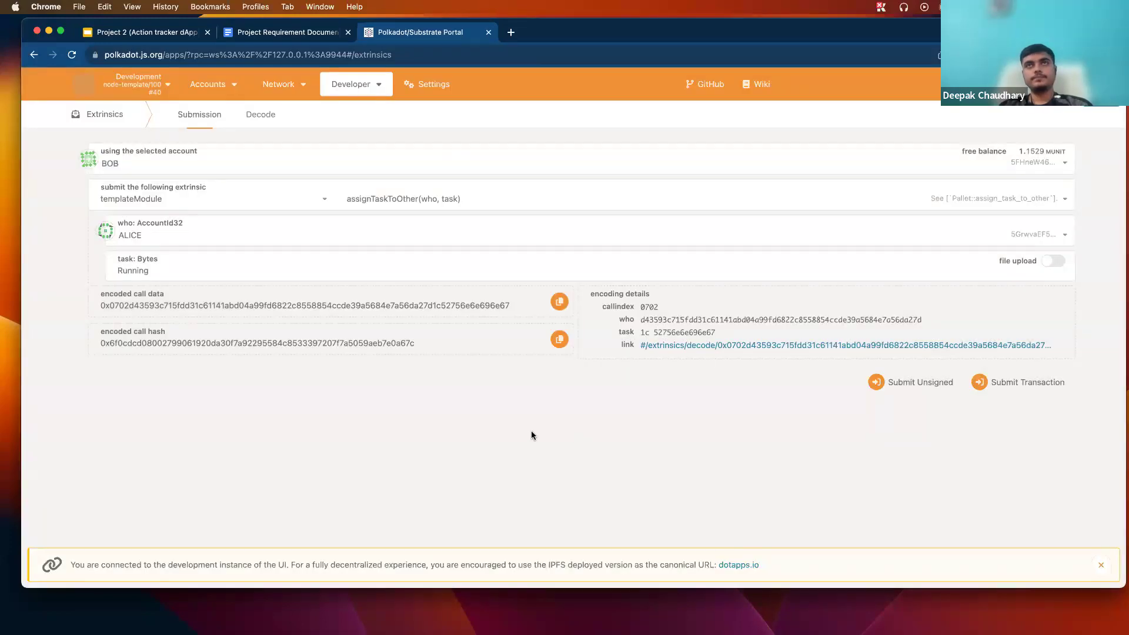
Step: Examine the details of the templateModule.TaskAssigned event in the network explorer
mouse_move(279, 84)
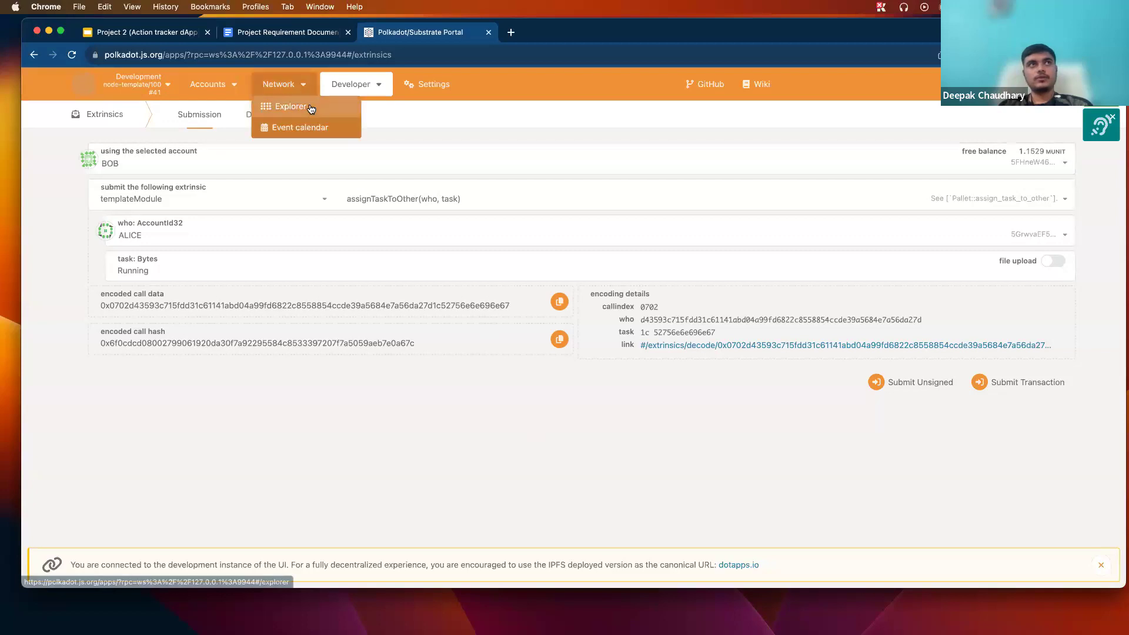
click(286, 105)
click(629, 219)
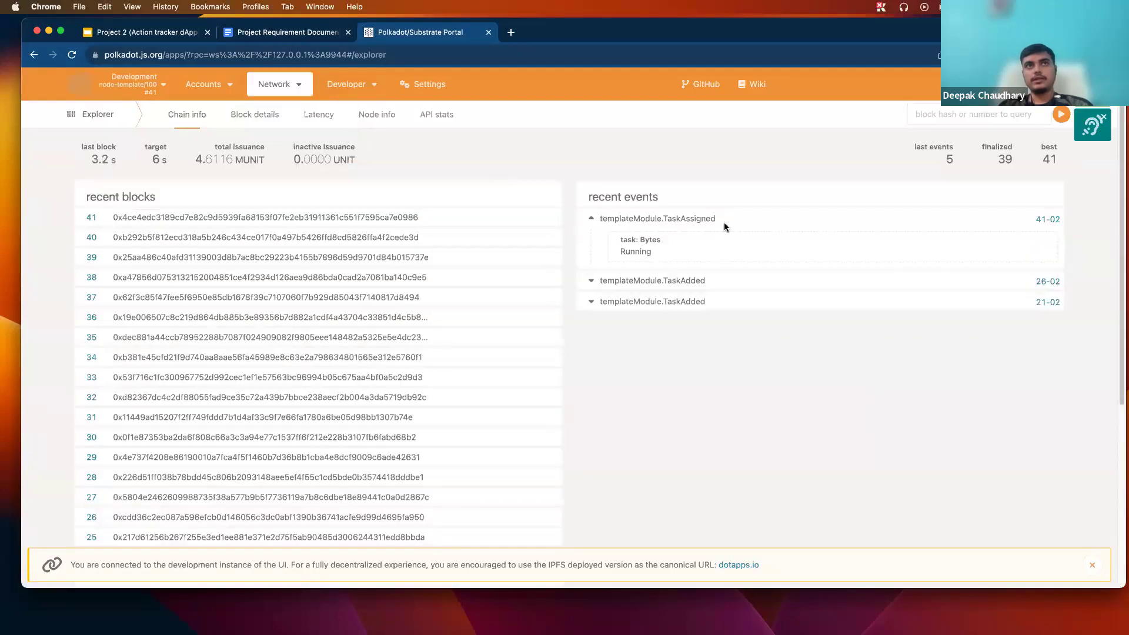
Step: Query the templateModule assignedTasks(AccountId32) chain state for ALICE with the account option included
double_click(625, 252)
mouse_move(346, 84)
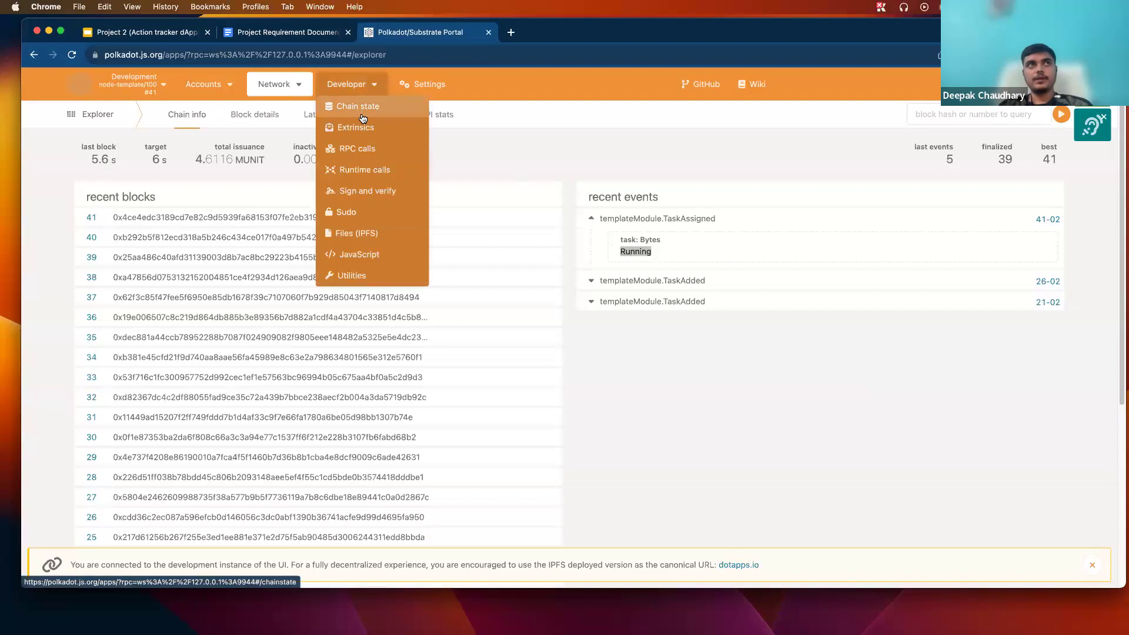
click(365, 128)
click(355, 106)
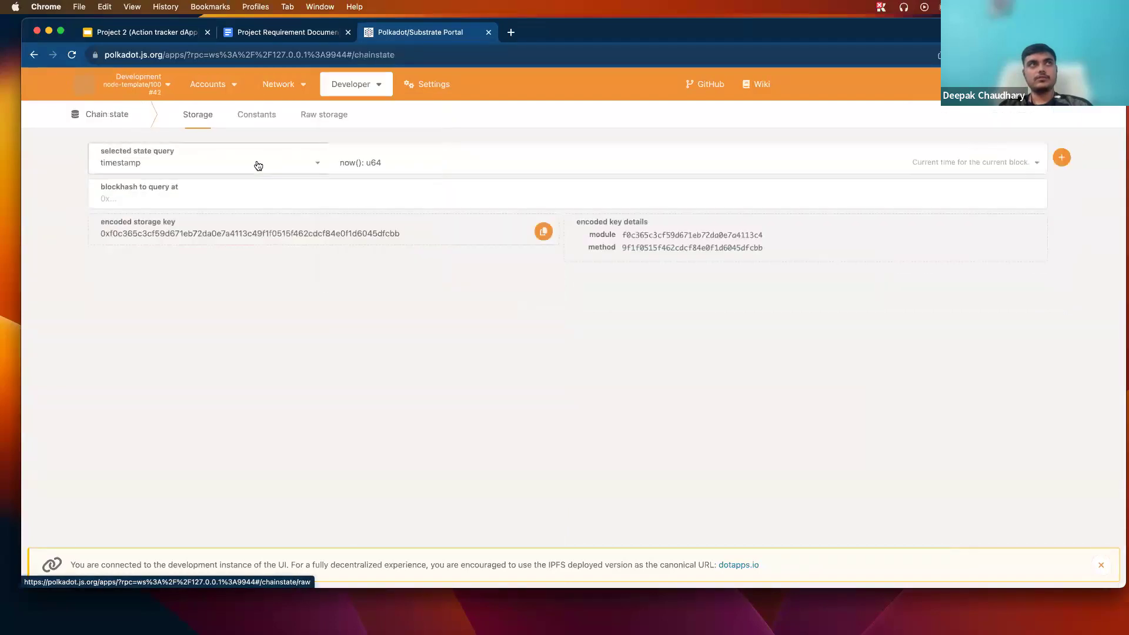
click(252, 163)
click(254, 273)
click(418, 164)
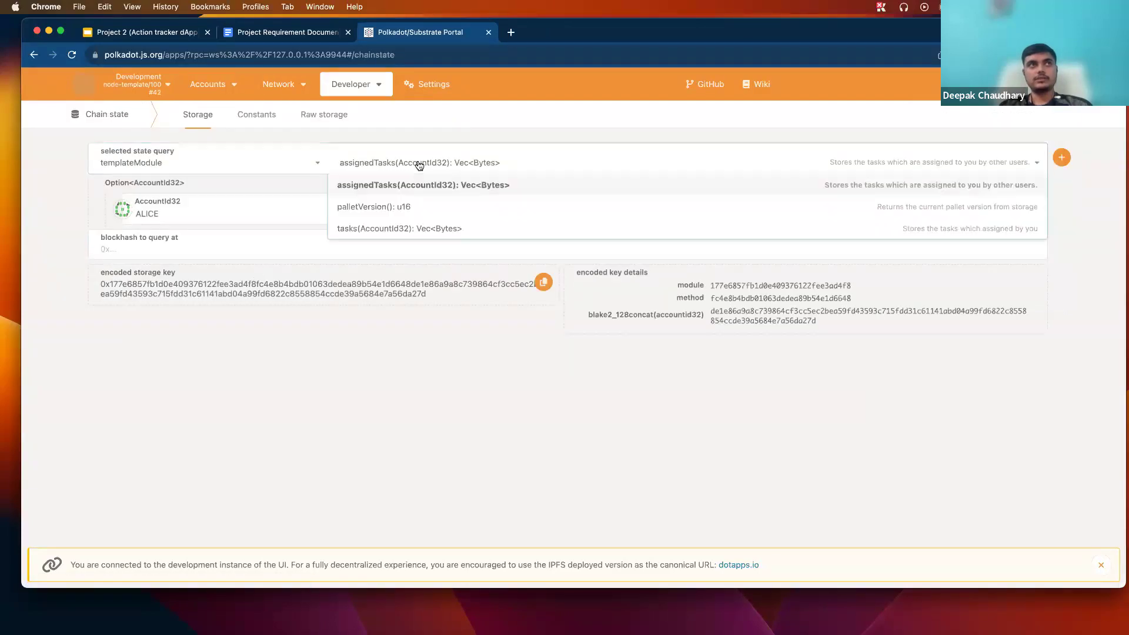
click(438, 185)
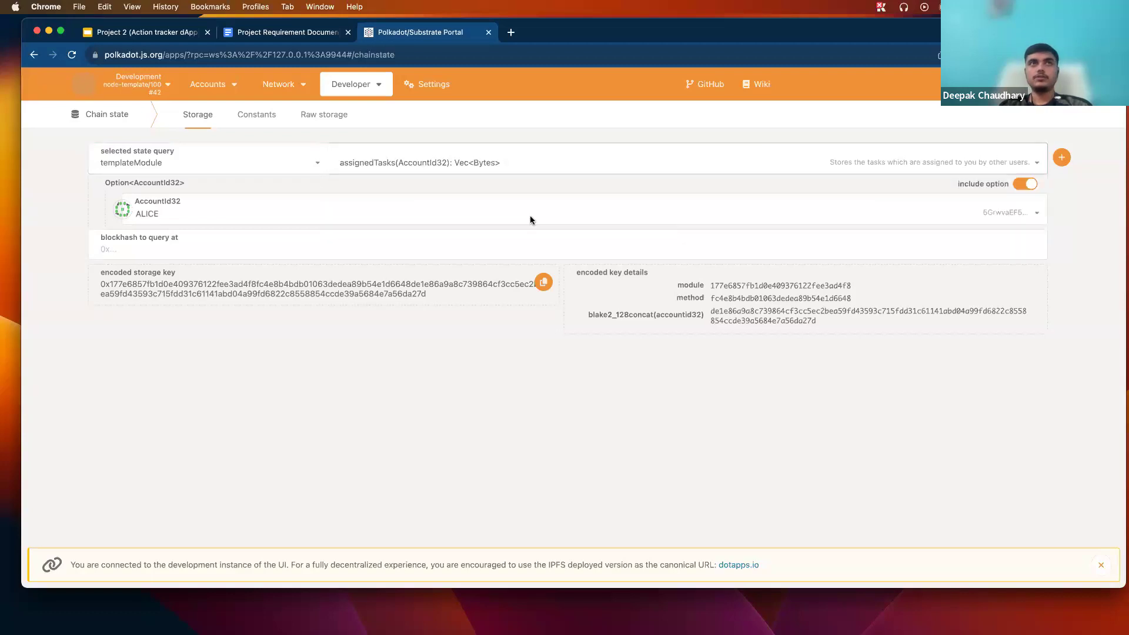
click(1062, 158)
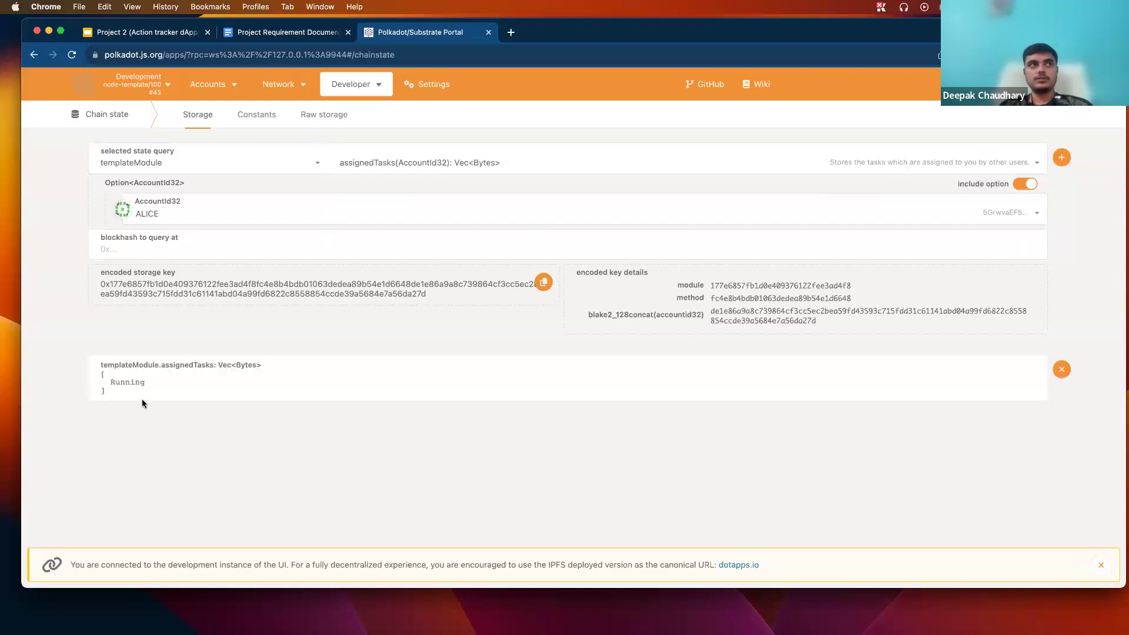
Step: Query the templateModule tasks(AccountId32) state for ALICE too, and compare her own tasks with her assigned tasks
click(647, 155)
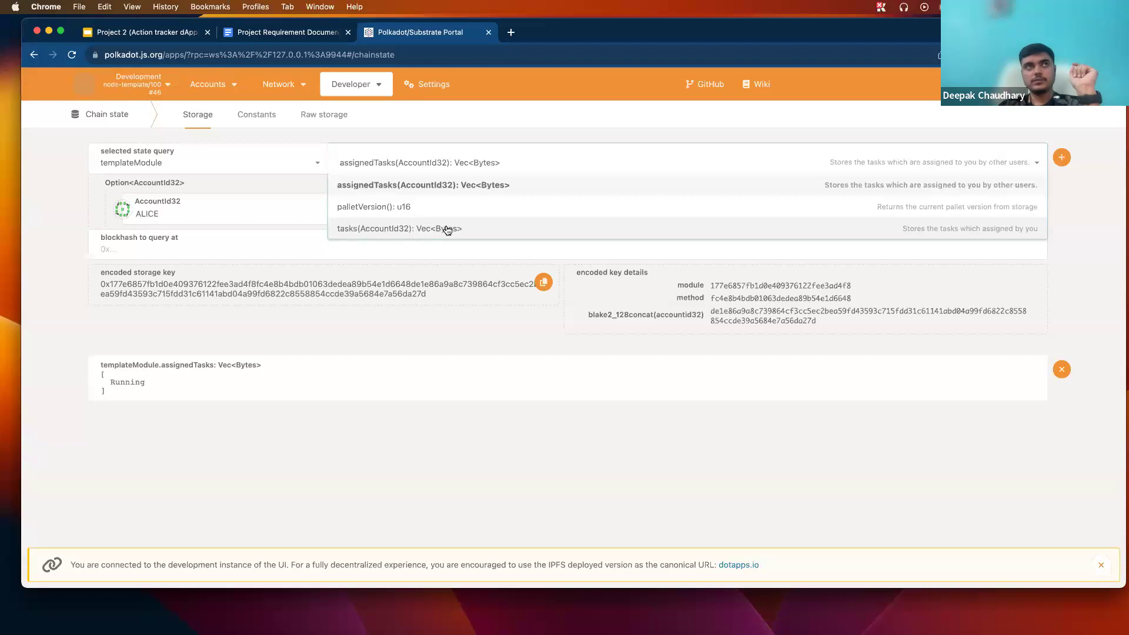
click(429, 229)
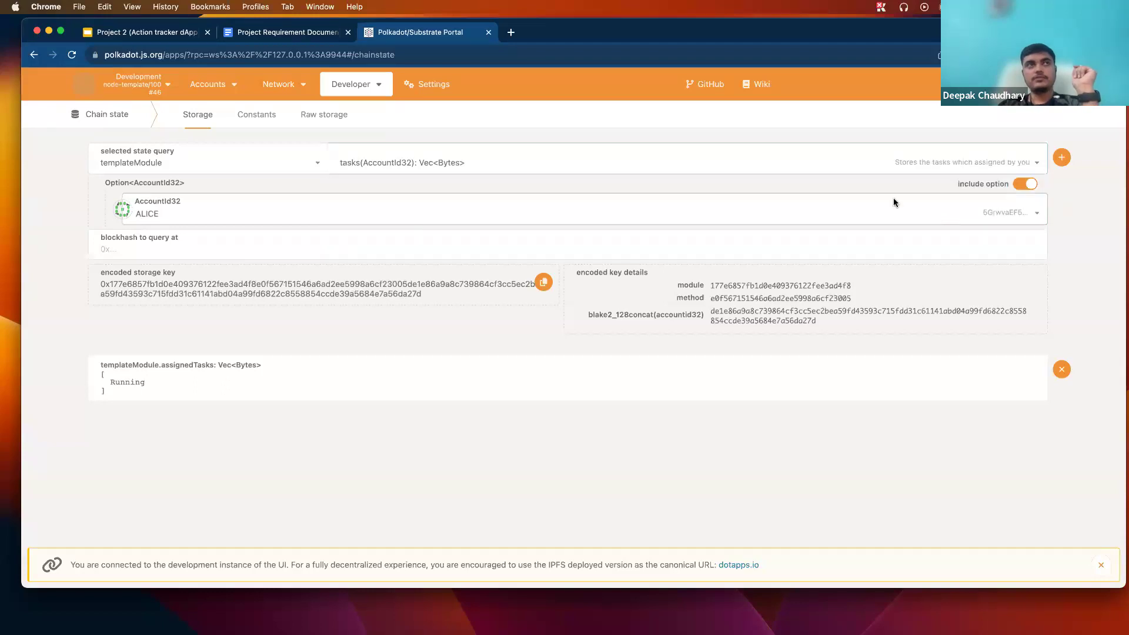
click(1061, 157)
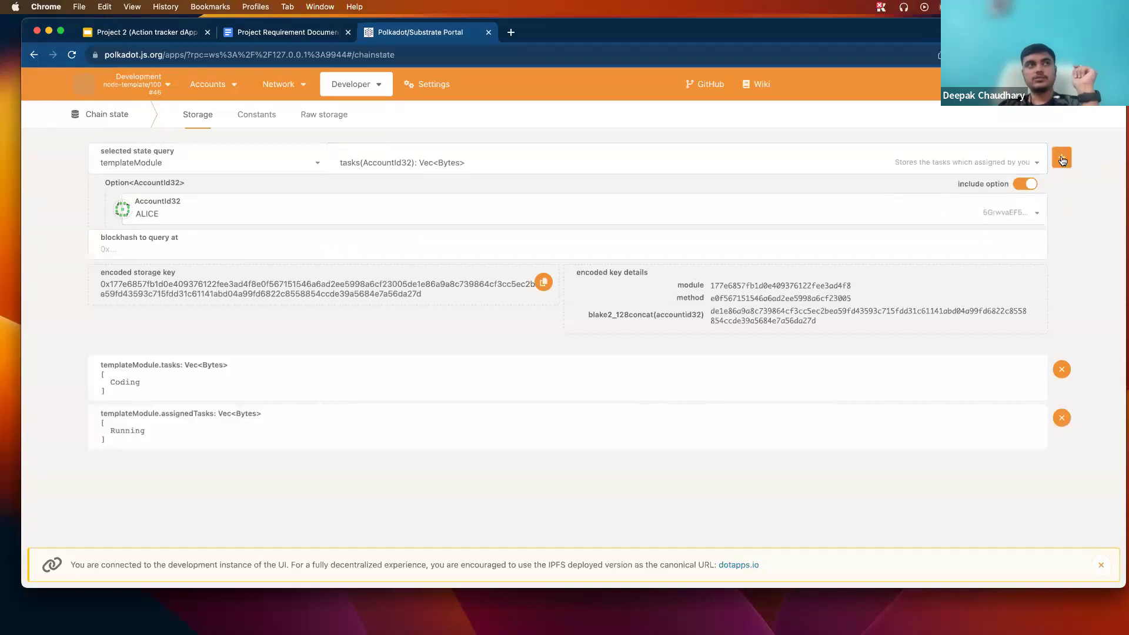
double_click(131, 385)
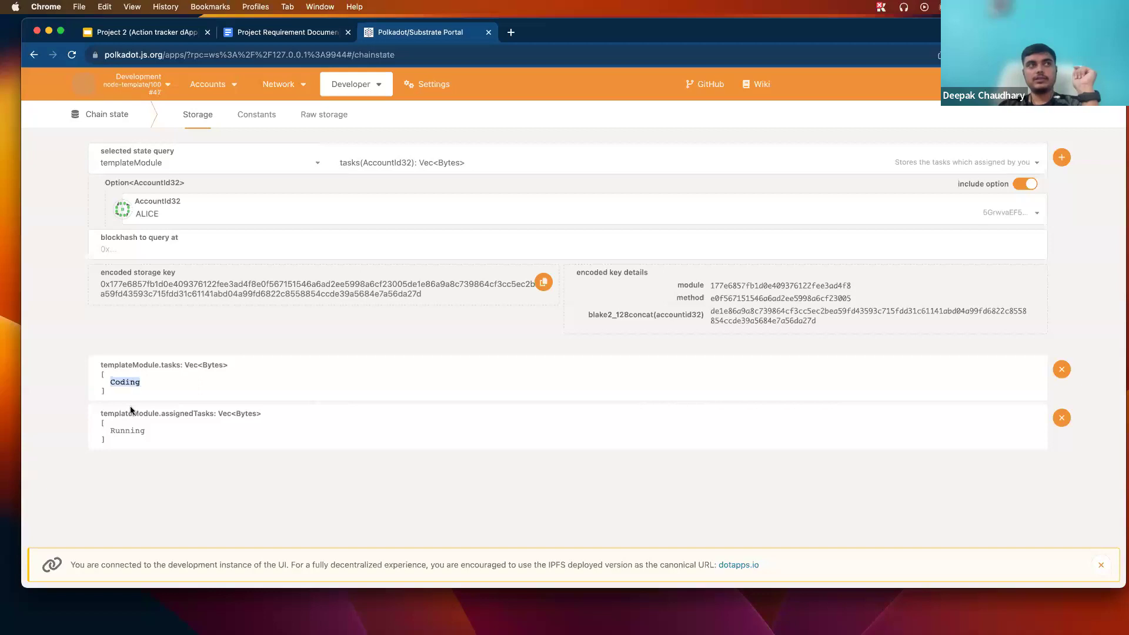
double_click(129, 430)
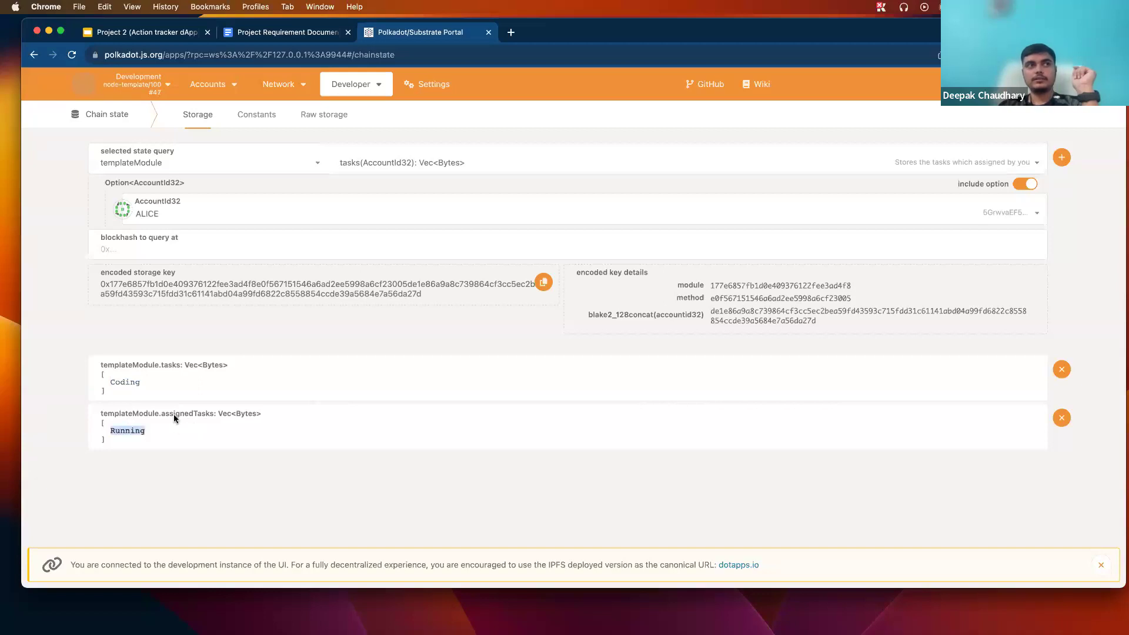
double_click(126, 432)
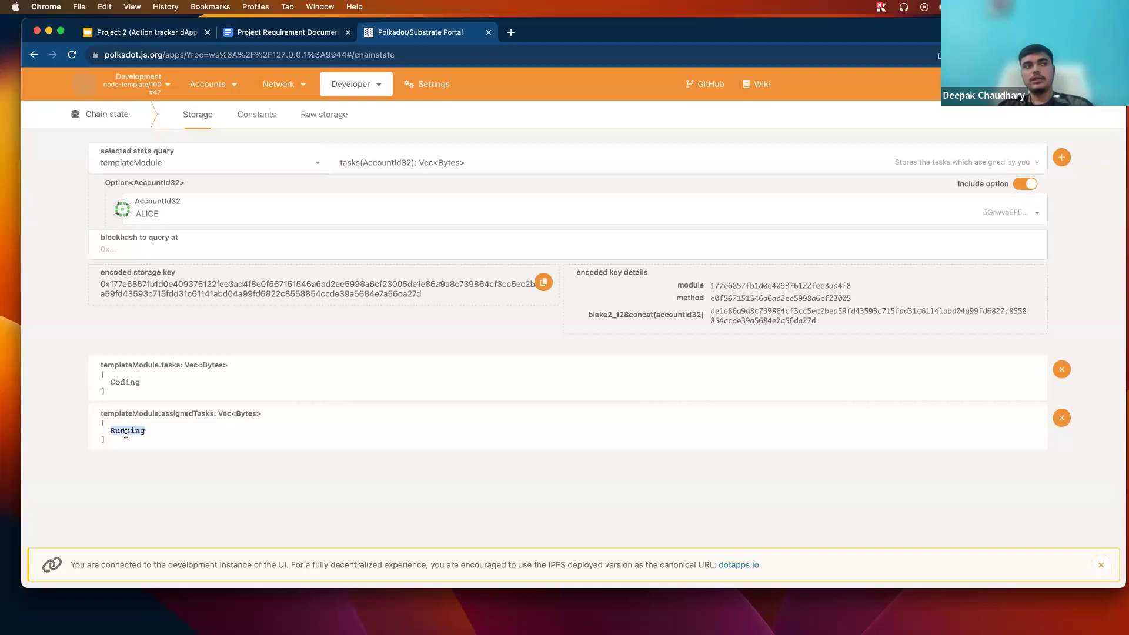
Step: Set up the templateModule markAsComplete(task) extrinsic for submission
mouse_move(370, 87)
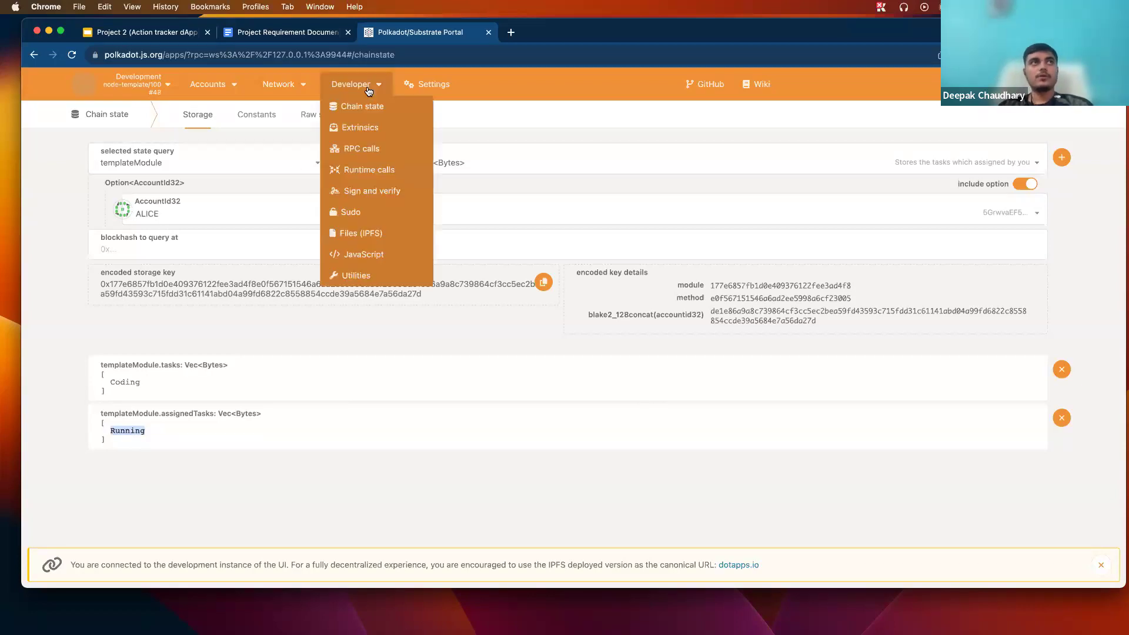
click(347, 128)
click(281, 203)
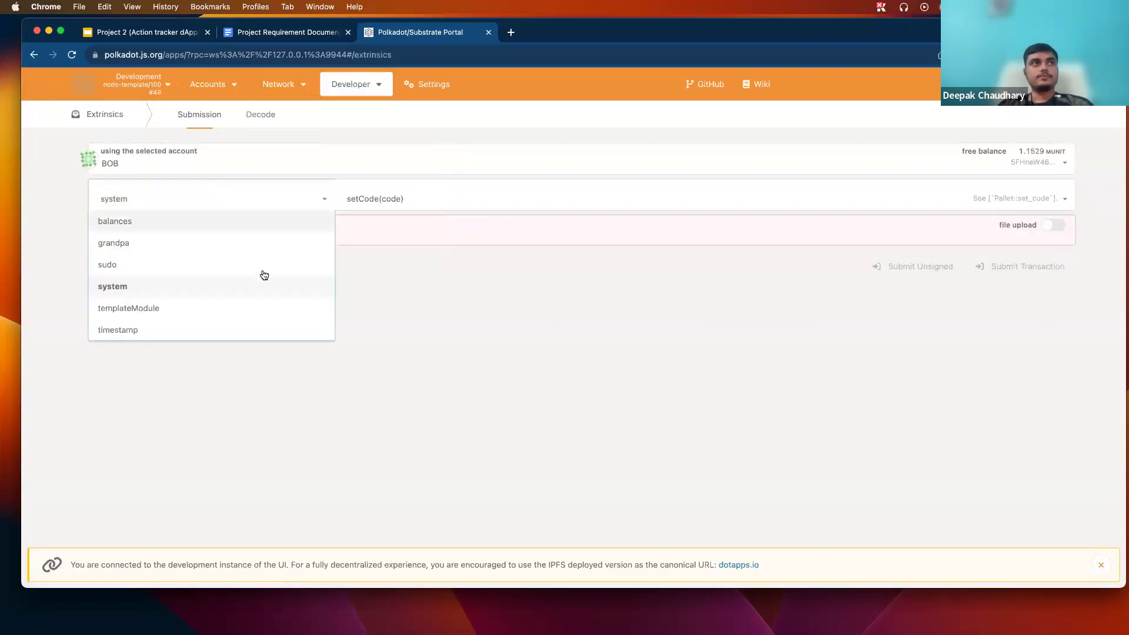
click(262, 308)
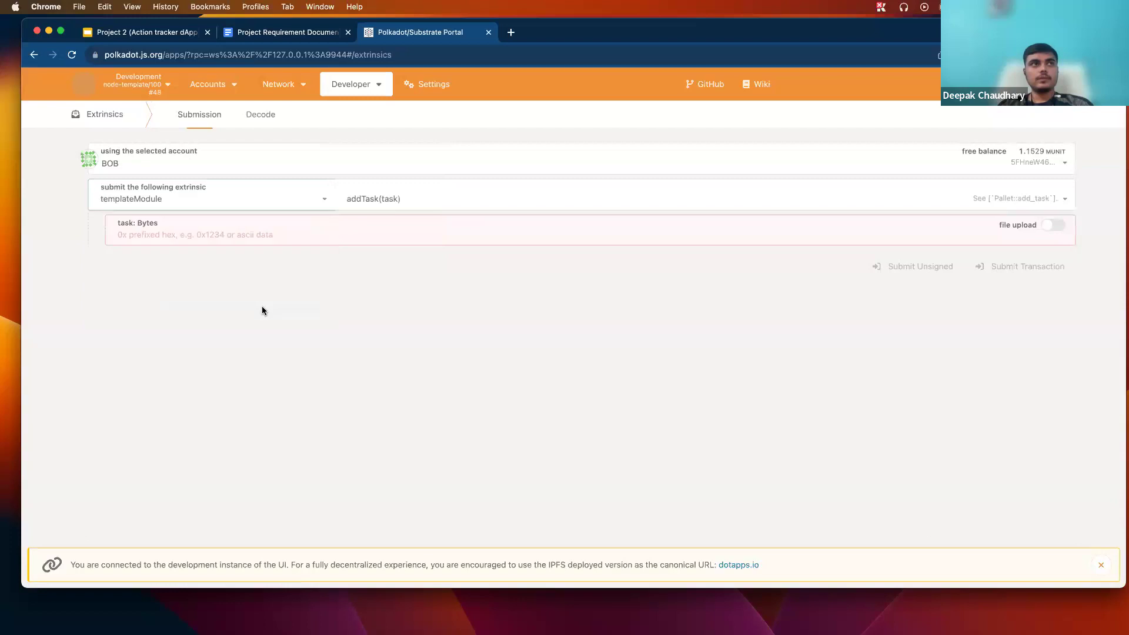
click(426, 206)
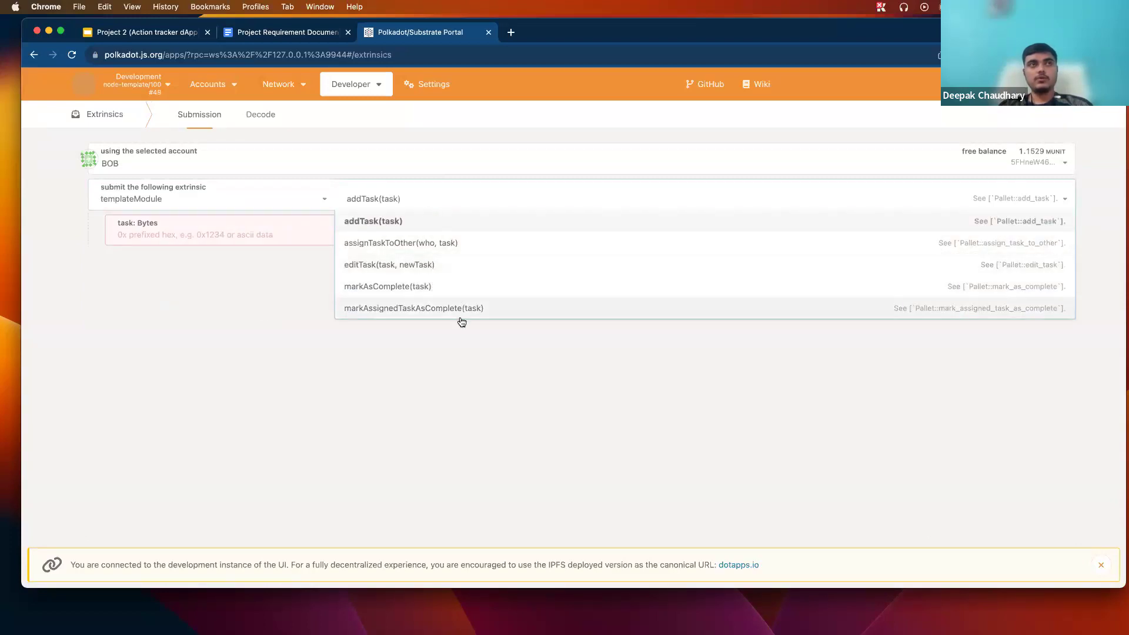
click(452, 290)
Step: Try to mark the task Running as complete by signing and submitting the transaction from BOB, and dismiss the notifications
click(278, 230)
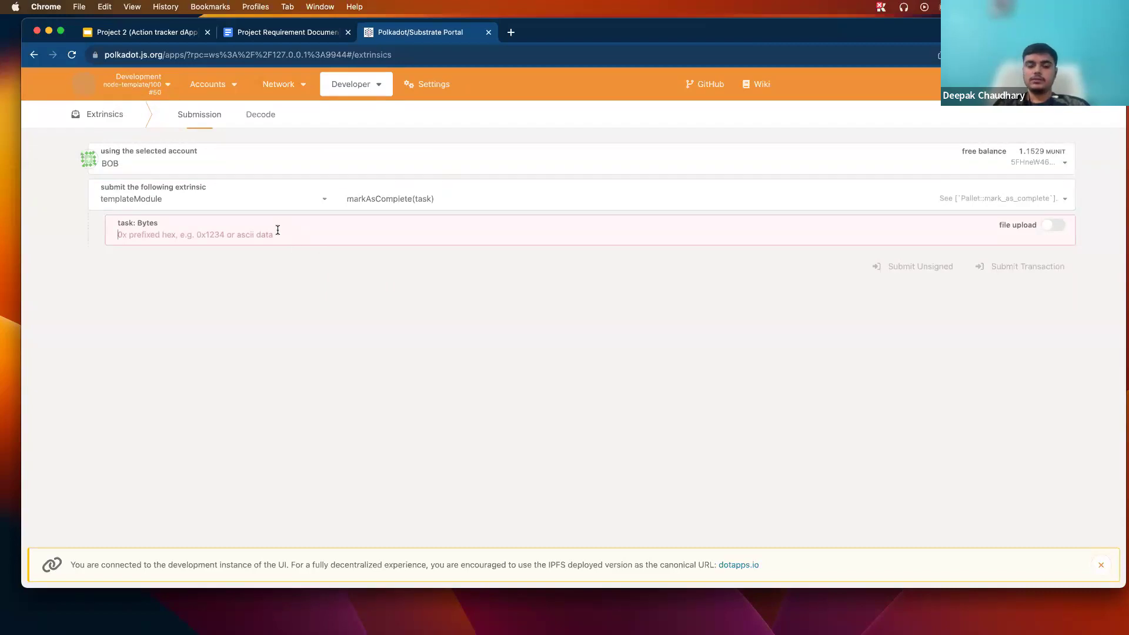
text(Runin)
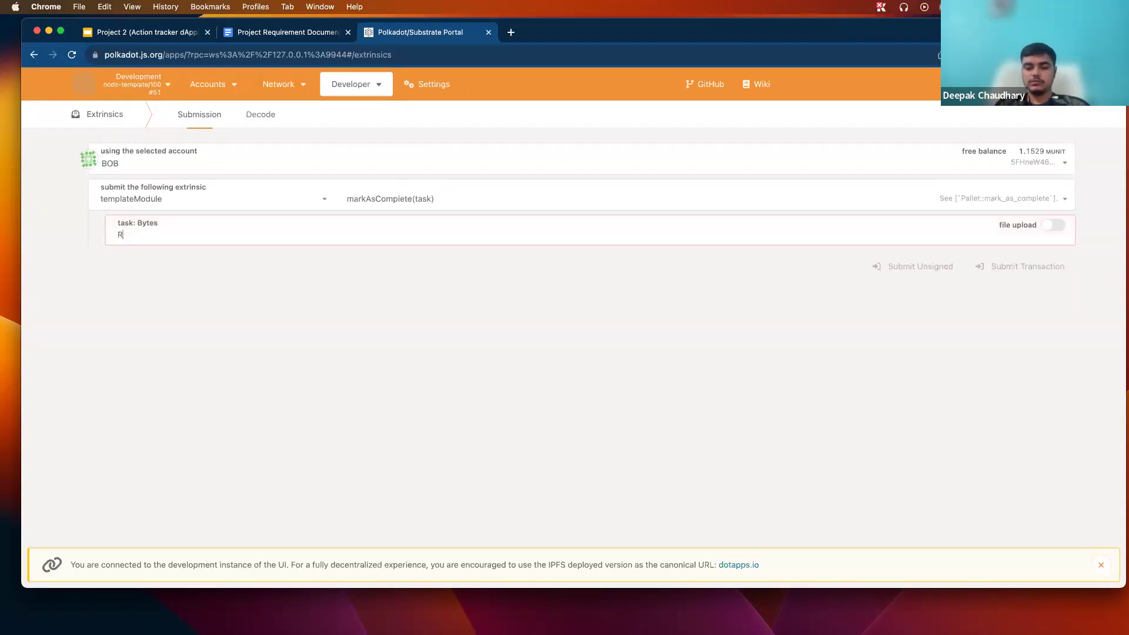
key(BackSpace)
key(BackSpace)
text(ning)
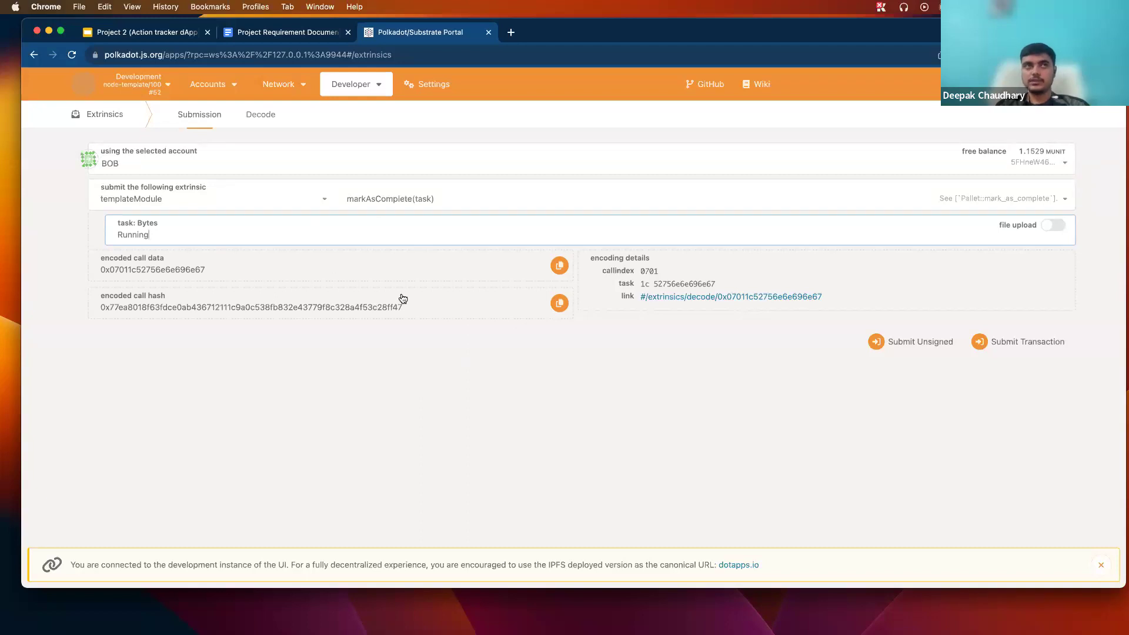
click(976, 340)
click(832, 304)
double_click(1053, 130)
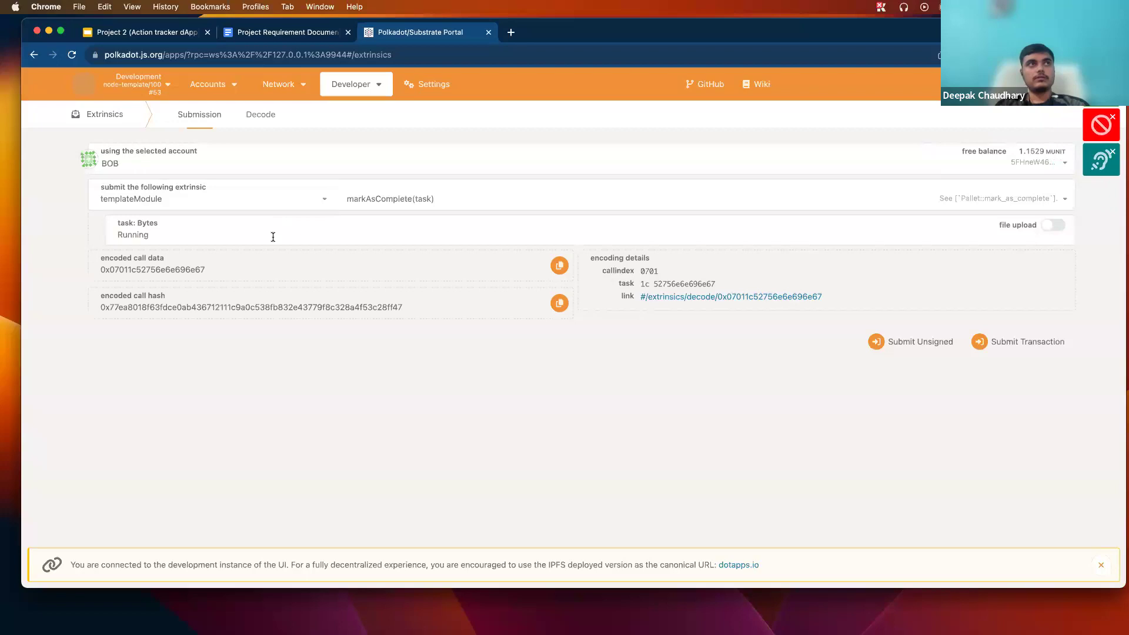
Step: Switch the submitting account to ALICE, set the task to mark complete to Coding, and sign and submit the transaction
click(301, 163)
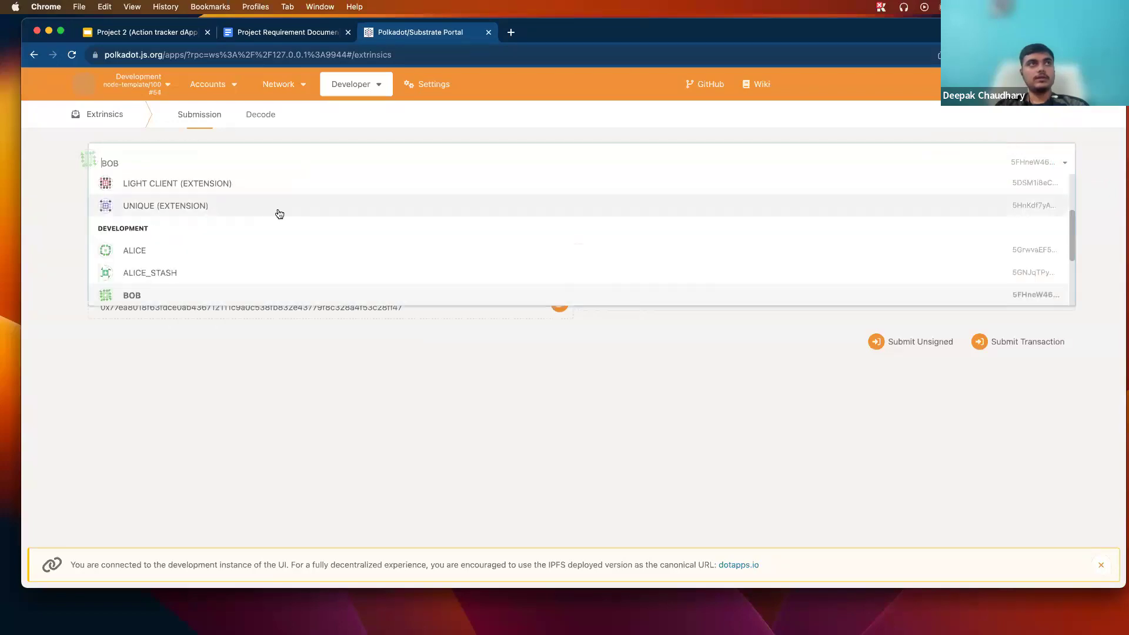
click(247, 254)
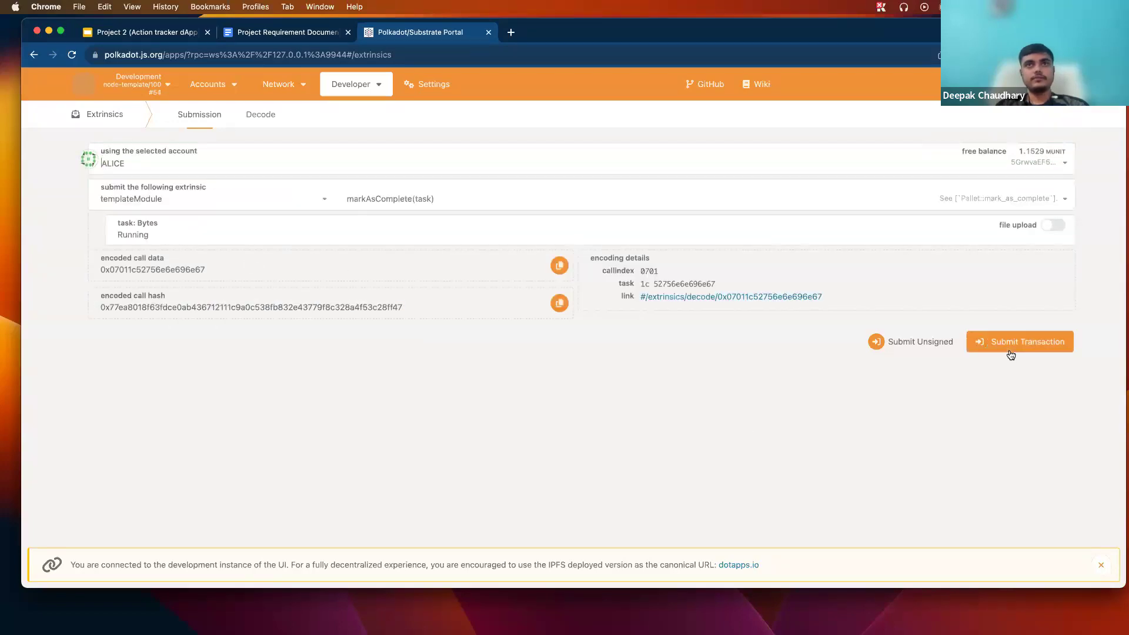
double_click(236, 231)
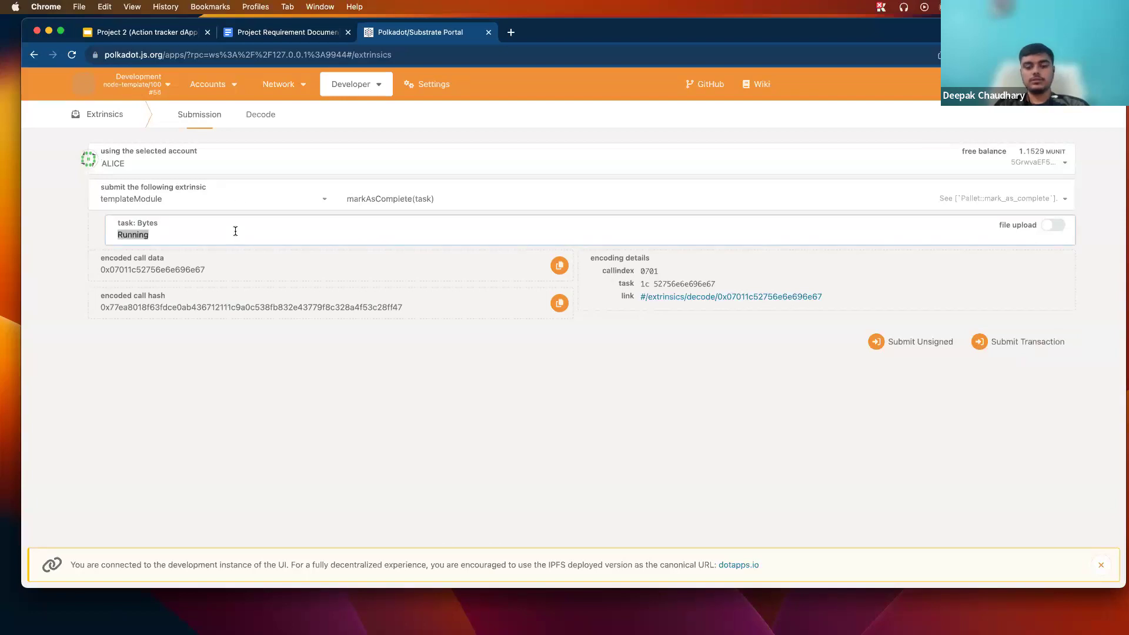
text(Coding)
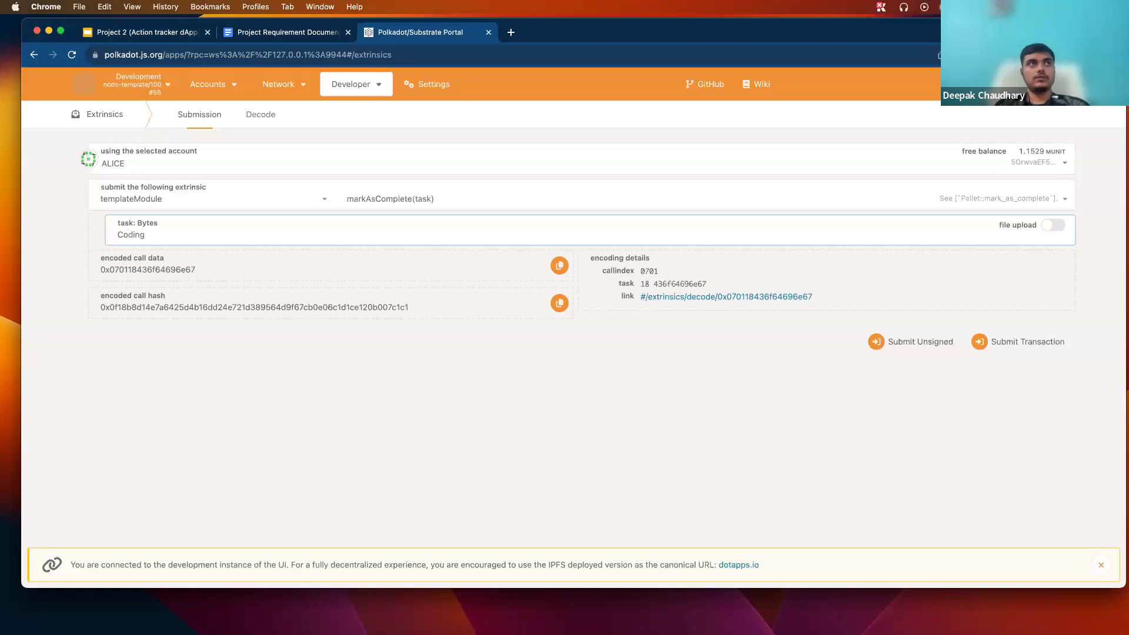
click(774, 429)
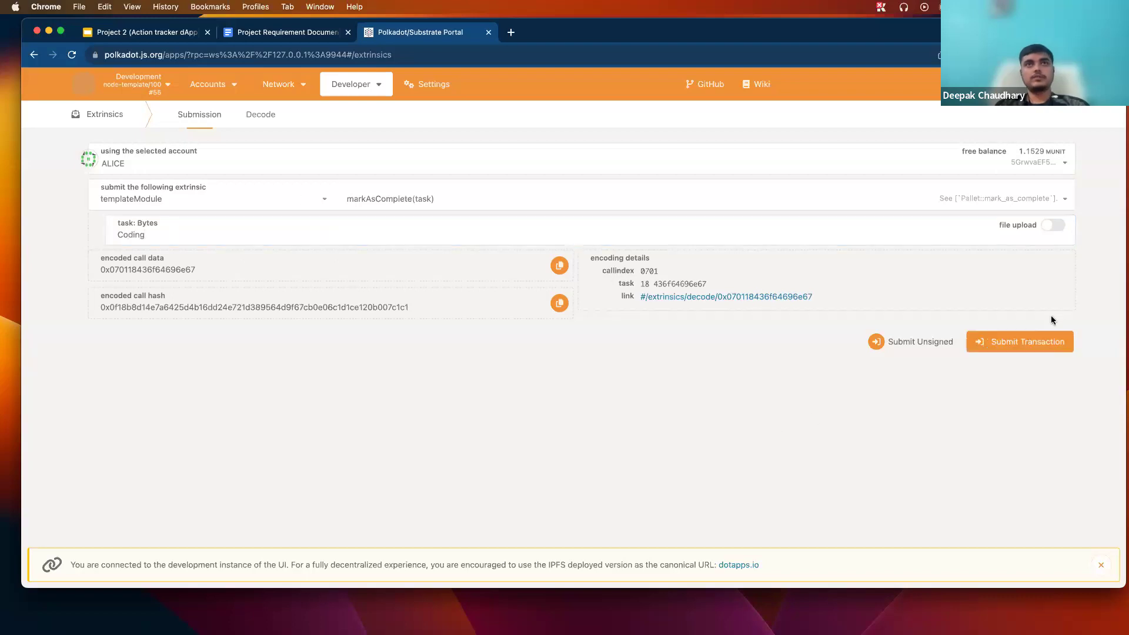
click(1029, 341)
click(799, 303)
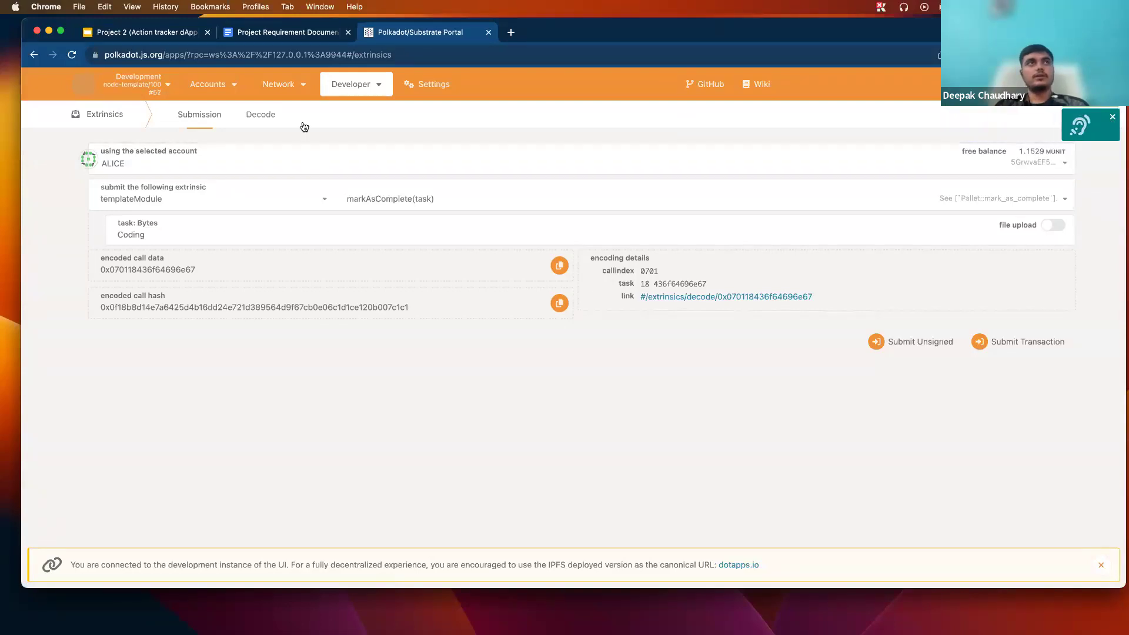
Step: Examine the task recorded in the templateModule.TaskCompleted event in the network explorer
mouse_move(279, 88)
click(288, 108)
click(652, 222)
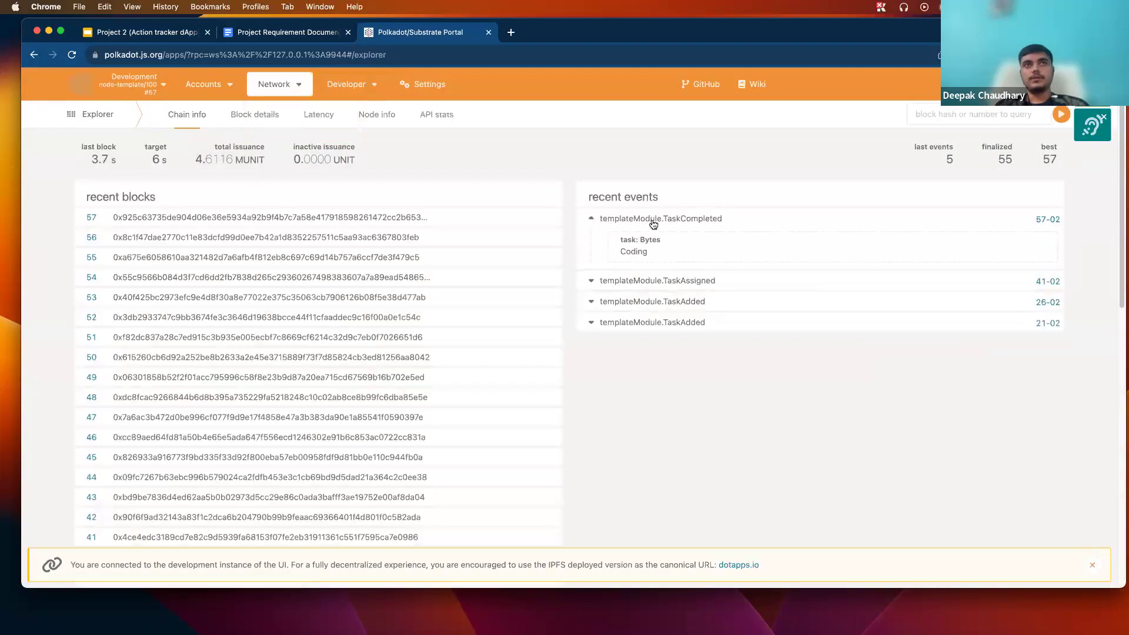
double_click(633, 251)
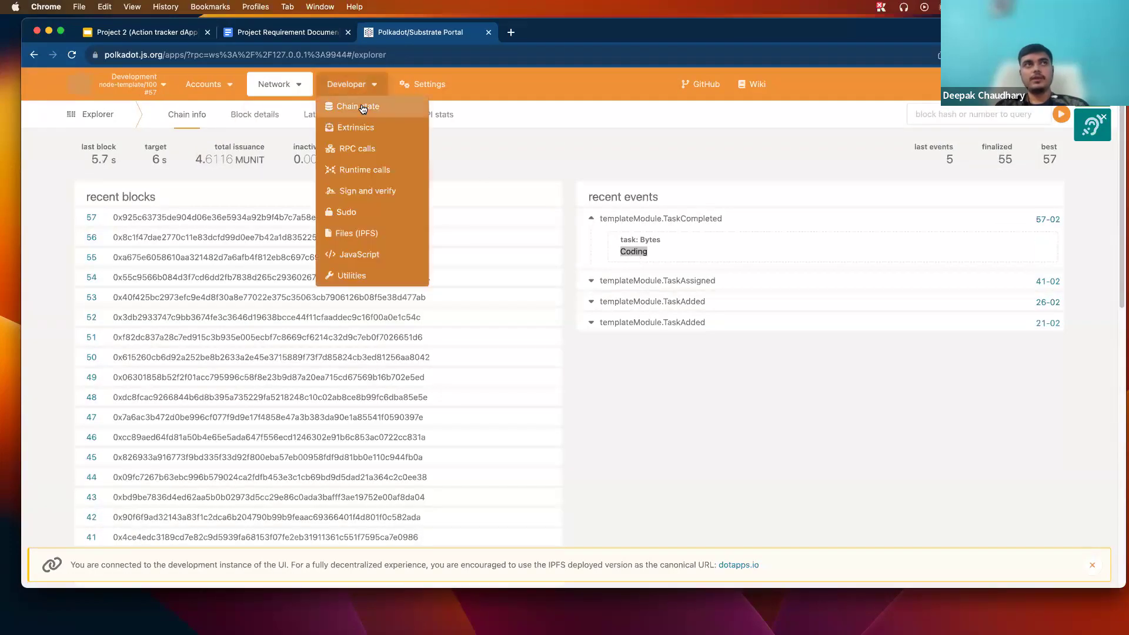
Step: Query the templateModule tasks(AccountId32) chain state for ALICE to check her tasks after the completion
click(363, 109)
click(238, 175)
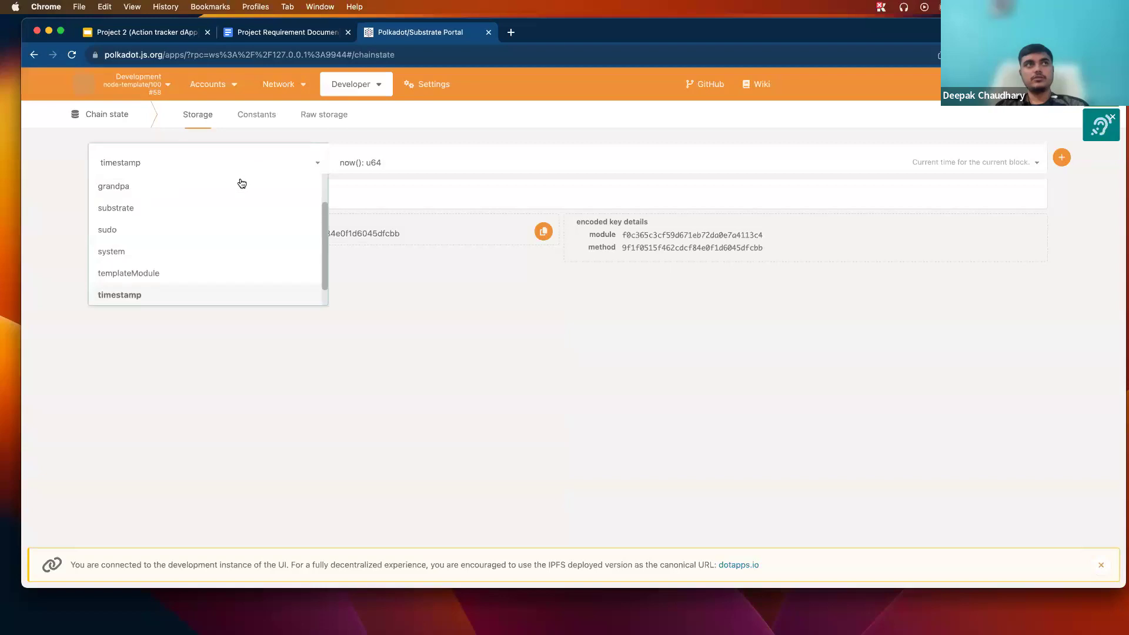
click(204, 276)
click(452, 173)
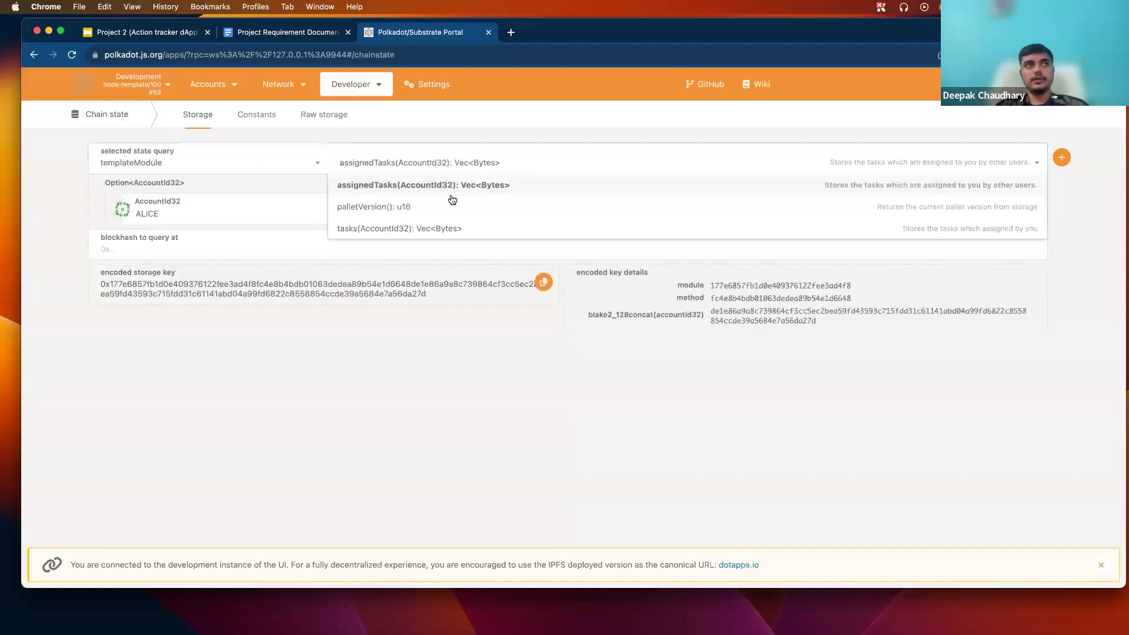
click(456, 230)
click(1068, 160)
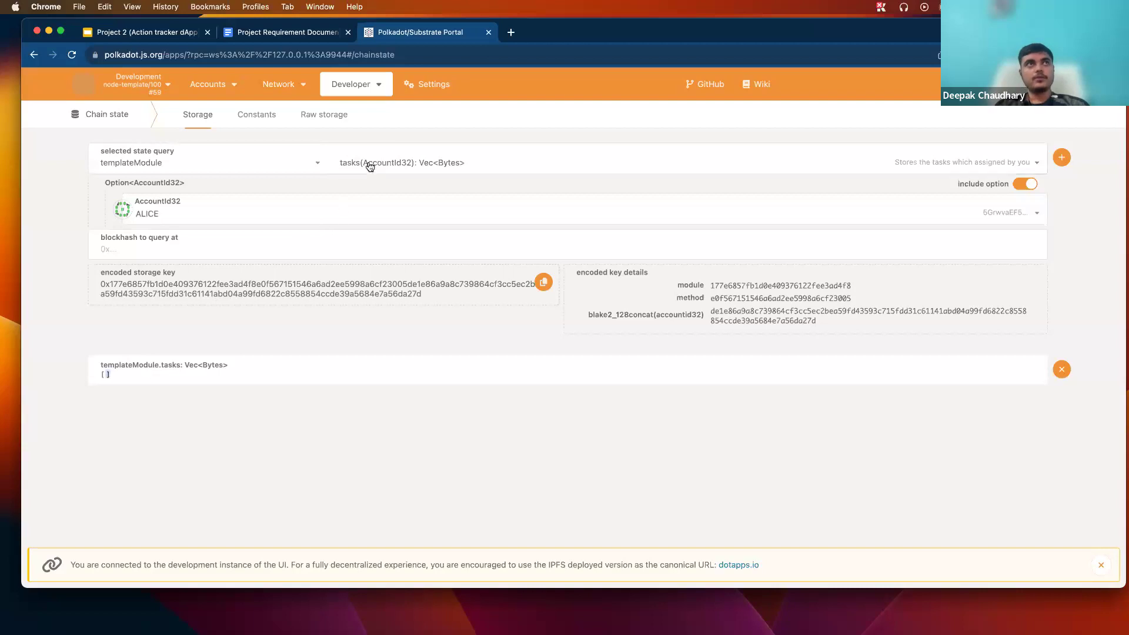
Step: Set up a templateModule editTask(task, newTask) extrinsic submitted from ALICE
mouse_move(380, 98)
click(361, 127)
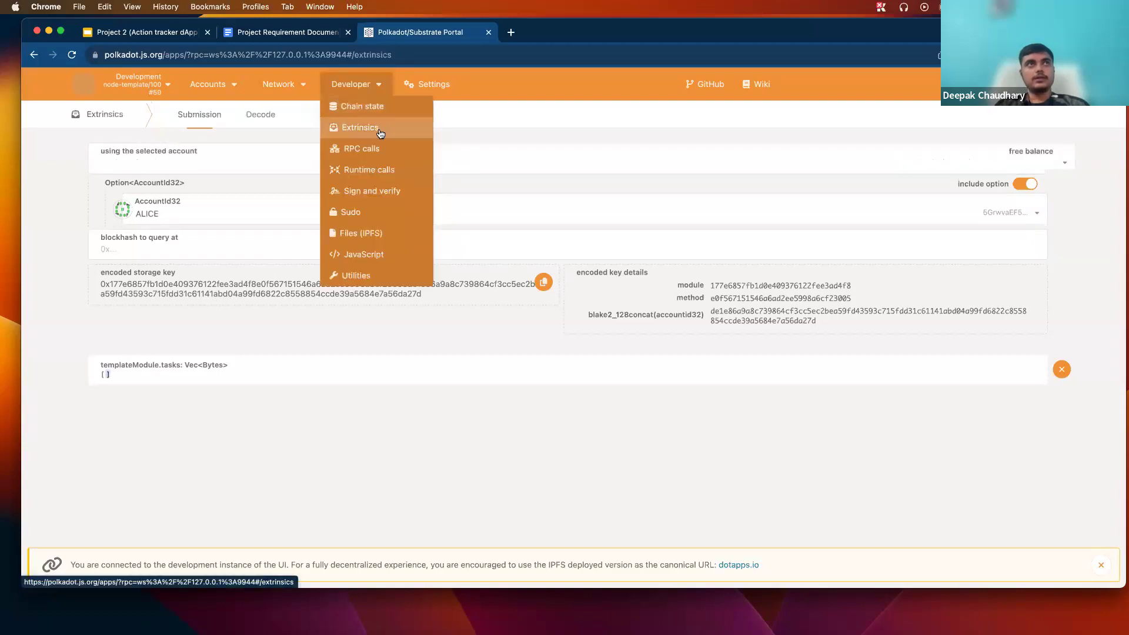
click(278, 206)
click(244, 306)
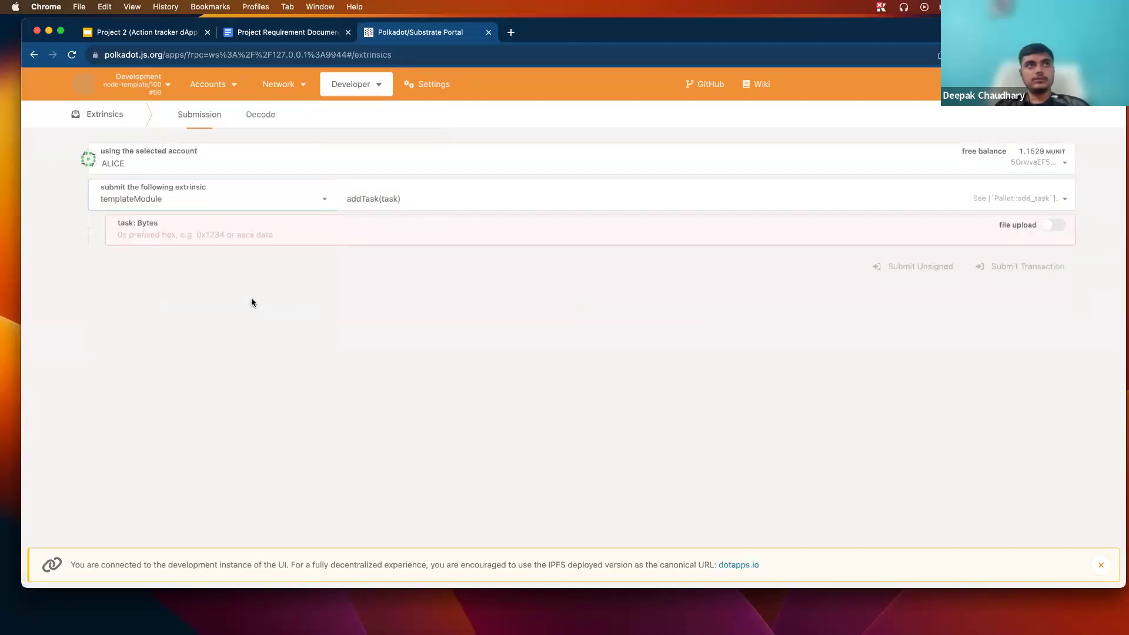
click(460, 199)
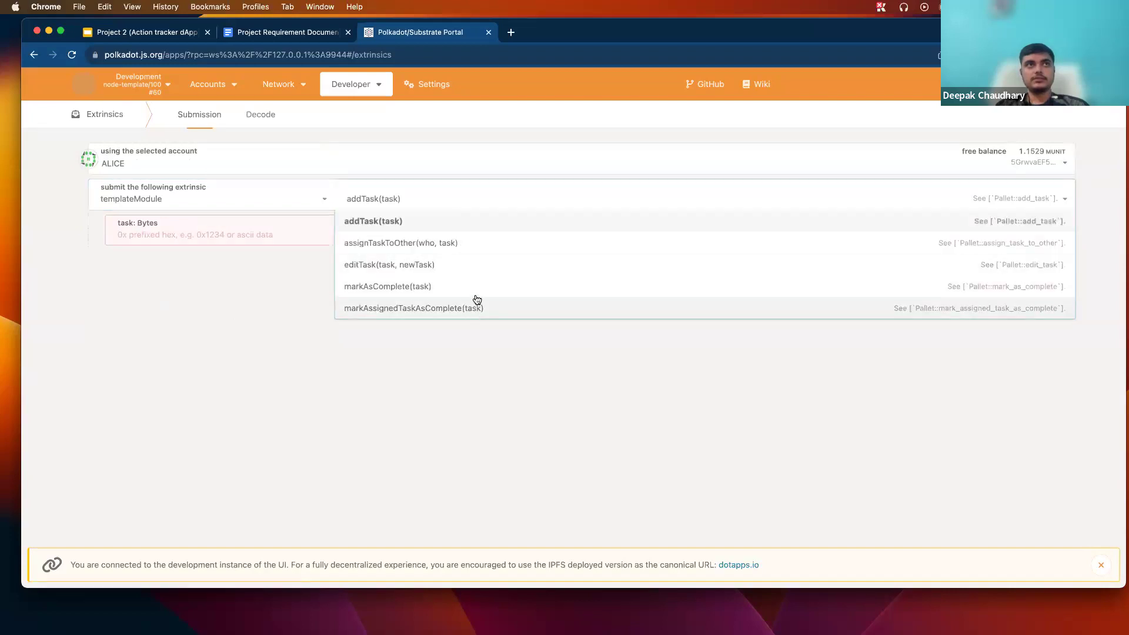
click(491, 265)
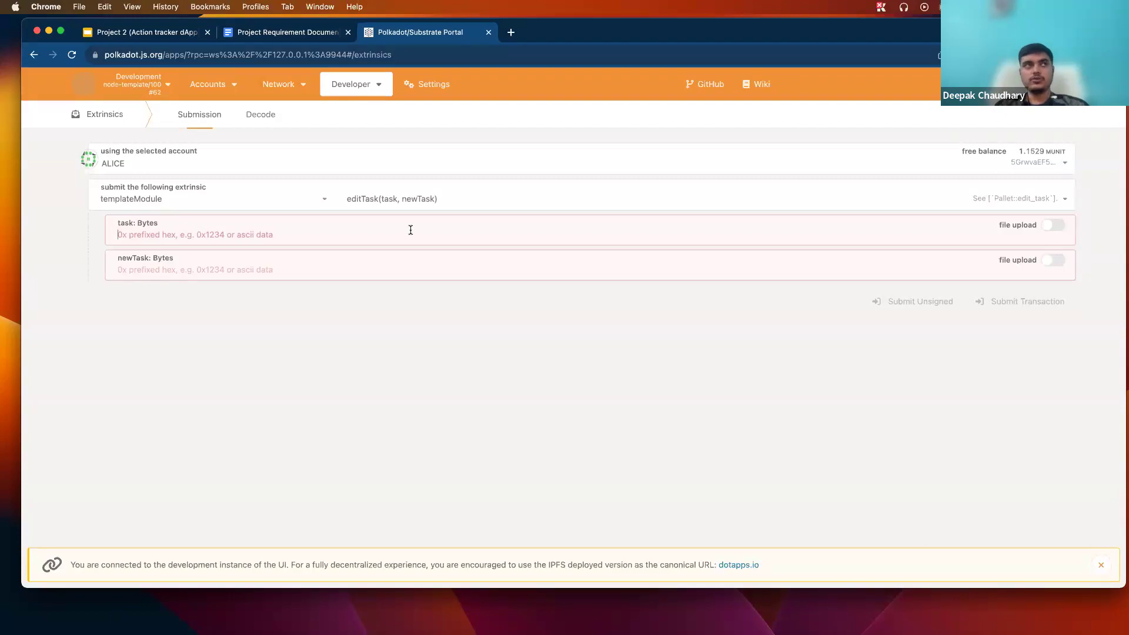
Step: Try to edit the task Running into the new task Coding by signing and submitting the transaction from ALICE
text(Running)
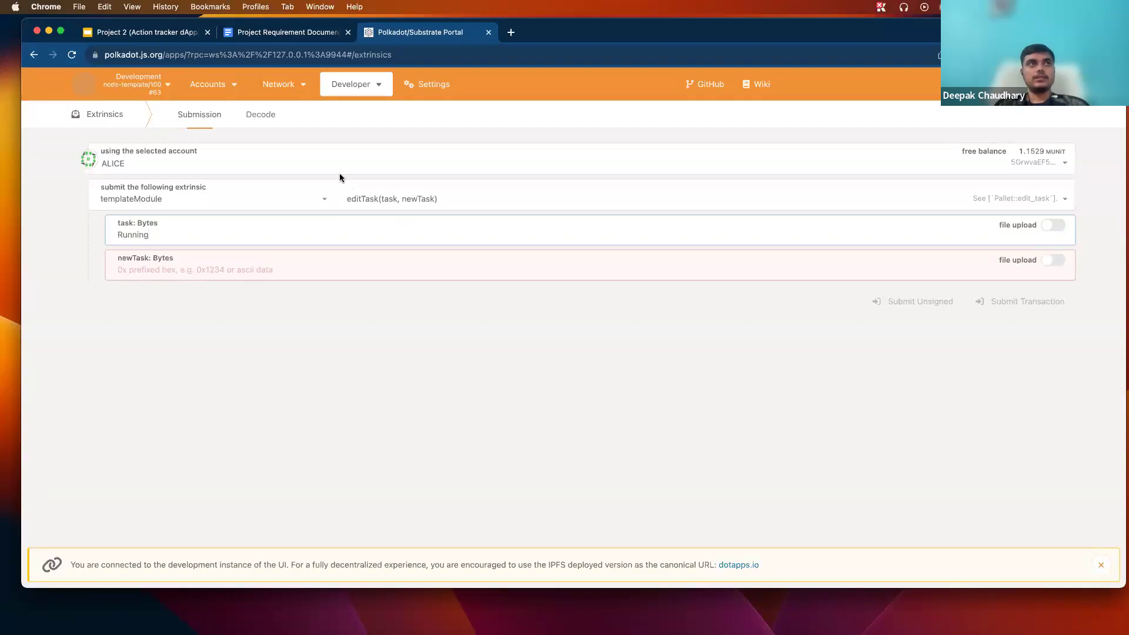
click(243, 268)
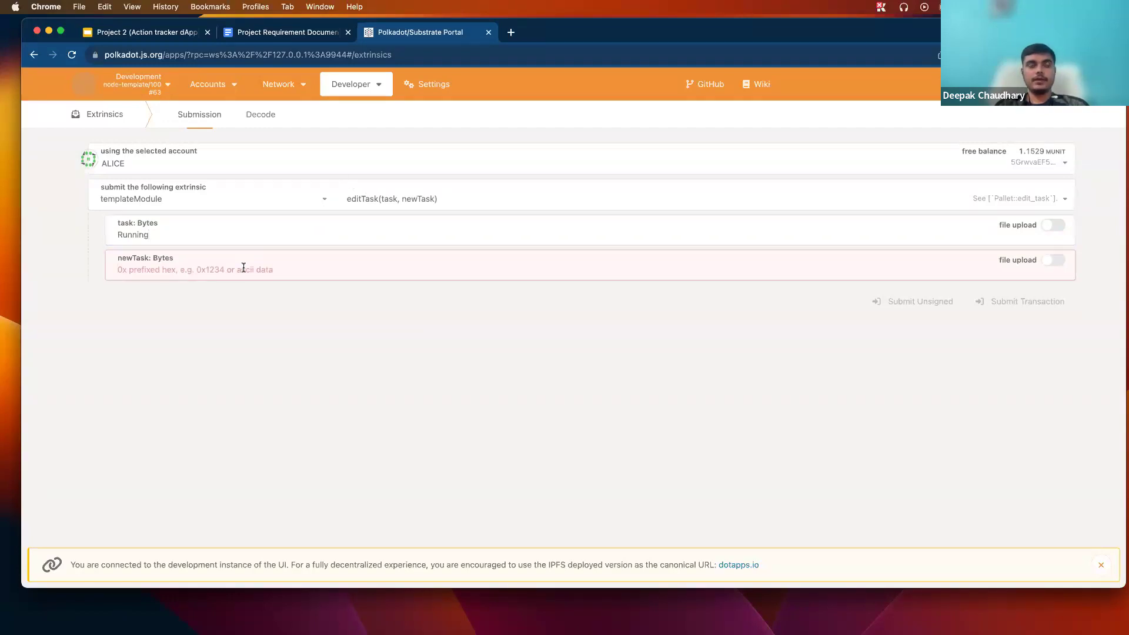
text(C)
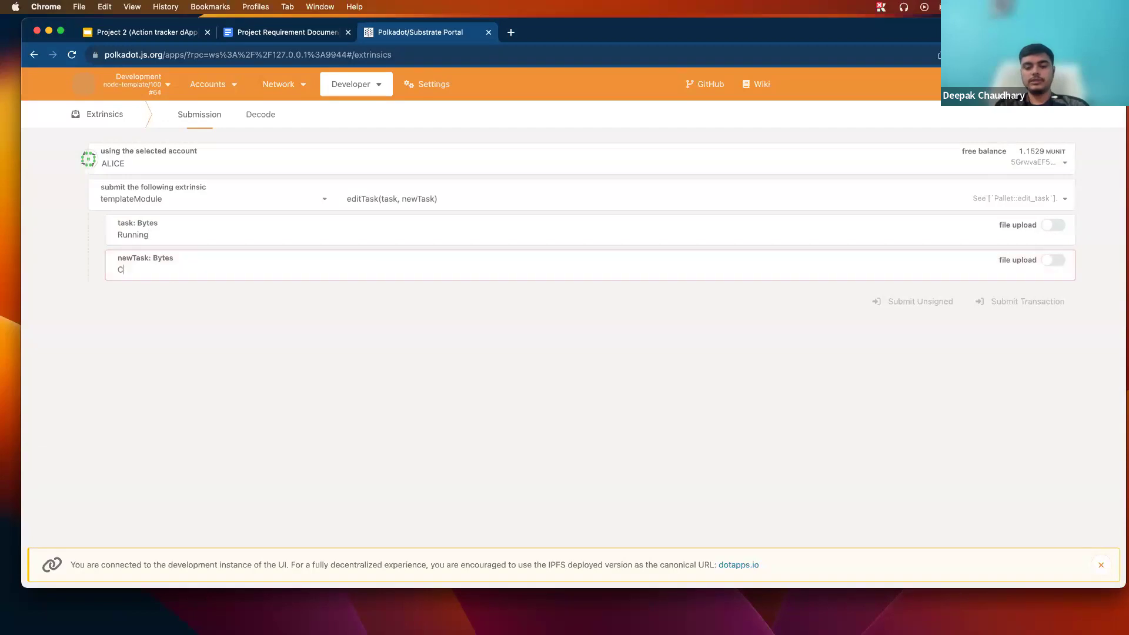
text(oding)
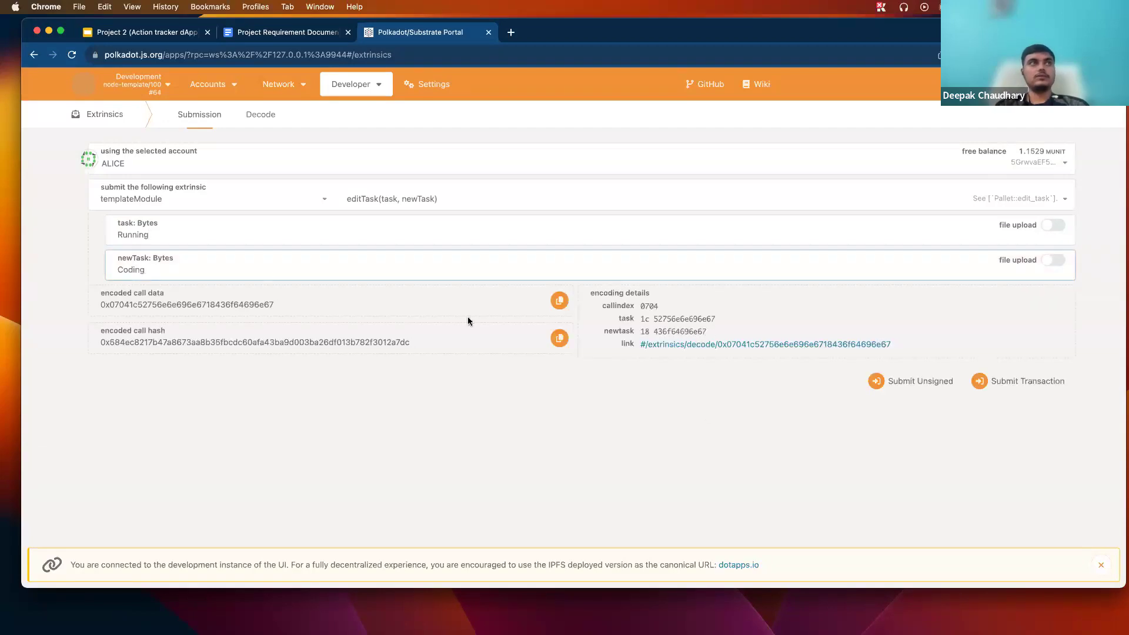
click(993, 381)
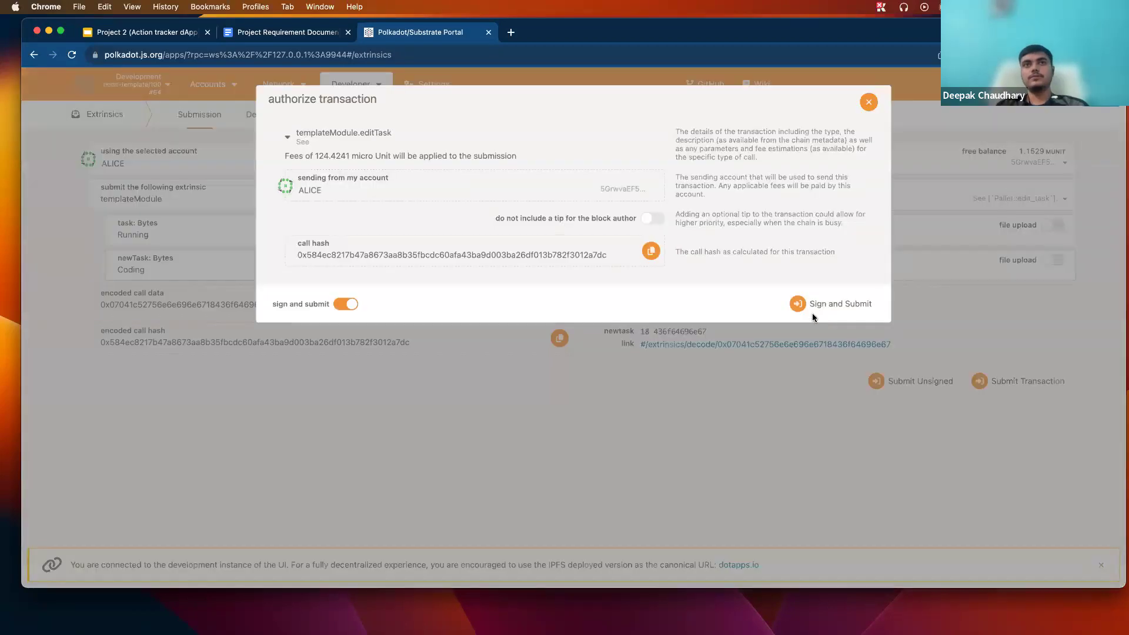
click(815, 306)
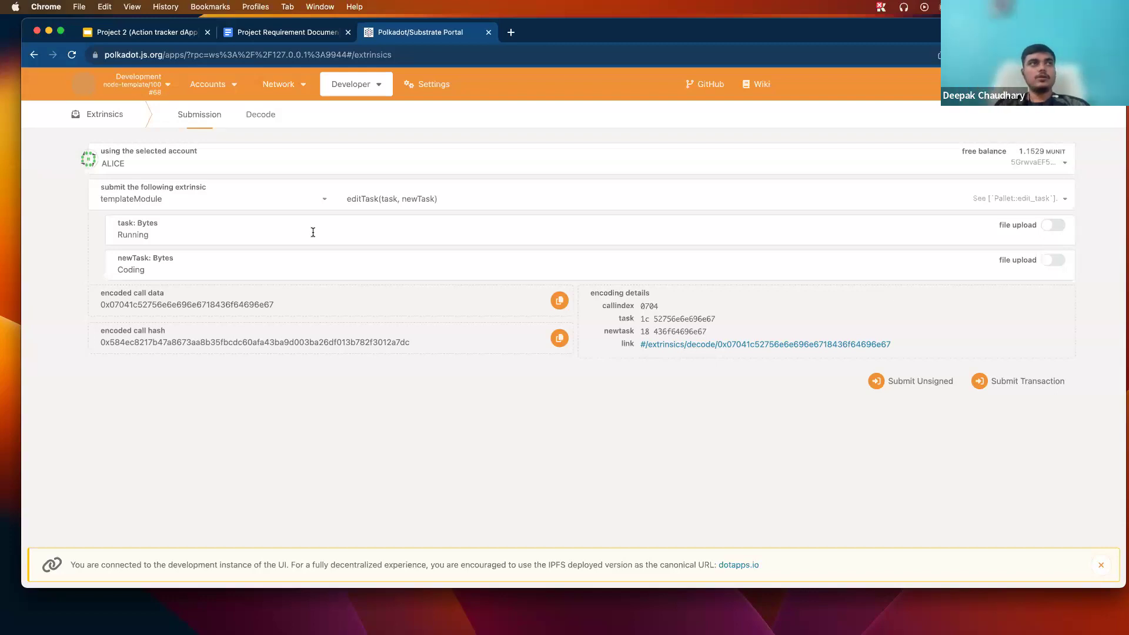
Step: Switch the submitting account to BOB, set the task being edited to Testing, and sign and submit the transaction
click(288, 165)
scroll(222, 290, down, 2)
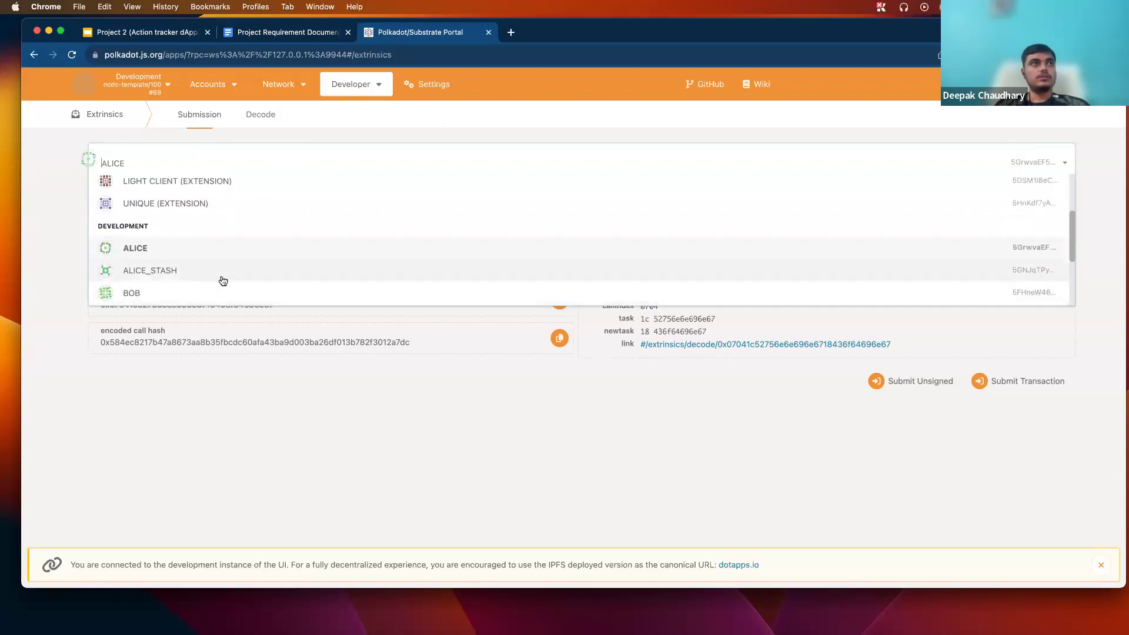
click(220, 285)
double_click(220, 232)
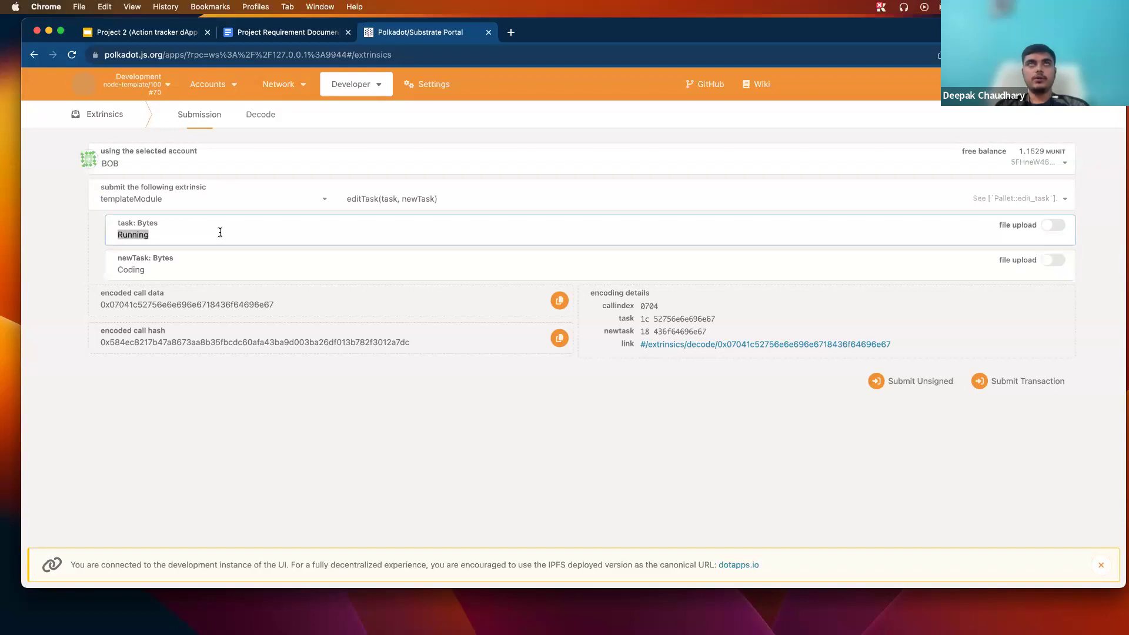
text(Testing)
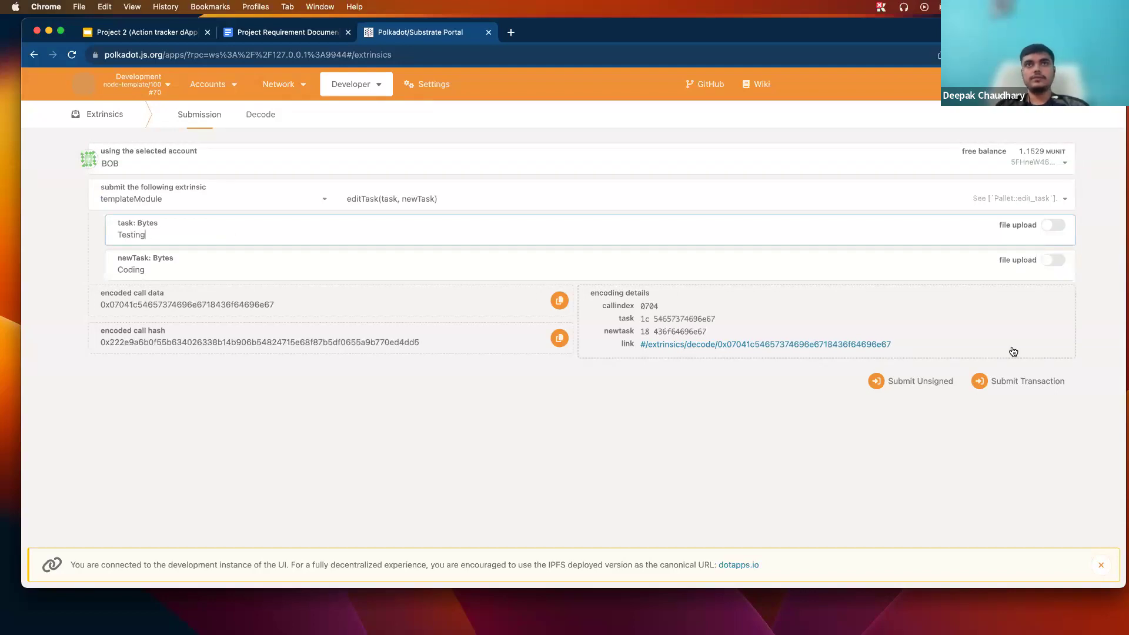
click(1020, 381)
click(645, 416)
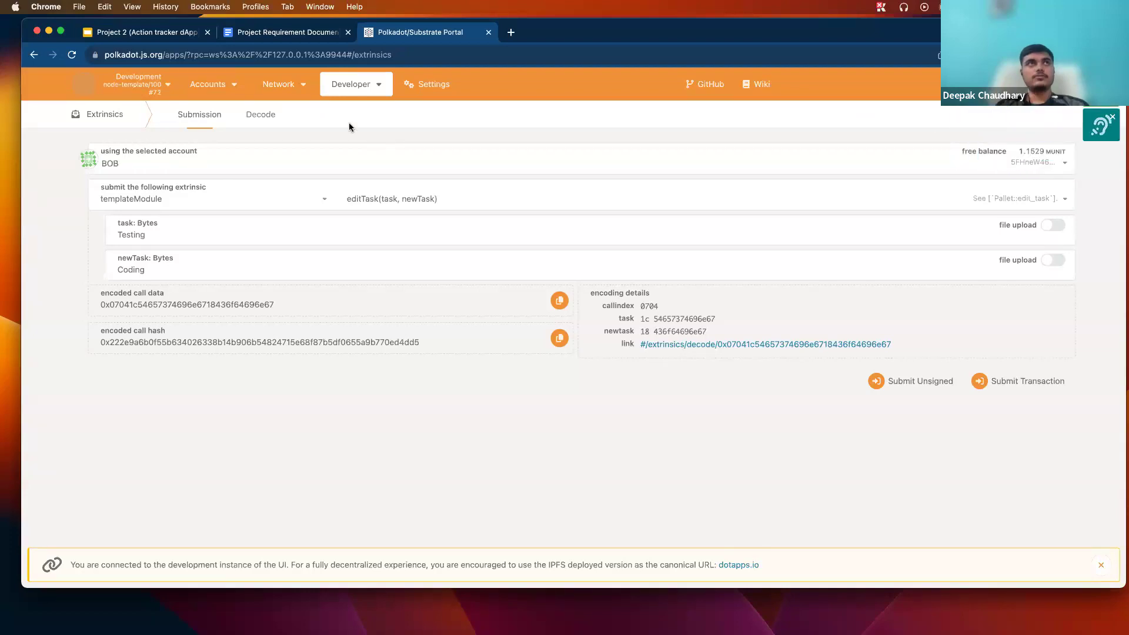
Step: Examine the task recorded in the templateModule.Edit event in the network explorer
mouse_move(276, 84)
click(281, 107)
click(603, 219)
double_click(634, 252)
Step: Query the templateModule tasks(AccountId32) chain state for all accounts by excluding the account option, and check the returned accounts
mouse_move(365, 86)
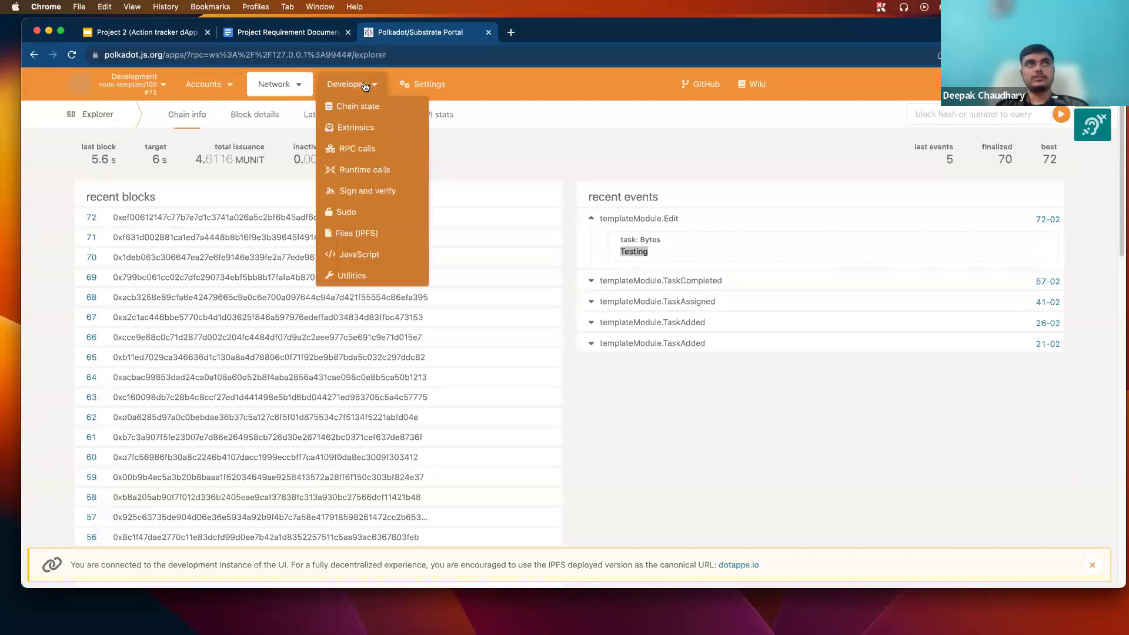
click(358, 106)
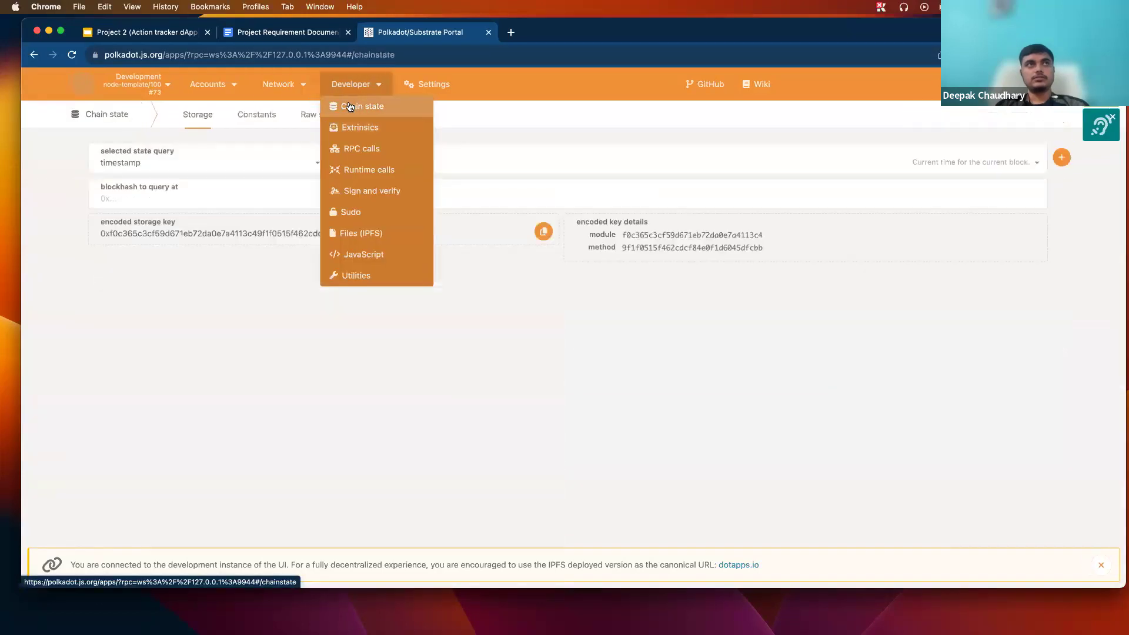
click(217, 163)
click(212, 274)
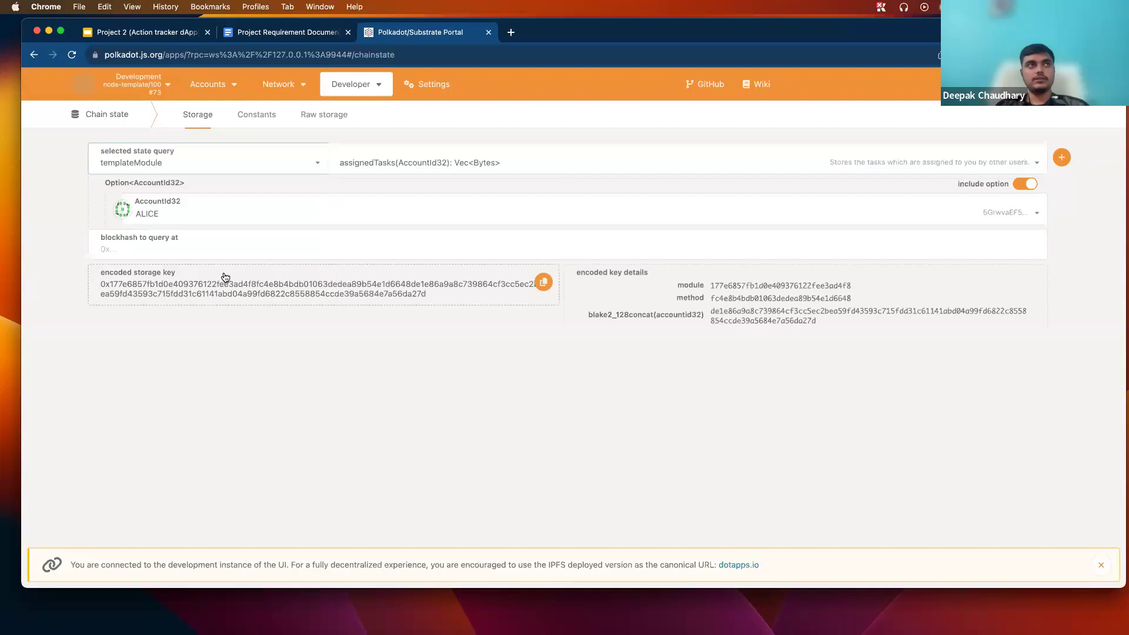
click(405, 165)
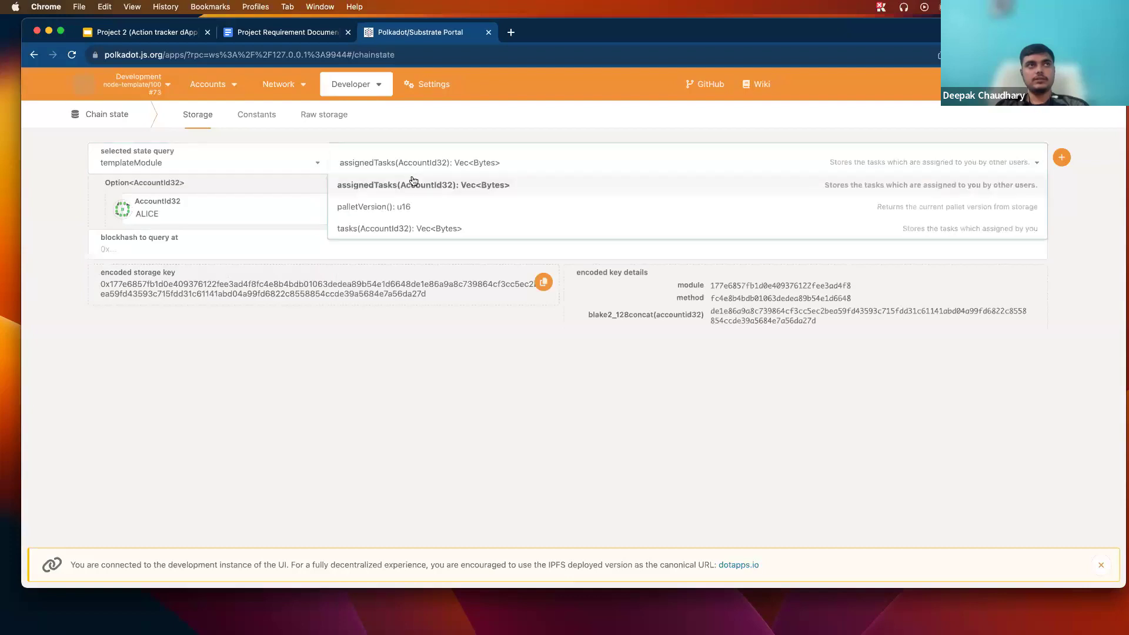
click(439, 227)
click(1026, 185)
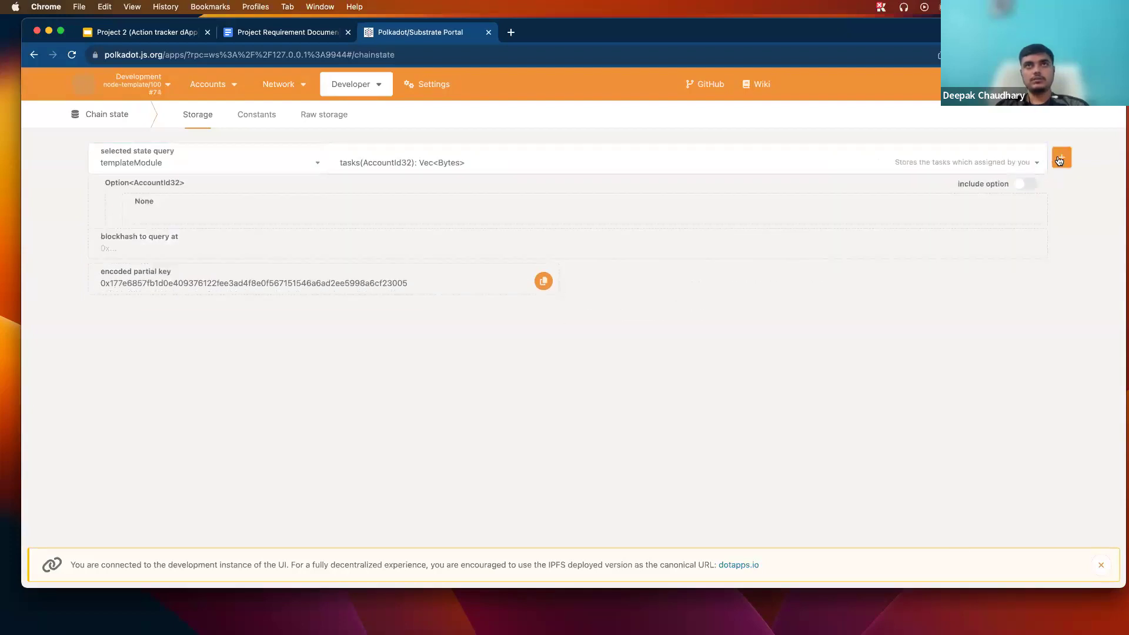
click(1061, 157)
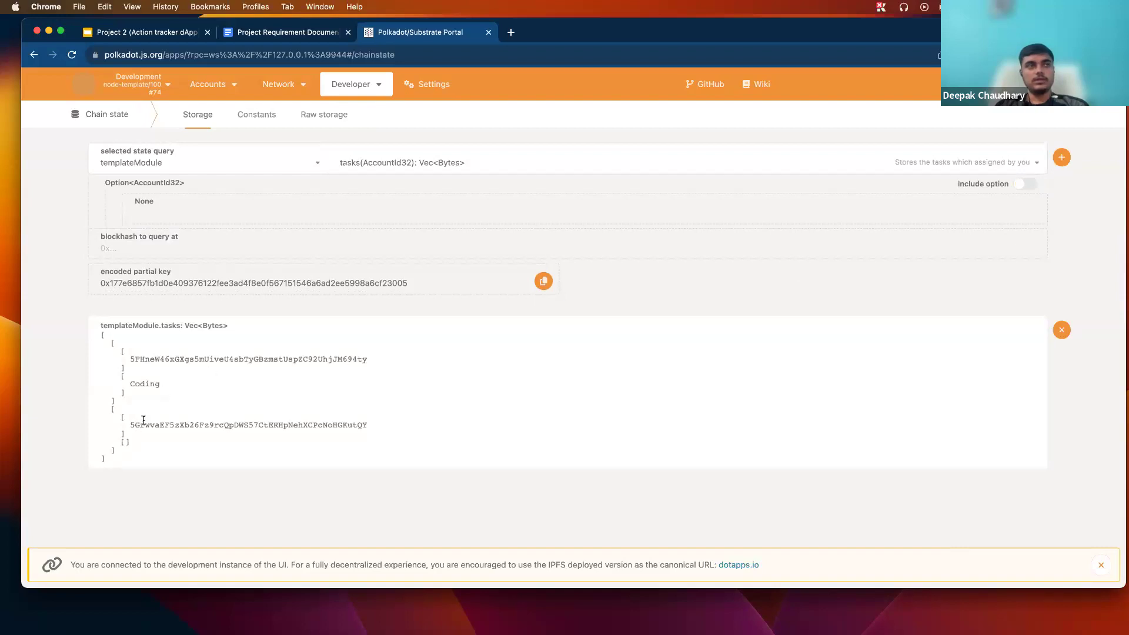
double_click(168, 357)
click(132, 361)
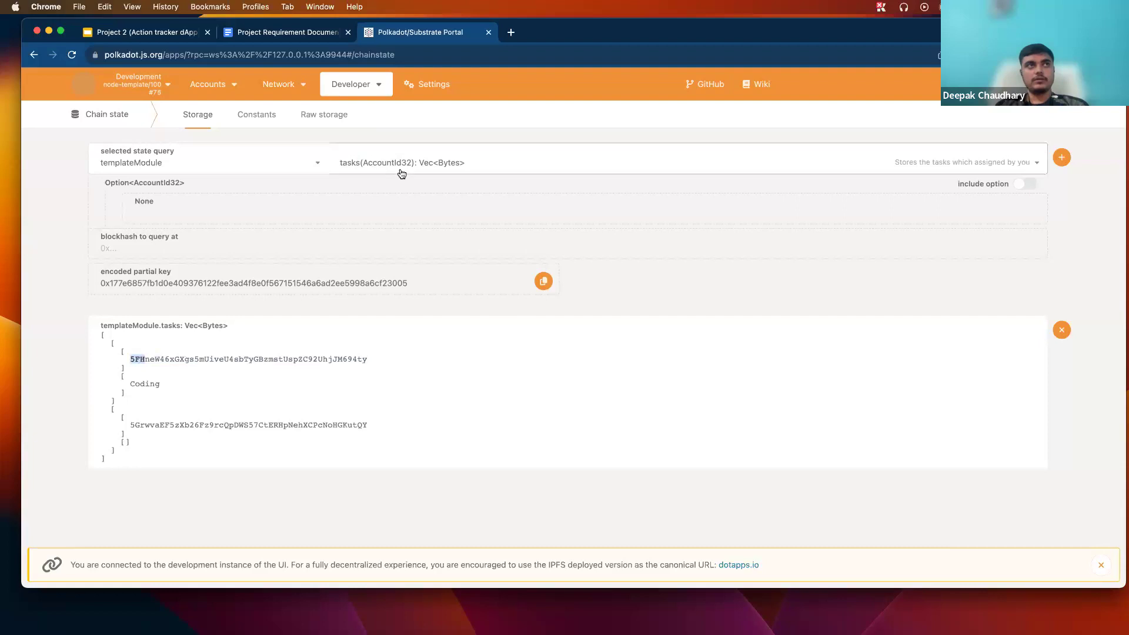
Step: Include the account option again and query the tasks(AccountId32) chain state for BOB to check the edited task
click(1020, 188)
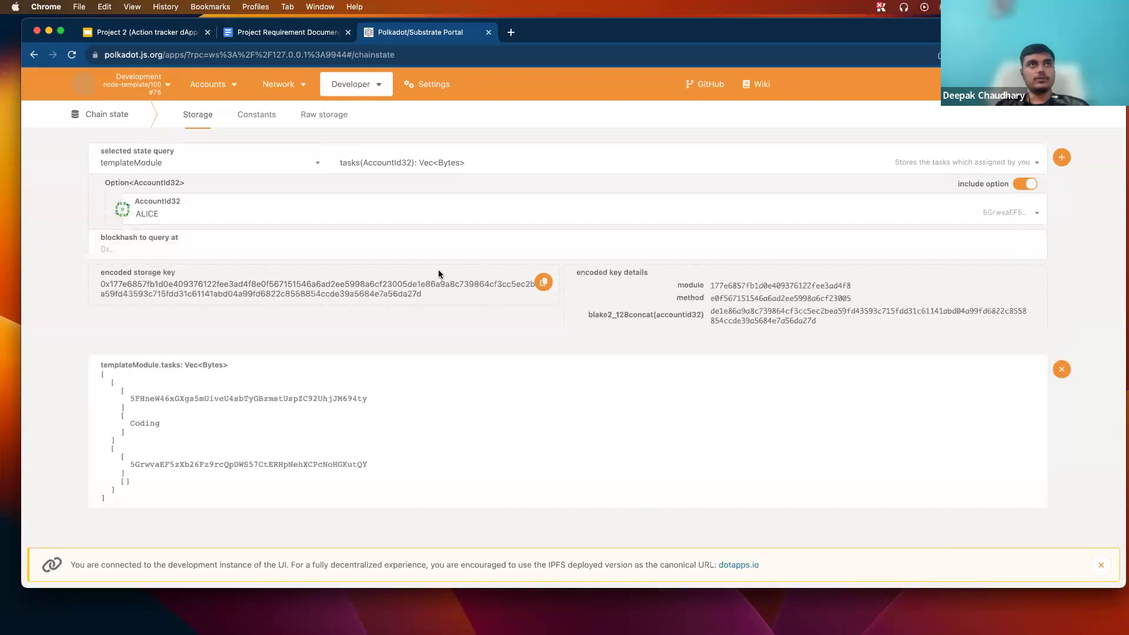
click(377, 212)
scroll(316, 329, down, 3)
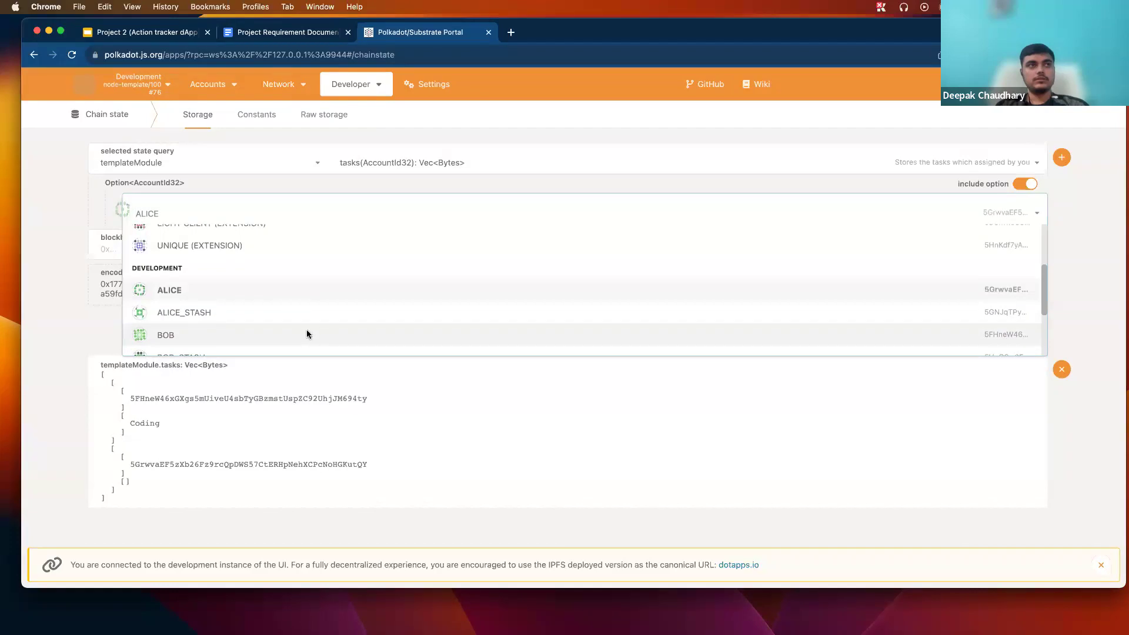
click(307, 334)
click(1061, 157)
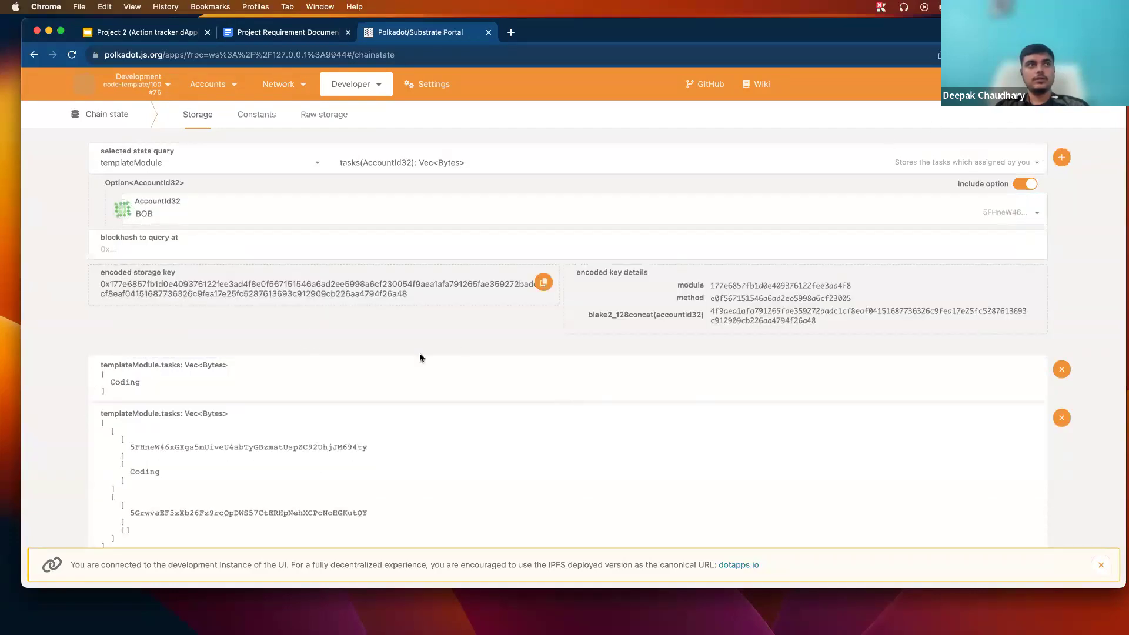
double_click(129, 383)
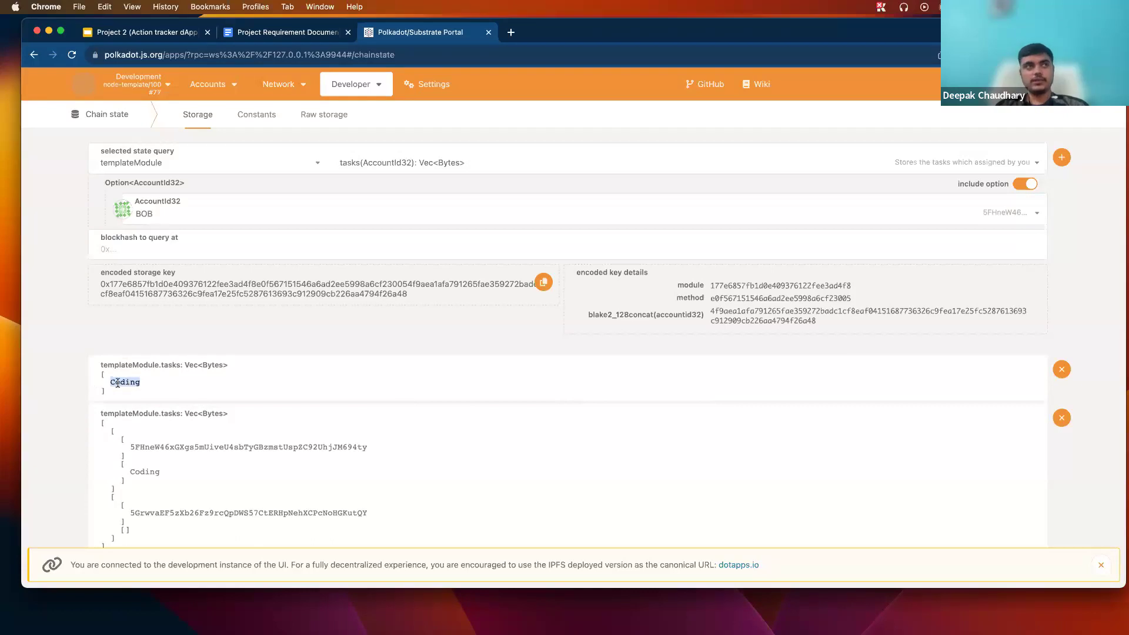
Step: Set up a templateModule markAsComplete(task) extrinsic submitted from BOB
mouse_move(359, 88)
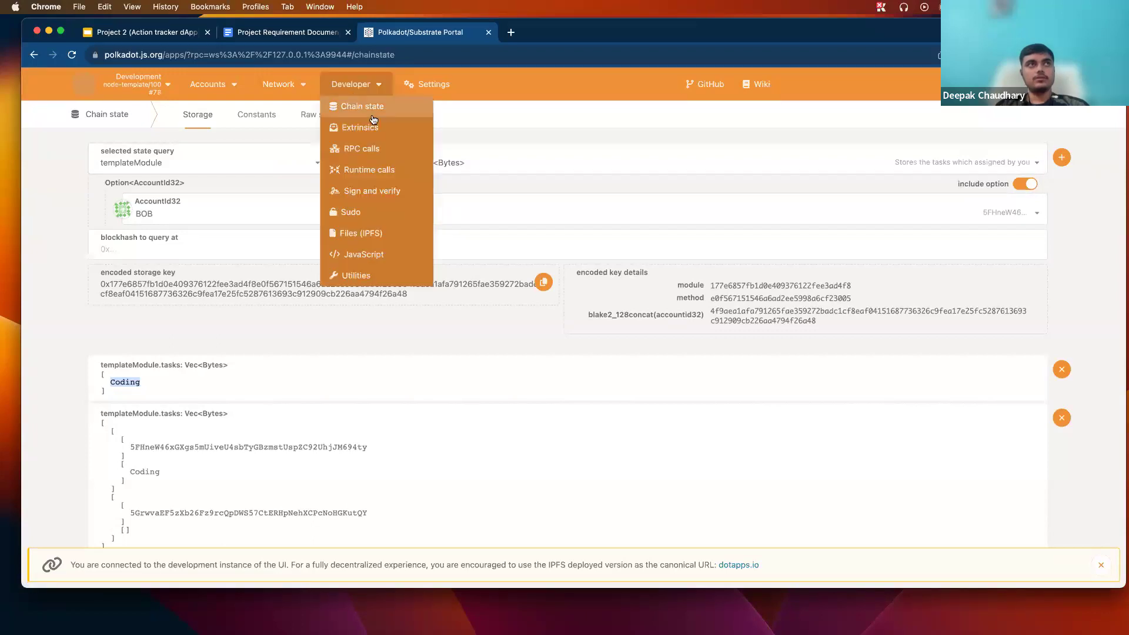
click(374, 126)
click(244, 201)
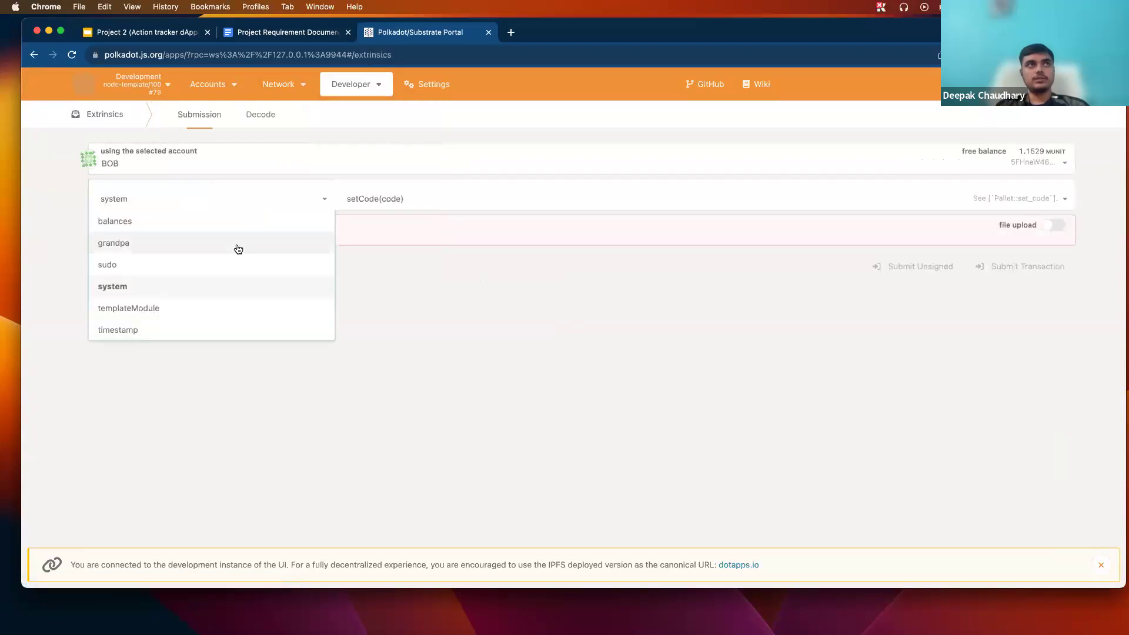
click(218, 303)
click(401, 206)
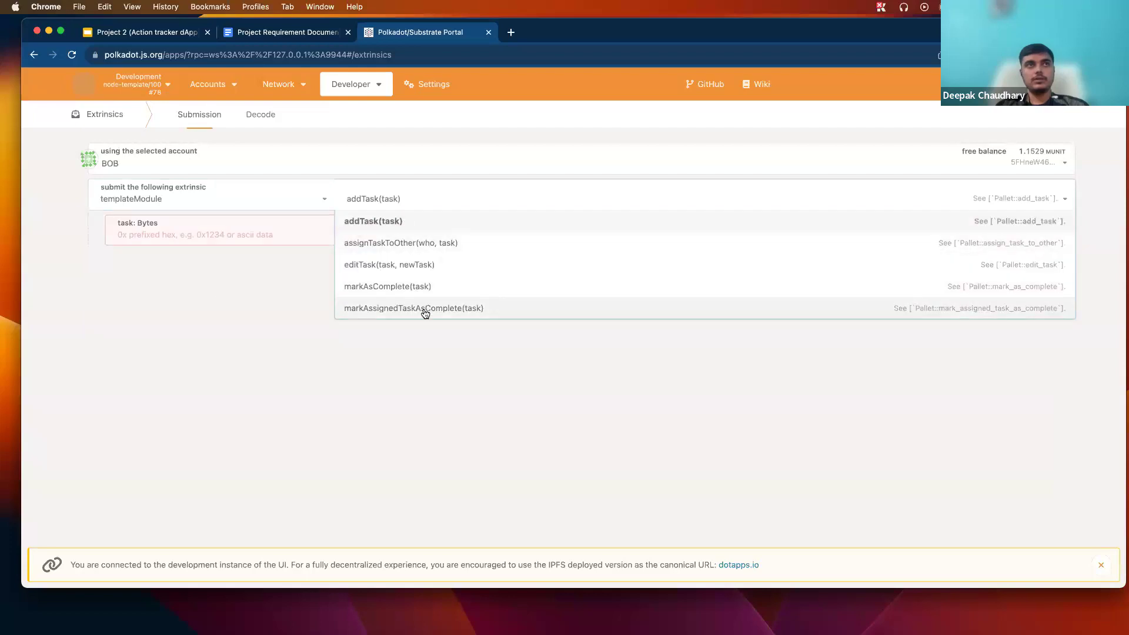
click(439, 287)
Step: Try to mark the task Testing as complete by signing and submitting the transaction from BOB, and dismiss the notifications
click(352, 237)
key(Down)
key(Down)
key(Down)
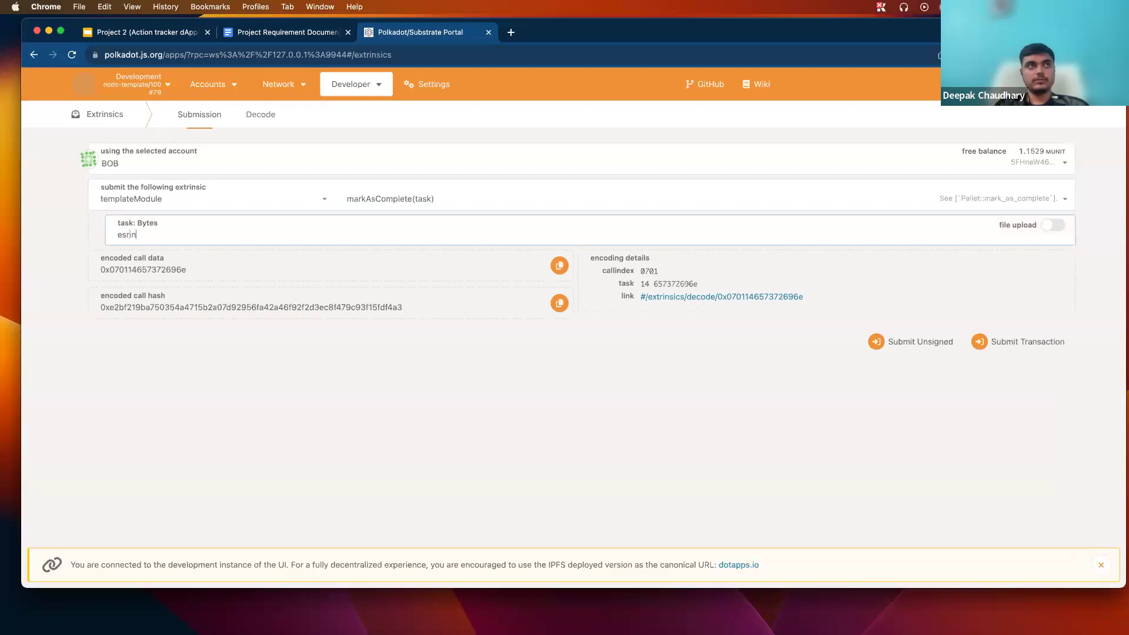
key(Escape)
text(Testing)
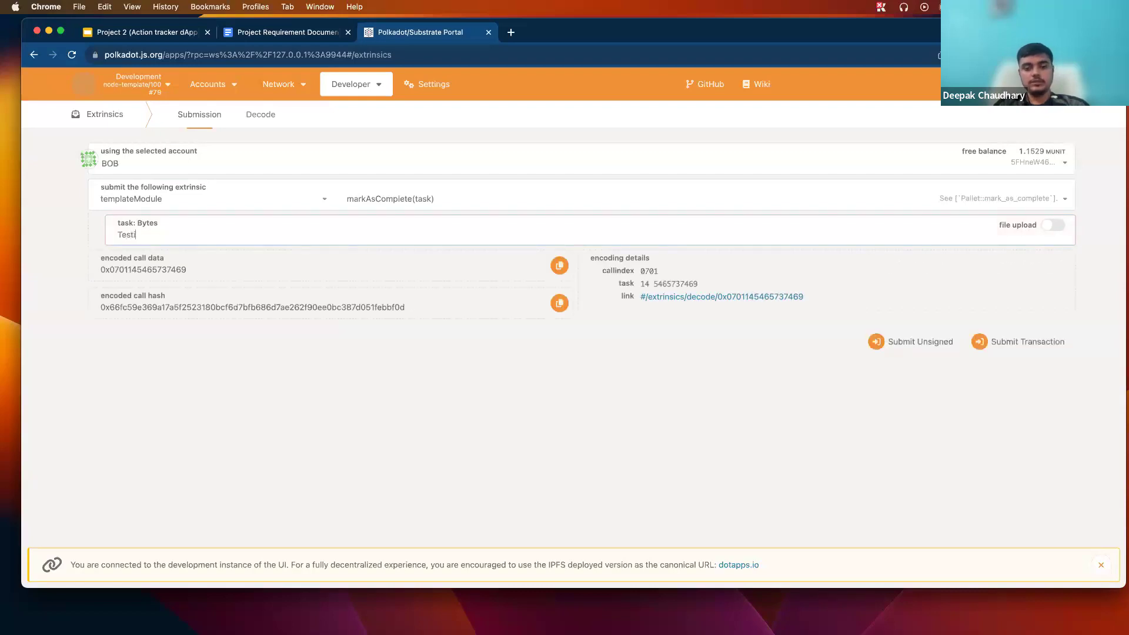
click(1013, 340)
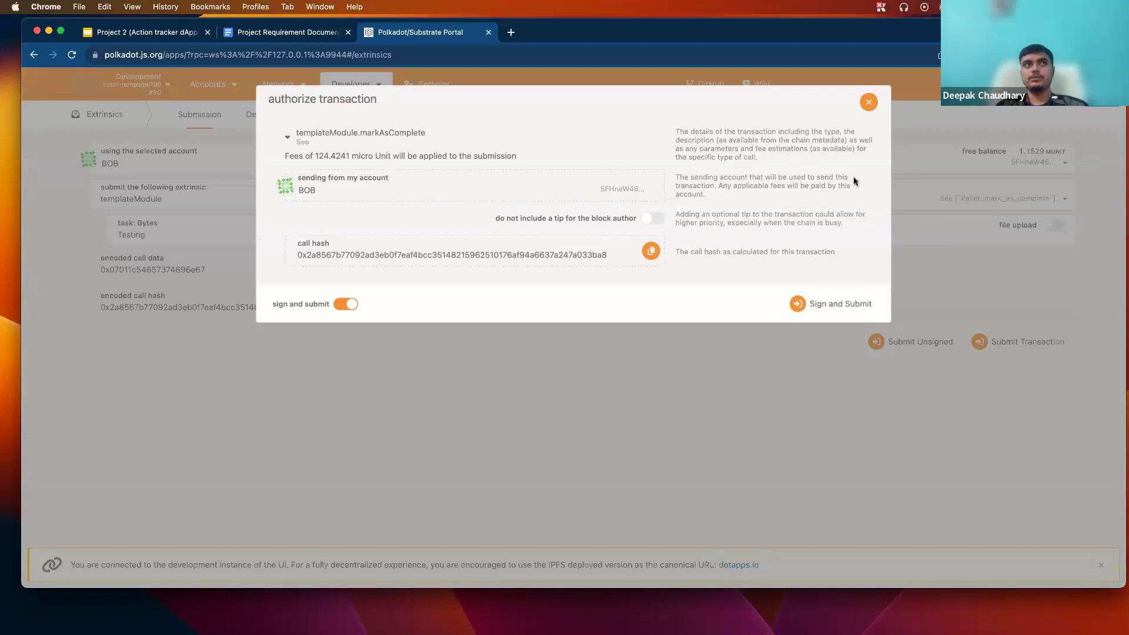
click(829, 307)
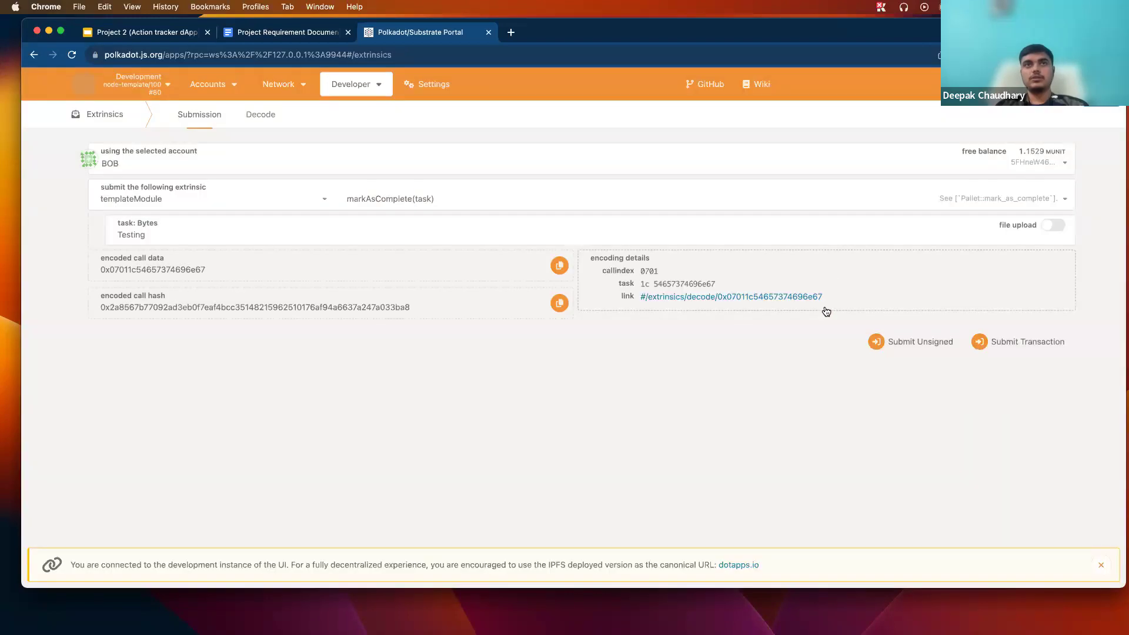
double_click(1071, 127)
Step: Set the task to mark complete to Coding and sign and submit the transaction from BOB
double_click(239, 233)
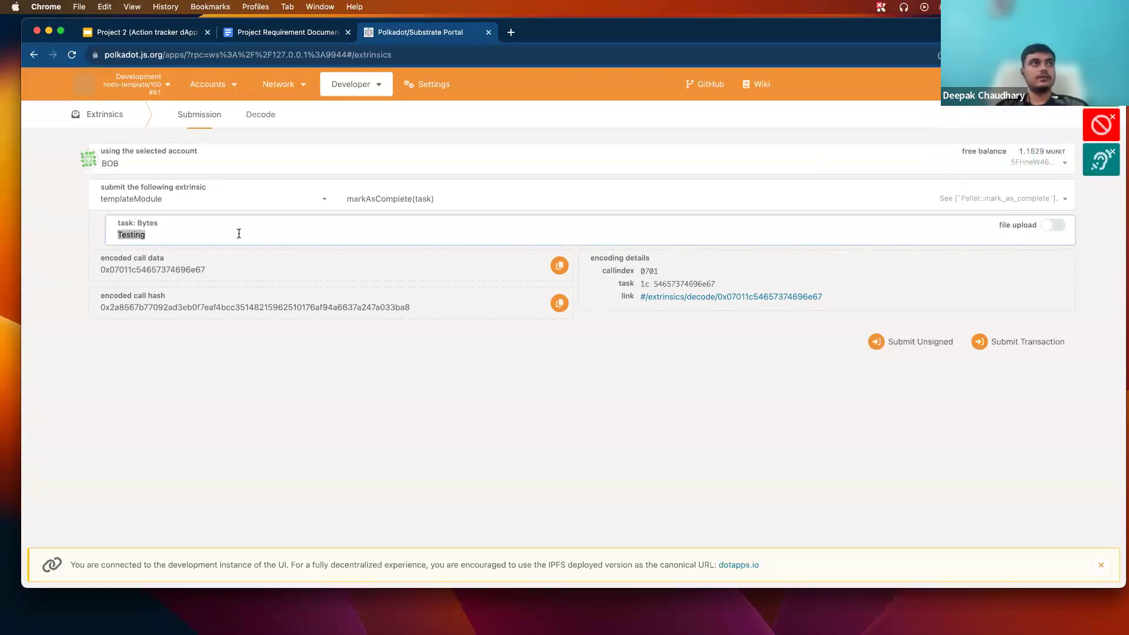
text(Coding)
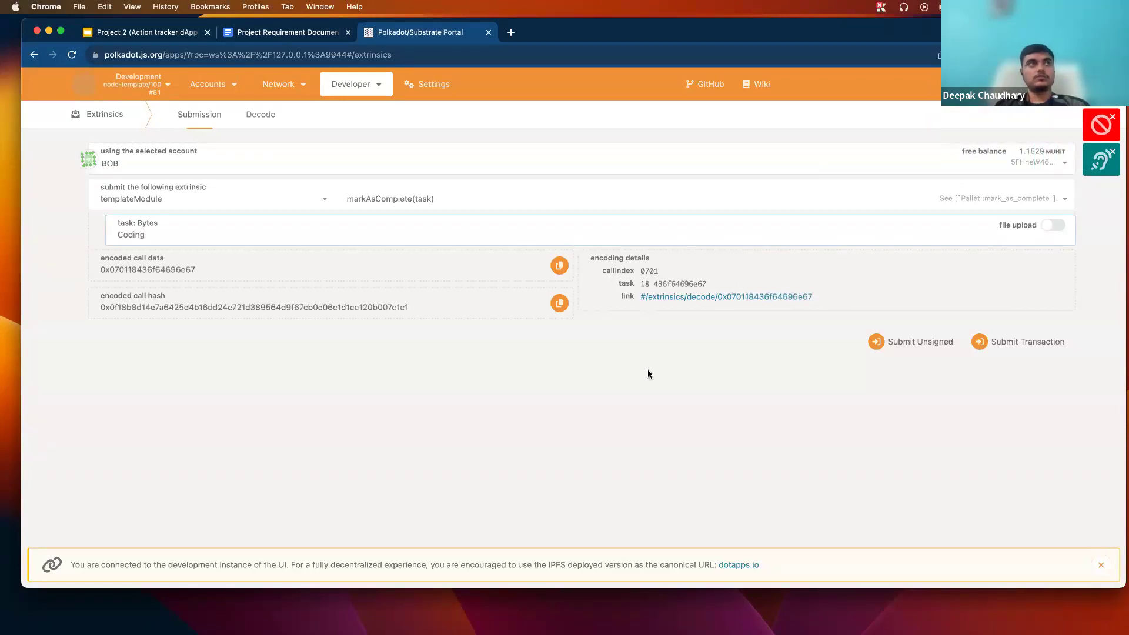
click(1000, 341)
click(827, 305)
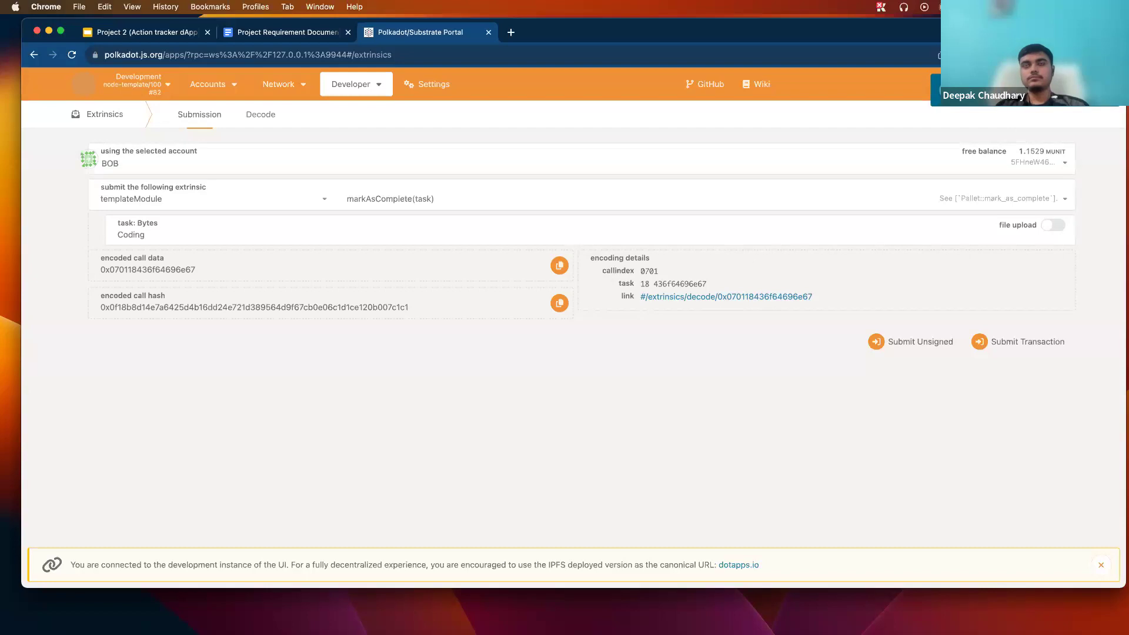
Step: Open the network explorer and expand the latest templateModule.TaskCompleted event to check the completed task
mouse_move(278, 84)
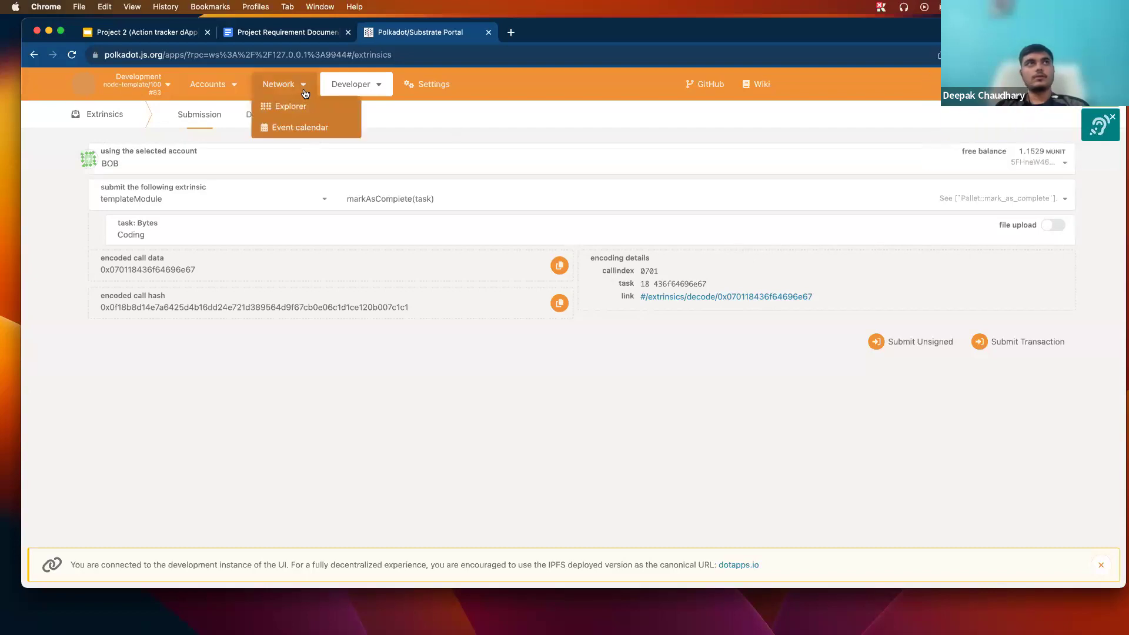
click(286, 106)
click(656, 222)
Step: Query the templateModule assignedTasks(AccountId32) chain state for all accounts by excluding the account option
mouse_move(352, 84)
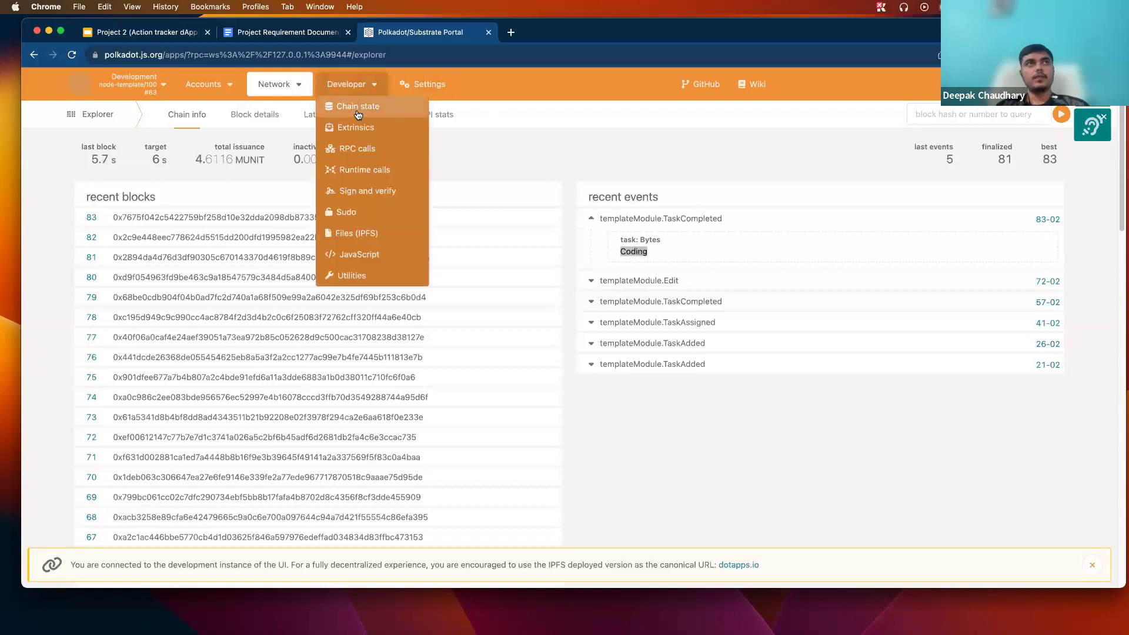
click(353, 106)
click(223, 171)
click(169, 267)
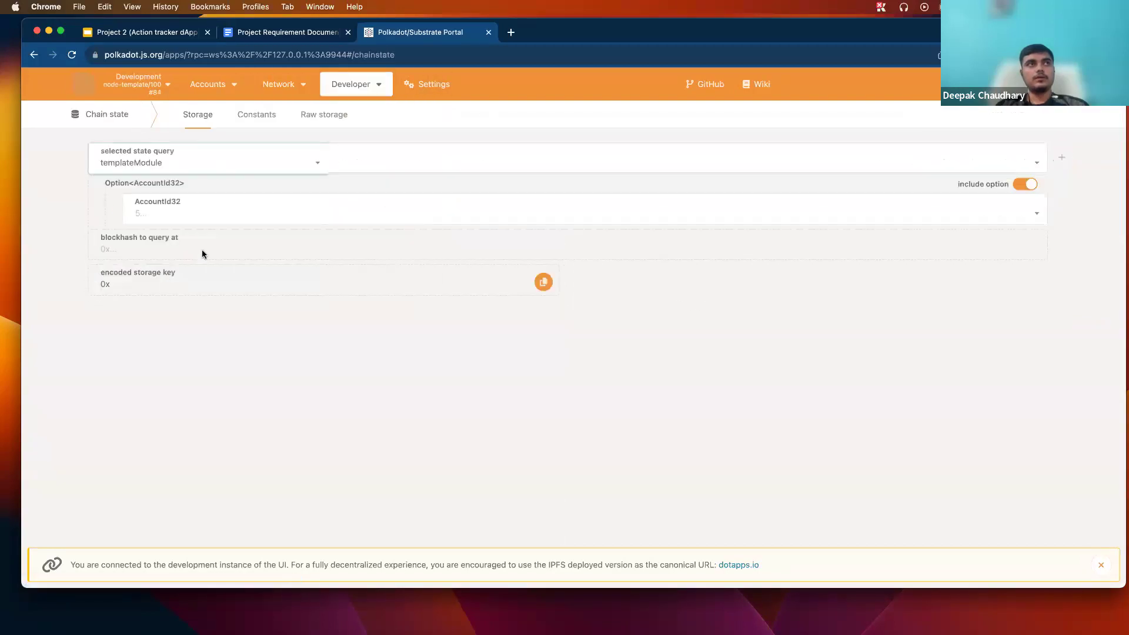
click(1026, 184)
click(1062, 159)
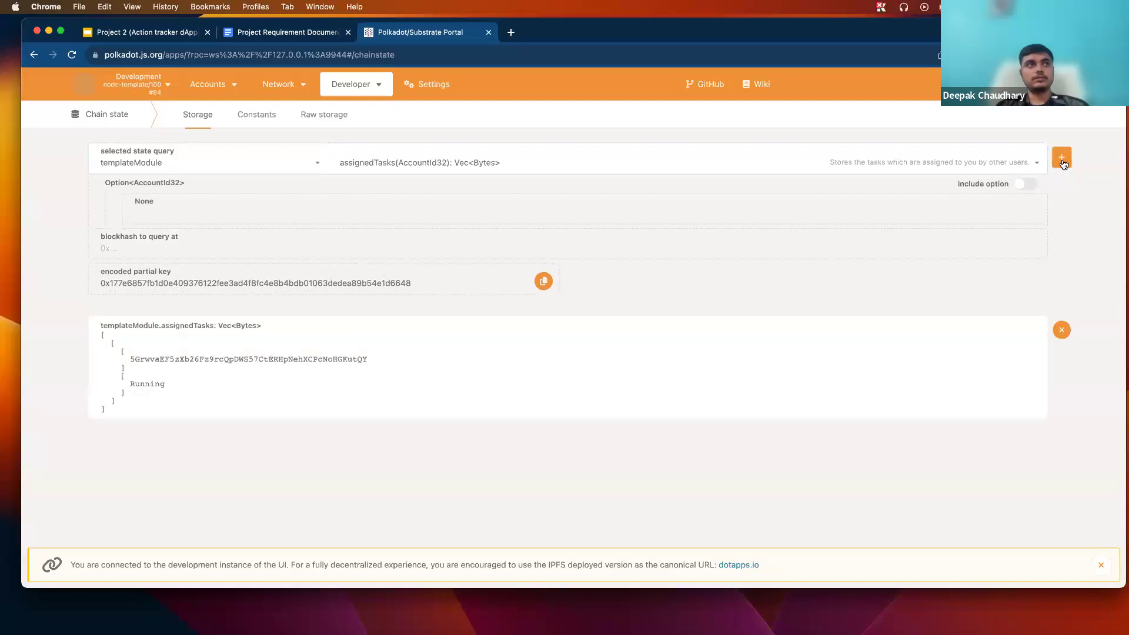
Step: Highlight the account address in the assignedTasks result and check the accounts list for its matching owner
double_click(201, 358)
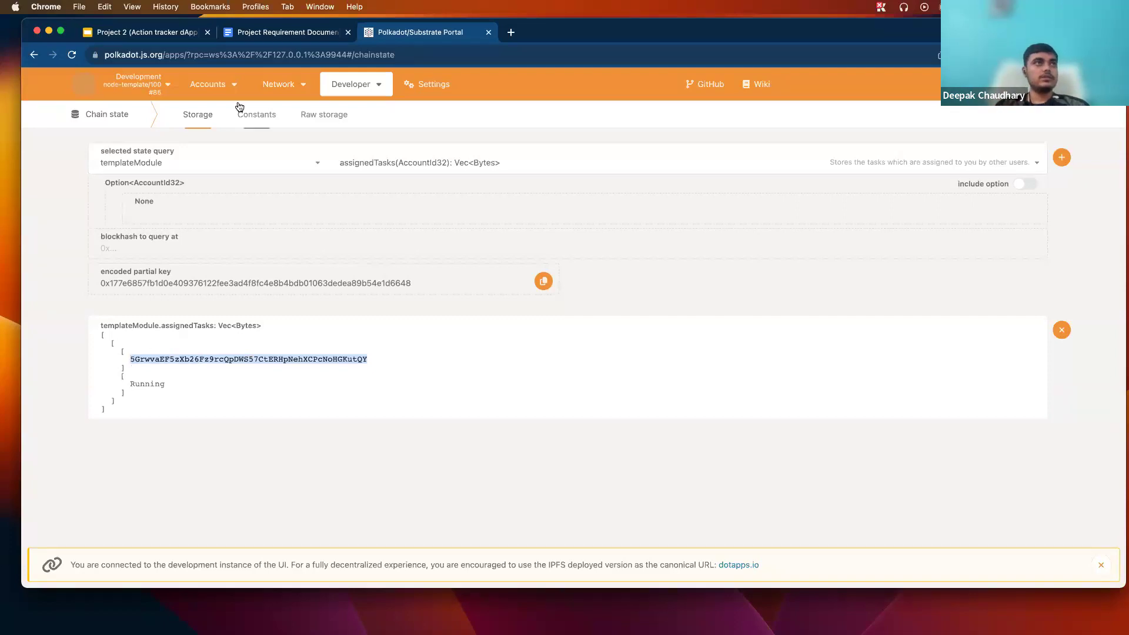
mouse_move(217, 84)
click(221, 107)
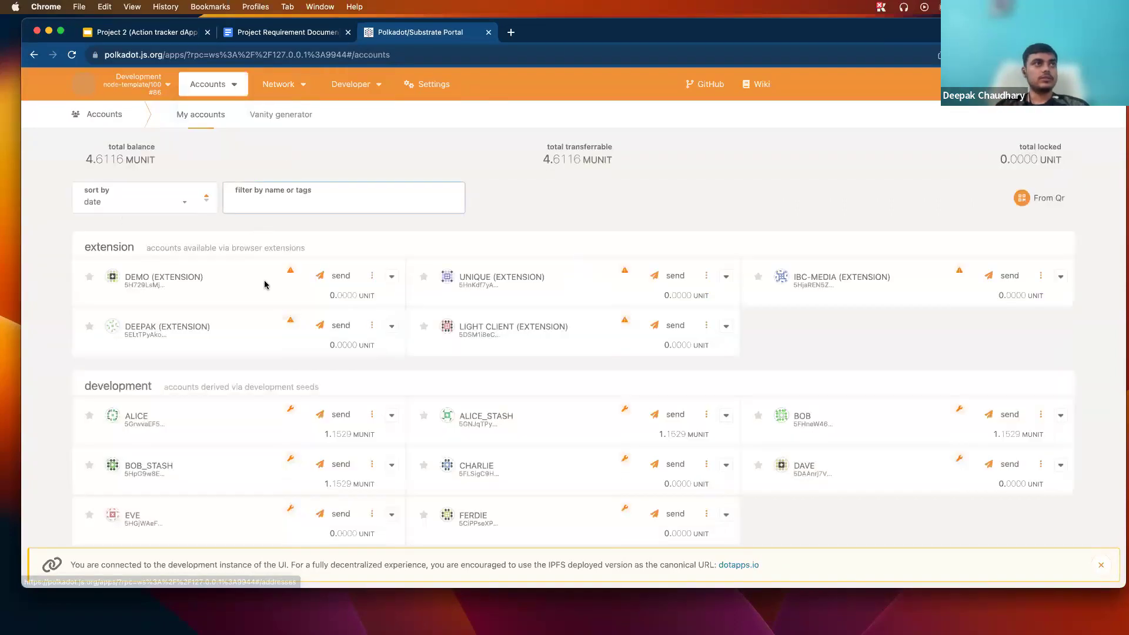
Step: Set up a templateModule markAssignedTaskAsComplete(task) extrinsic
mouse_move(365, 85)
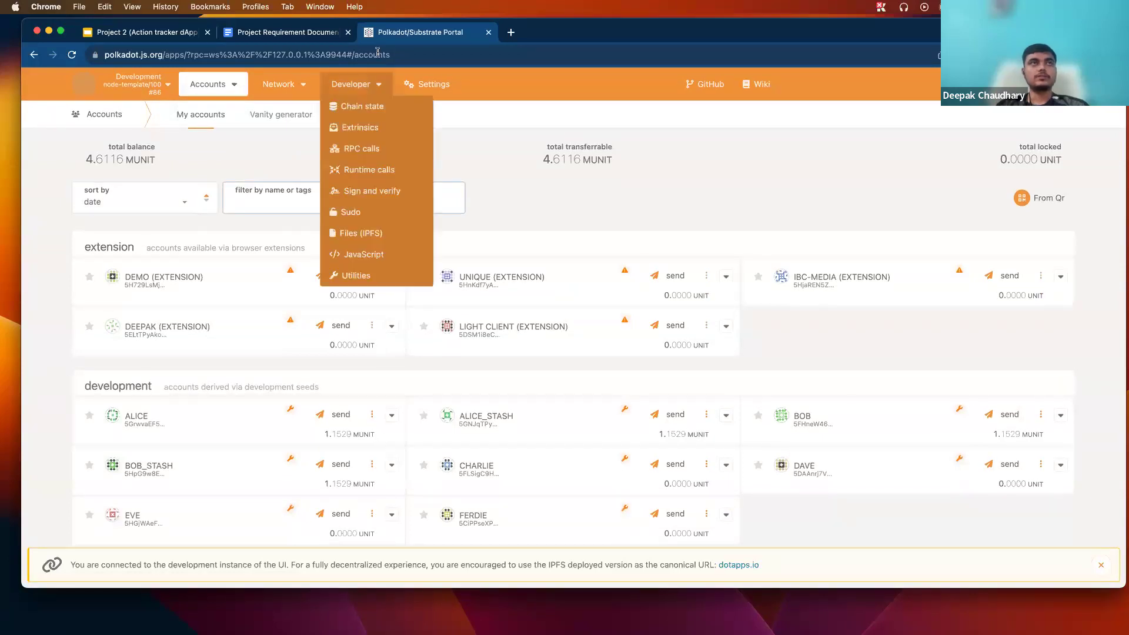
click(387, 126)
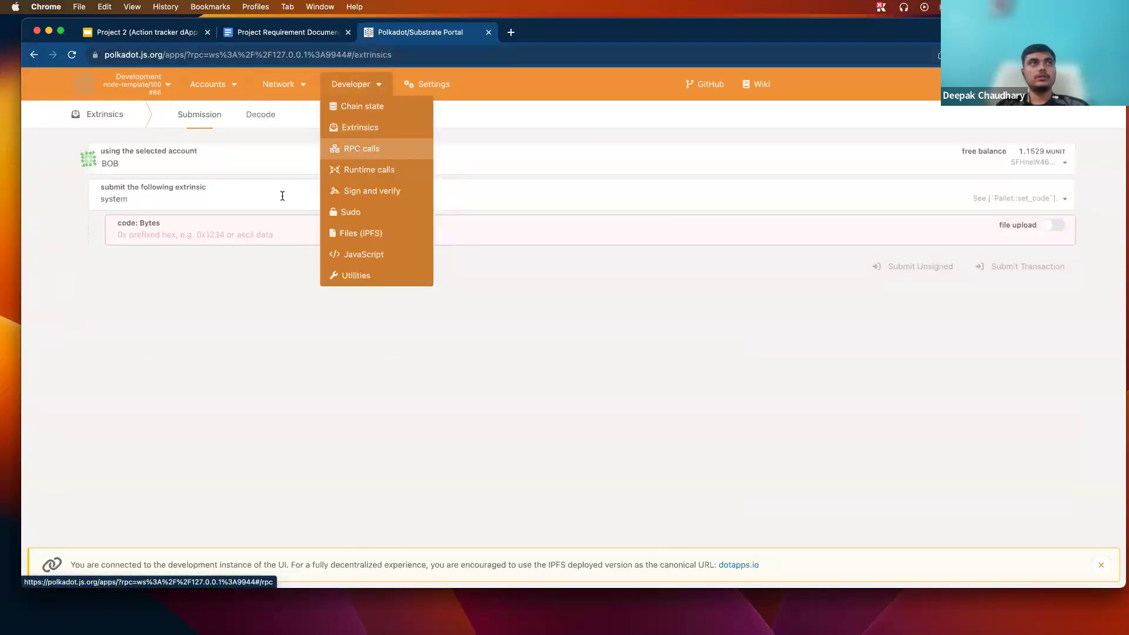
click(270, 204)
click(209, 306)
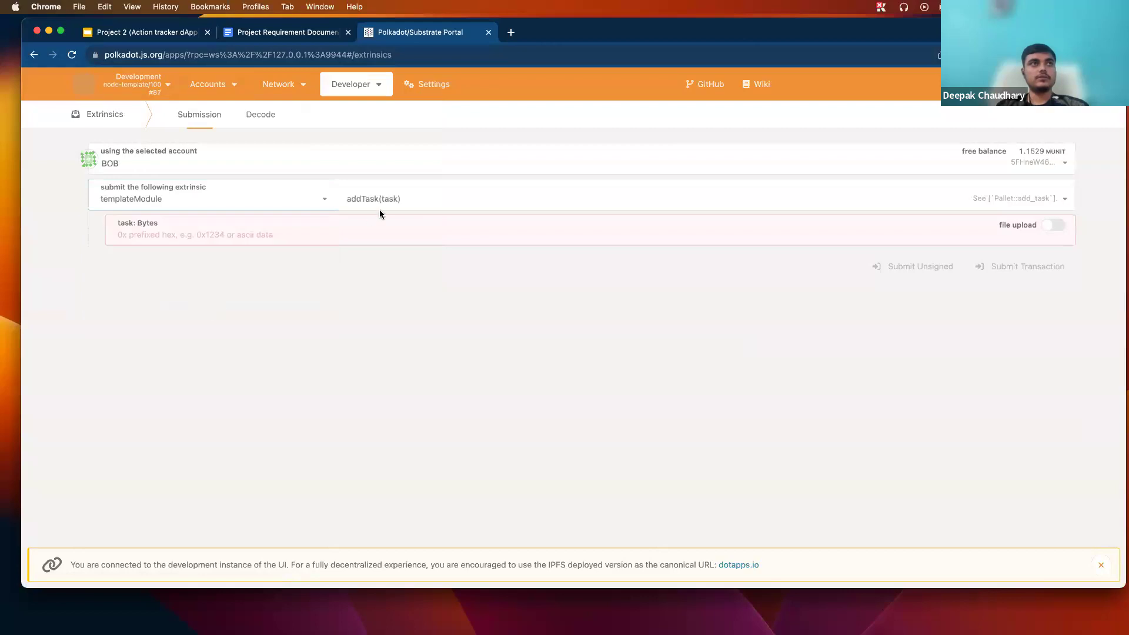
click(394, 198)
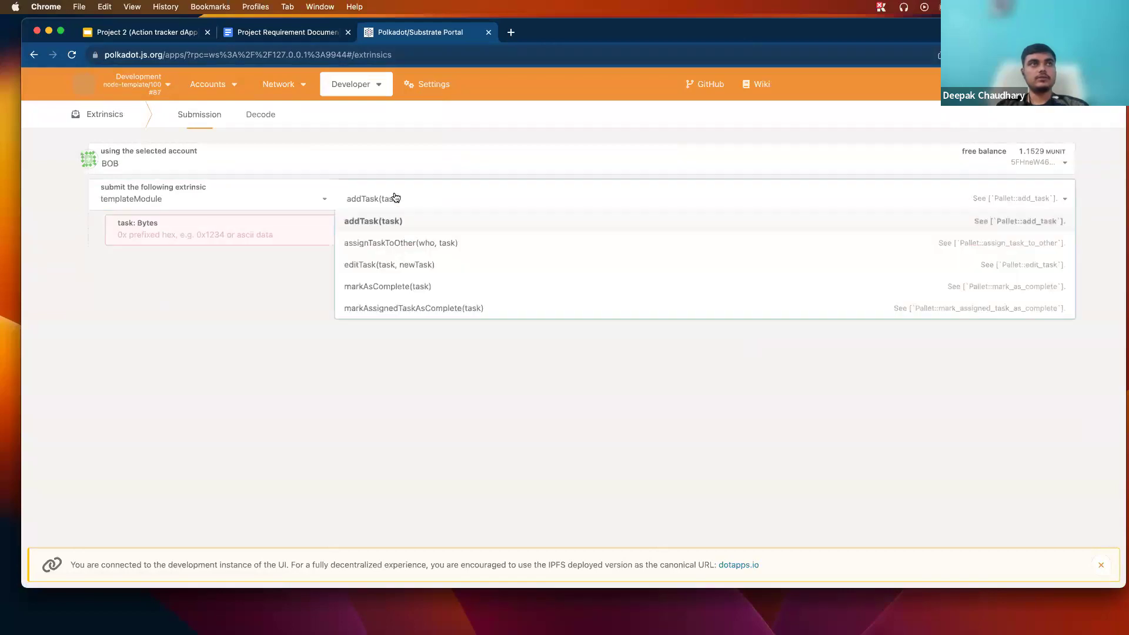
click(431, 309)
Step: Set the assigned task to Running, choose ALICE as the submitting account, and sign and submit the transaction
click(406, 235)
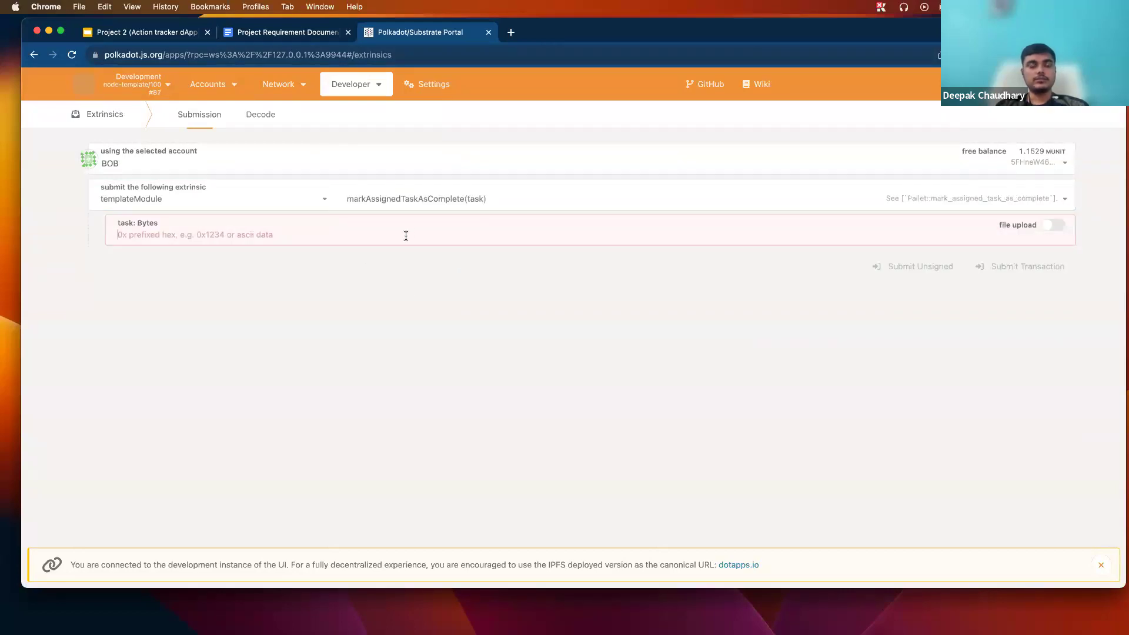
text(Ru)
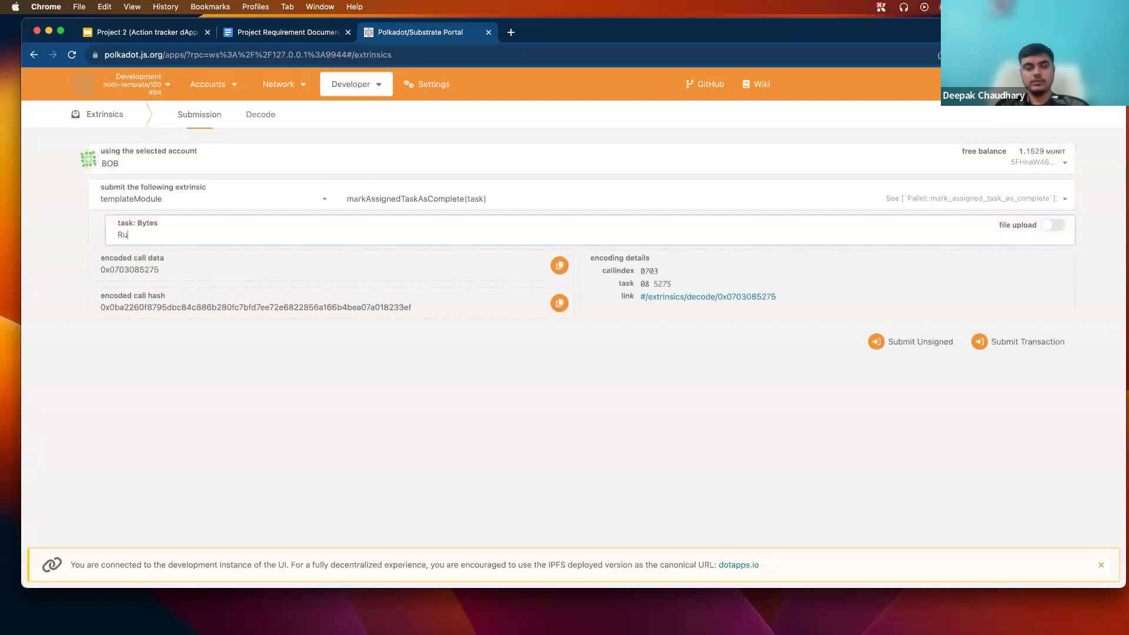
text(nning)
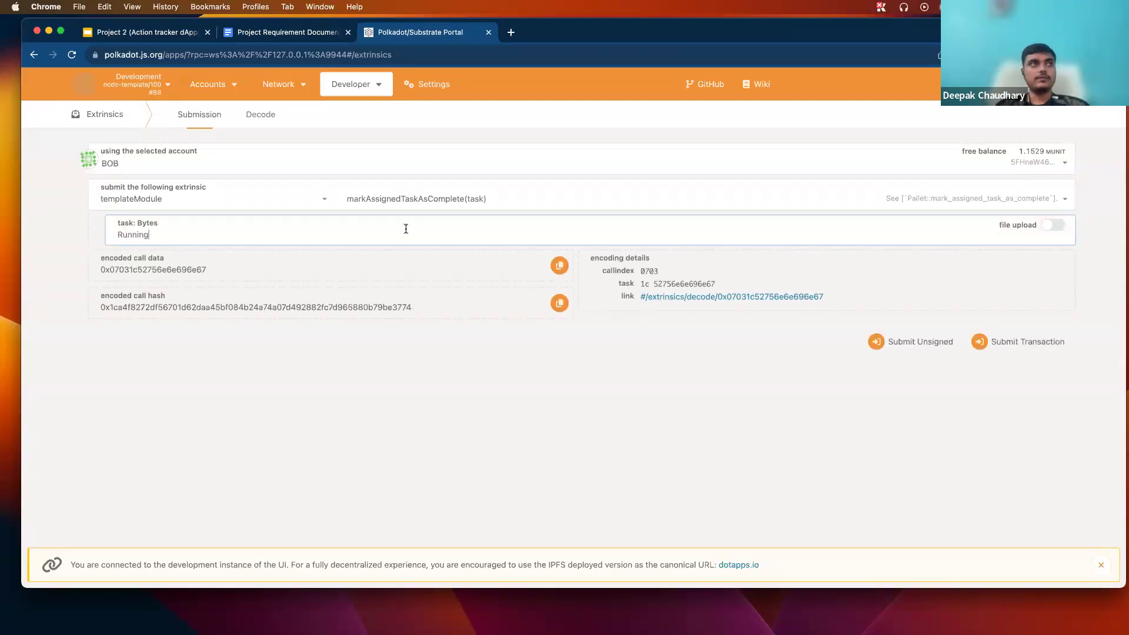
click(443, 168)
click(280, 252)
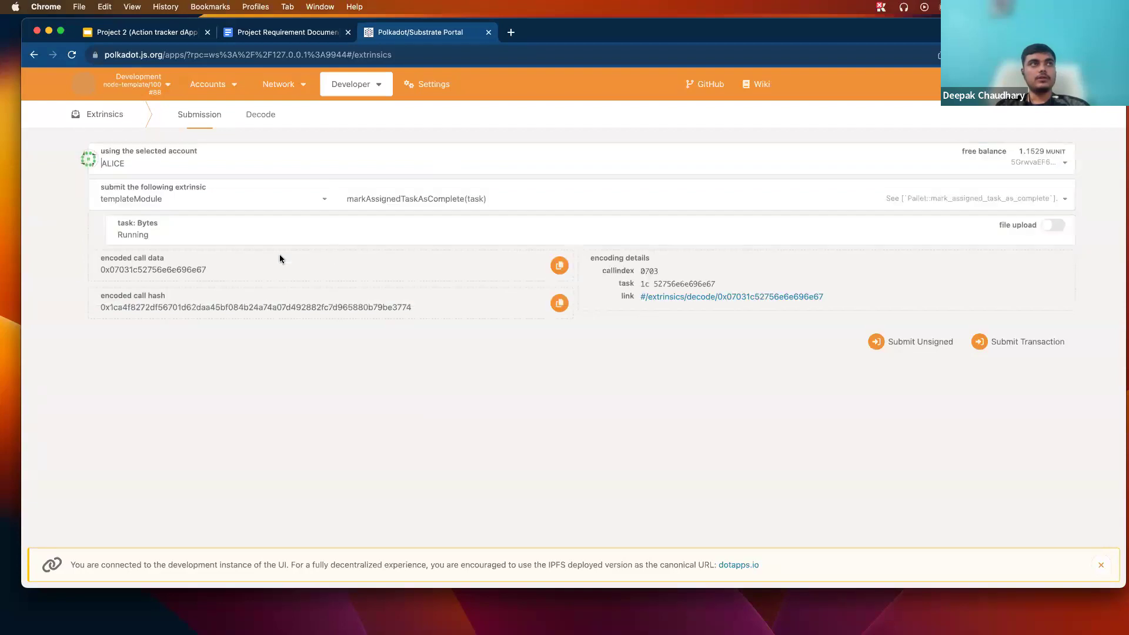
click(1025, 343)
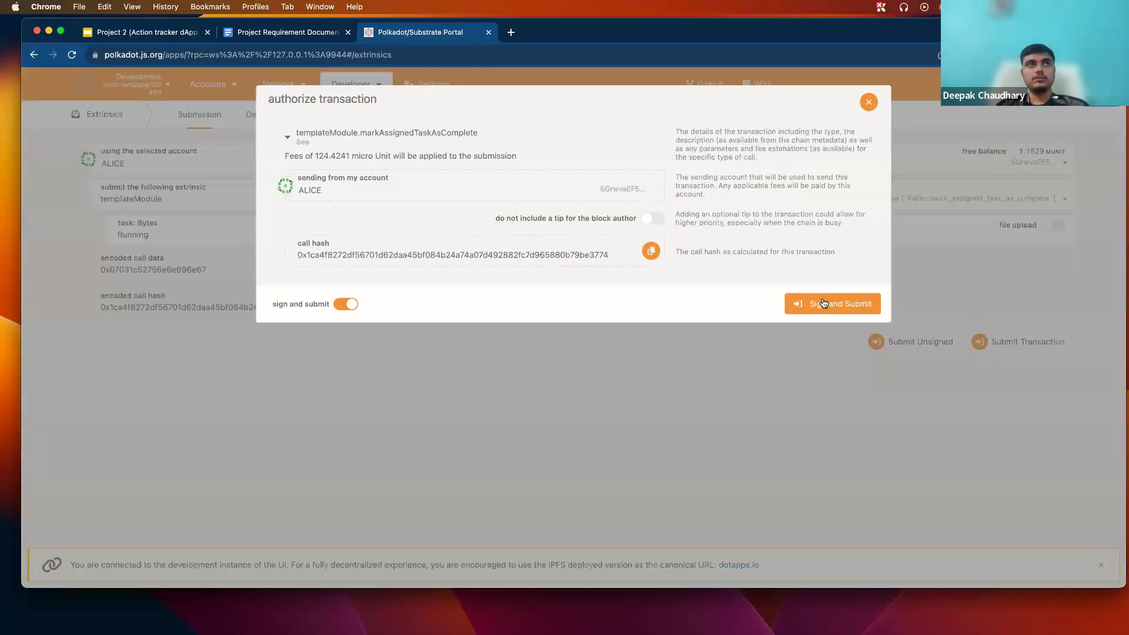
click(835, 302)
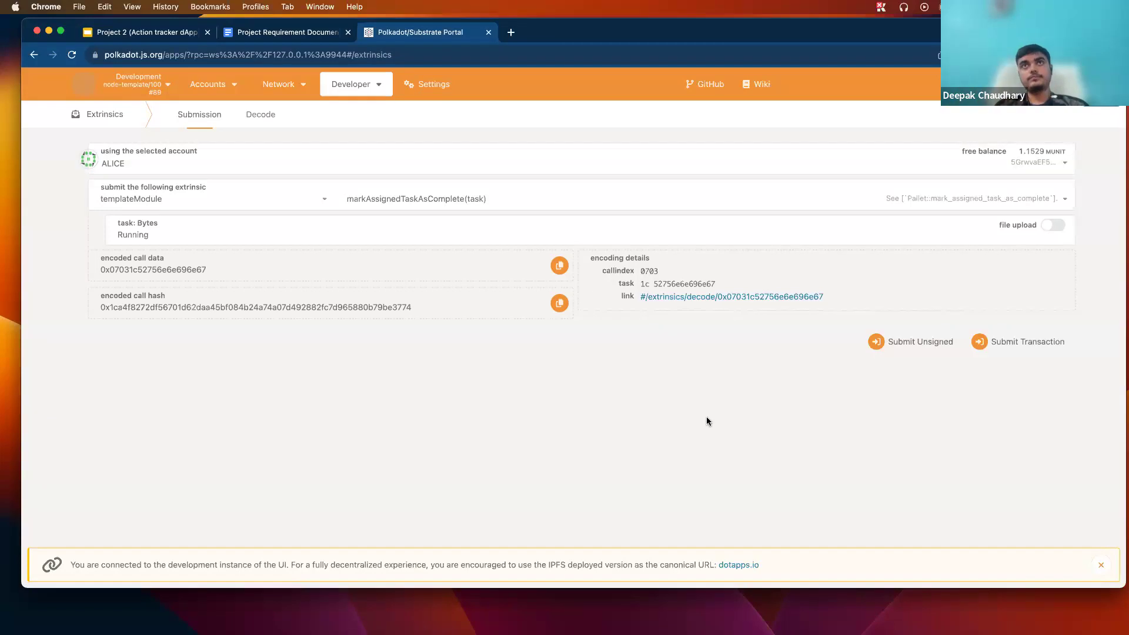
Step: Query the templateModule assignedTasks(AccountId32) chain state again without the account option to check the assigned tasks after completion
mouse_move(356, 84)
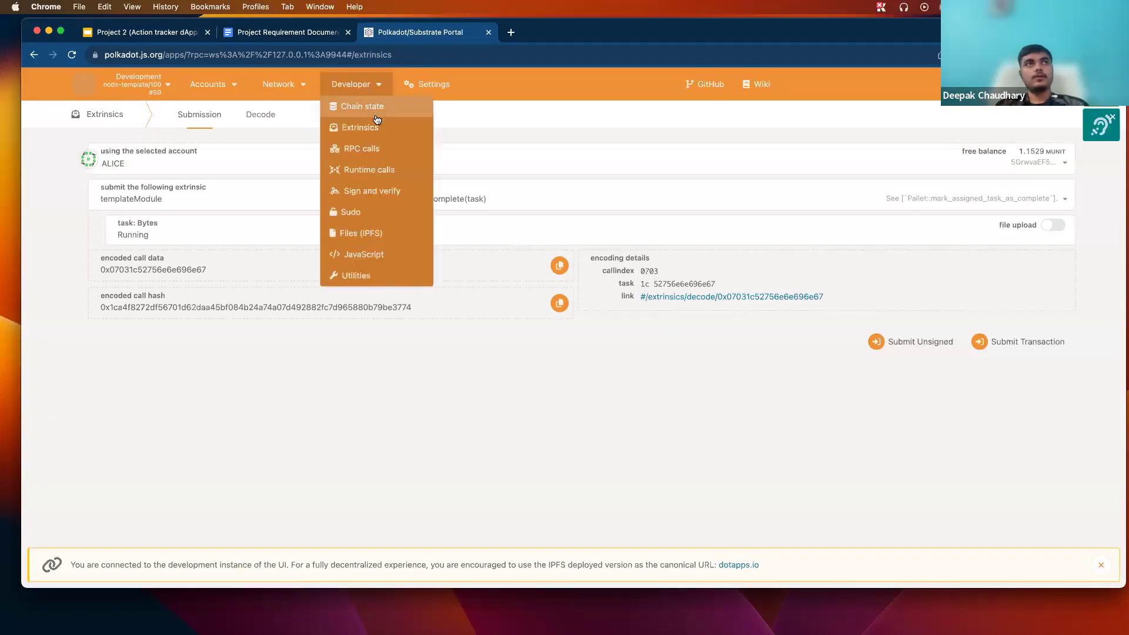
click(359, 105)
click(238, 167)
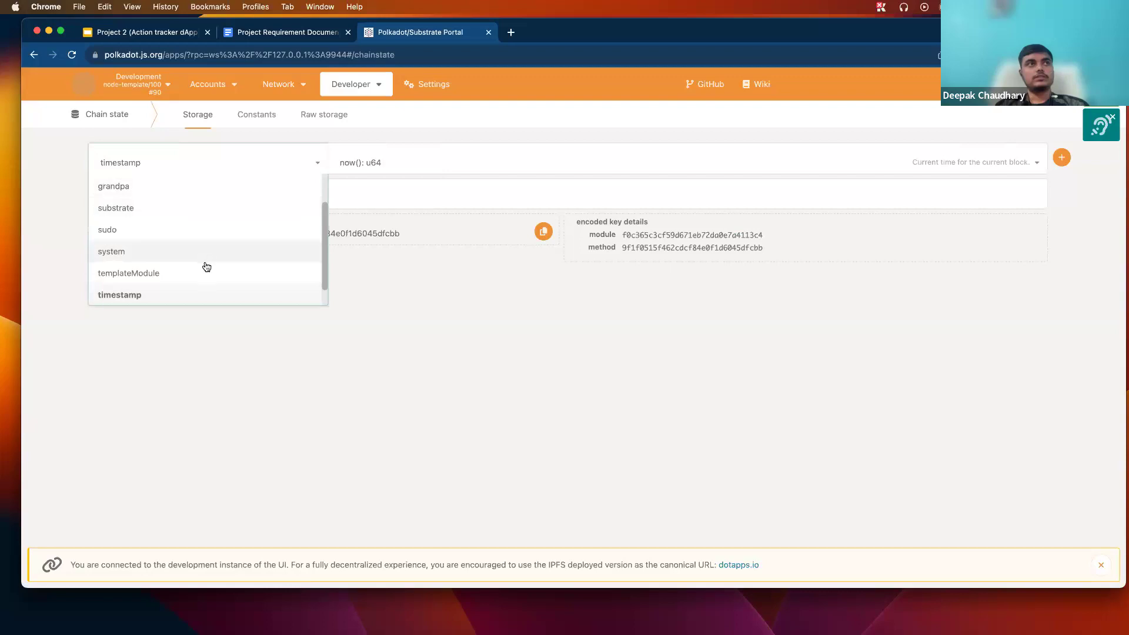
click(204, 265)
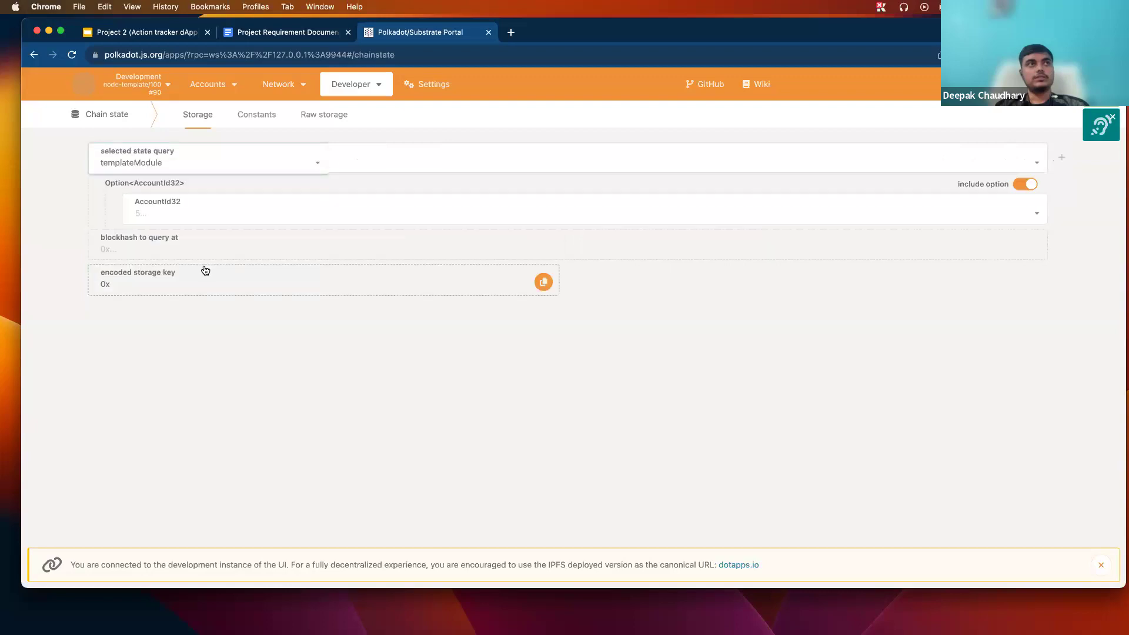
click(1025, 184)
click(1062, 157)
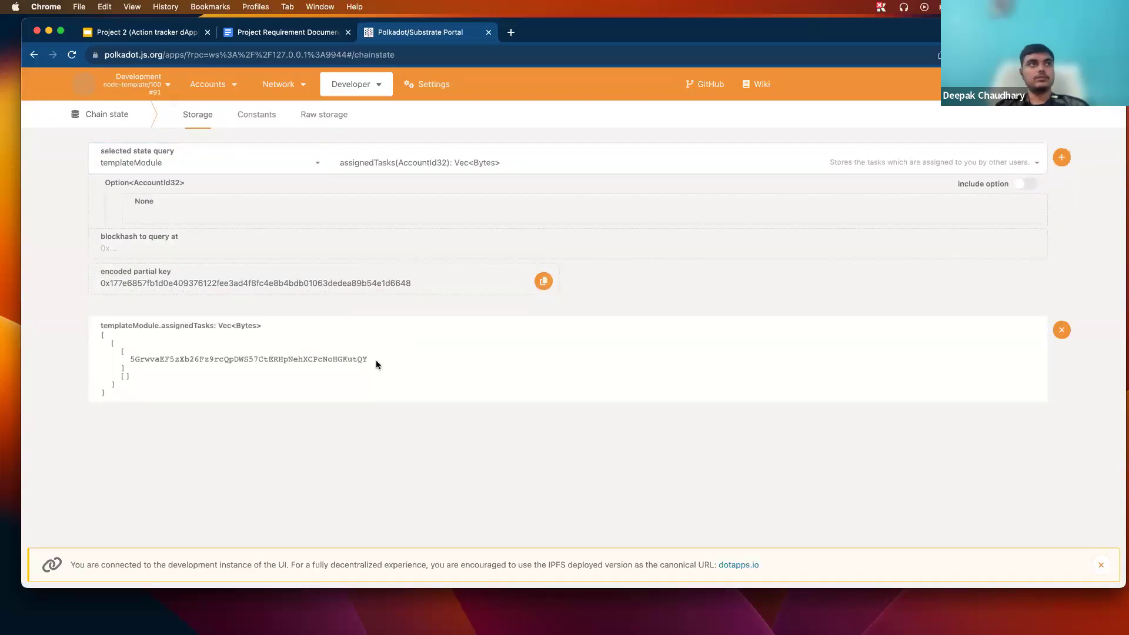
double_click(213, 358)
Step: Query the templateModule tasks(AccountId32) chain state without the account option to check every account's remaining tasks
click(444, 164)
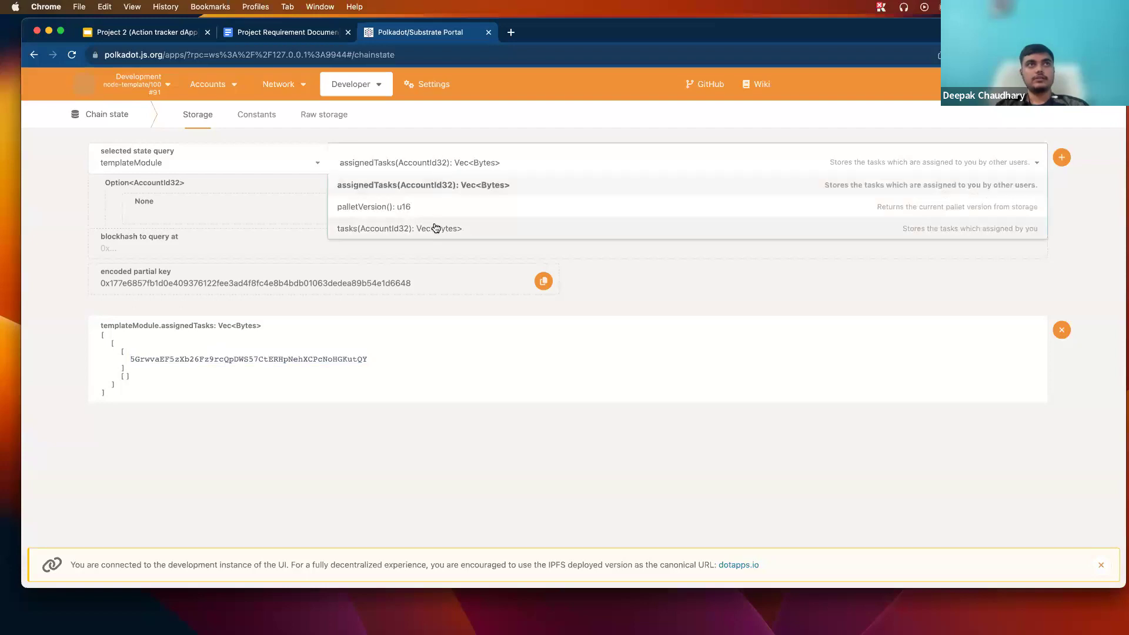
click(456, 228)
click(1025, 184)
click(1062, 157)
drag(126, 376, 178, 430)
click(178, 435)
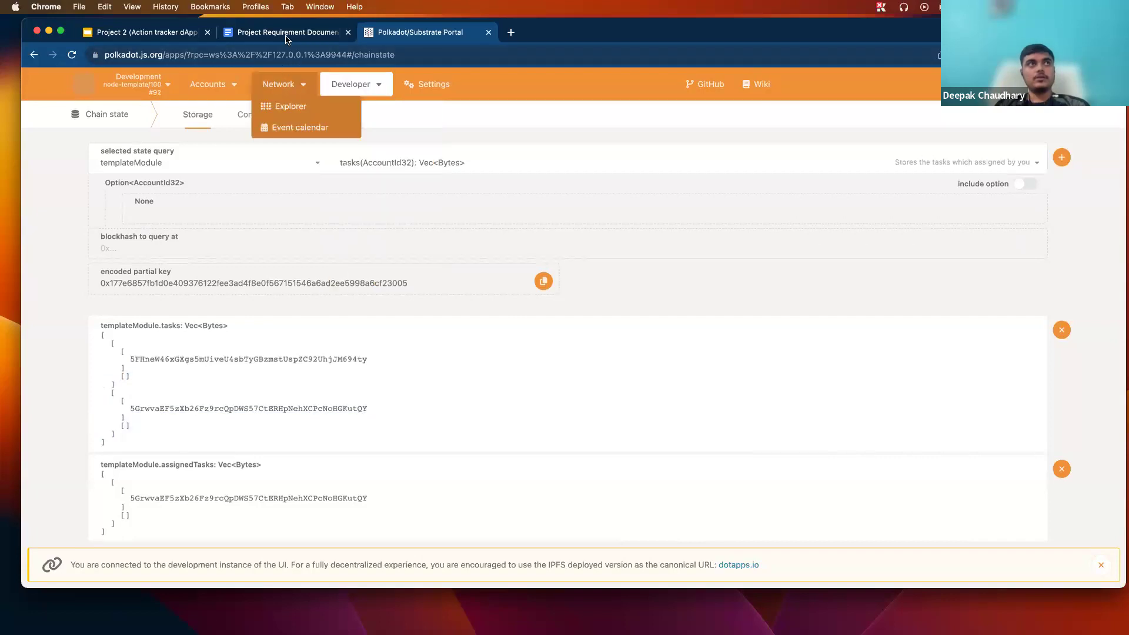
Step: Switch to the Project Requirement Document in Google Docs and review the dApp's core functionalities
click(286, 39)
scroll(429, 347, down, 5)
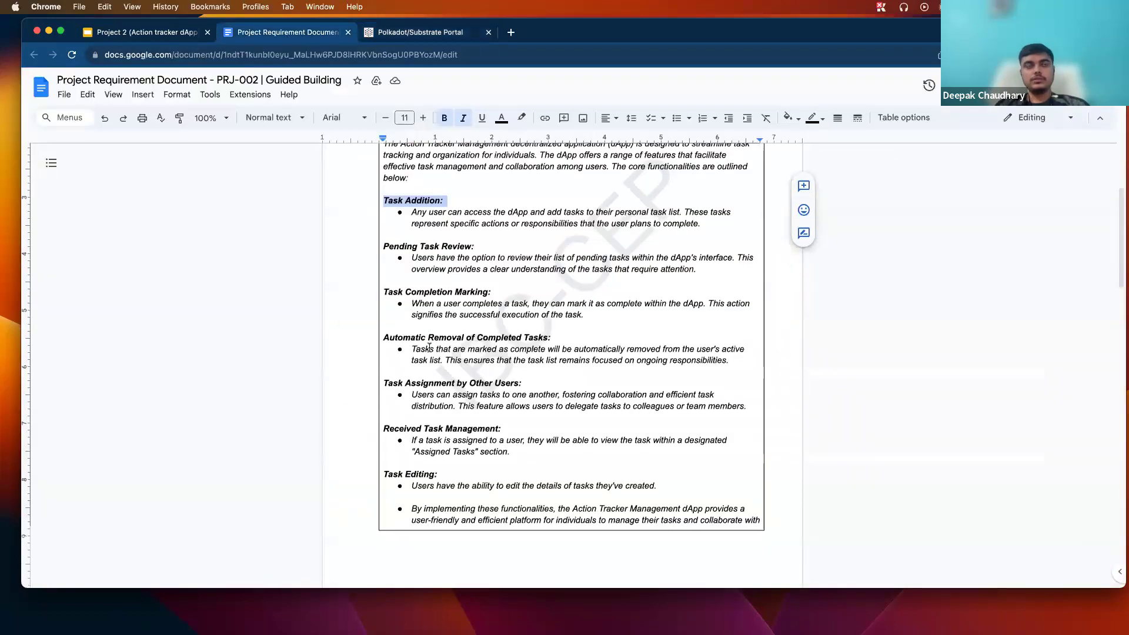
scroll(429, 348, down, 2)
scroll(429, 348, up, 6)
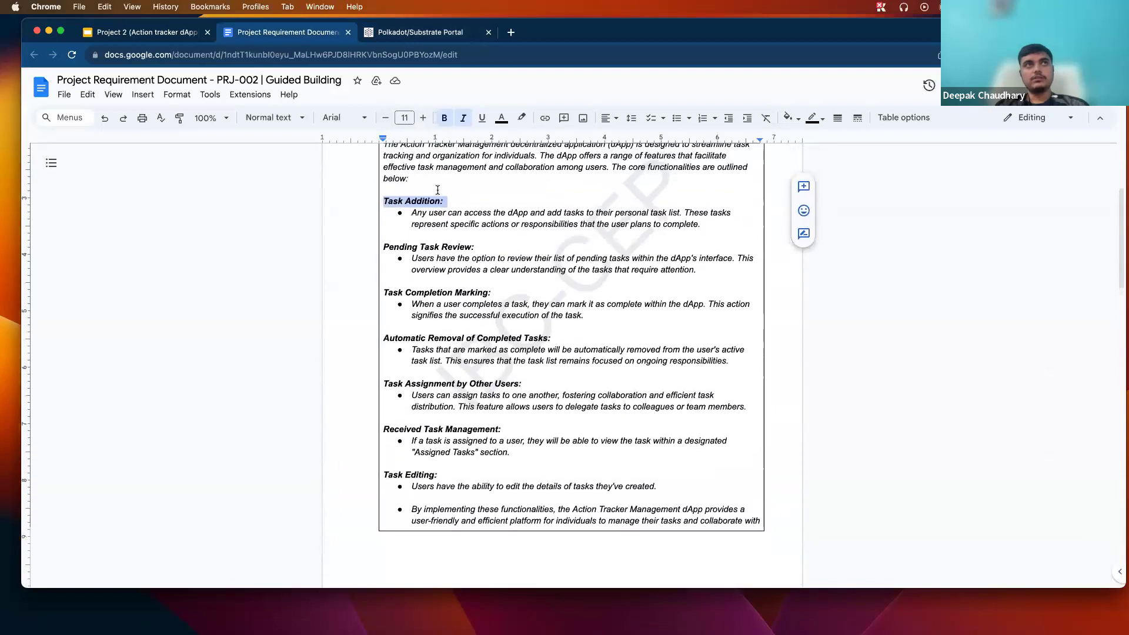
Step: Switch to the Project 2 (Action tracker dApp) presentation in Google Slides and start the slideshow from the Code walkthrough slide
click(395, 38)
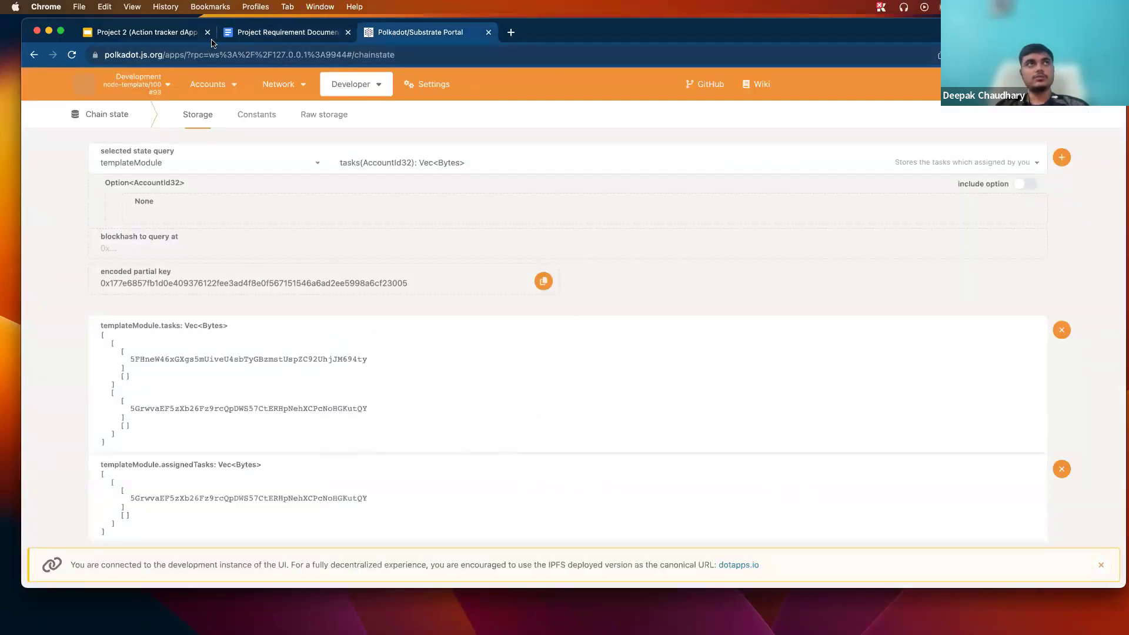
click(171, 36)
key(Down)
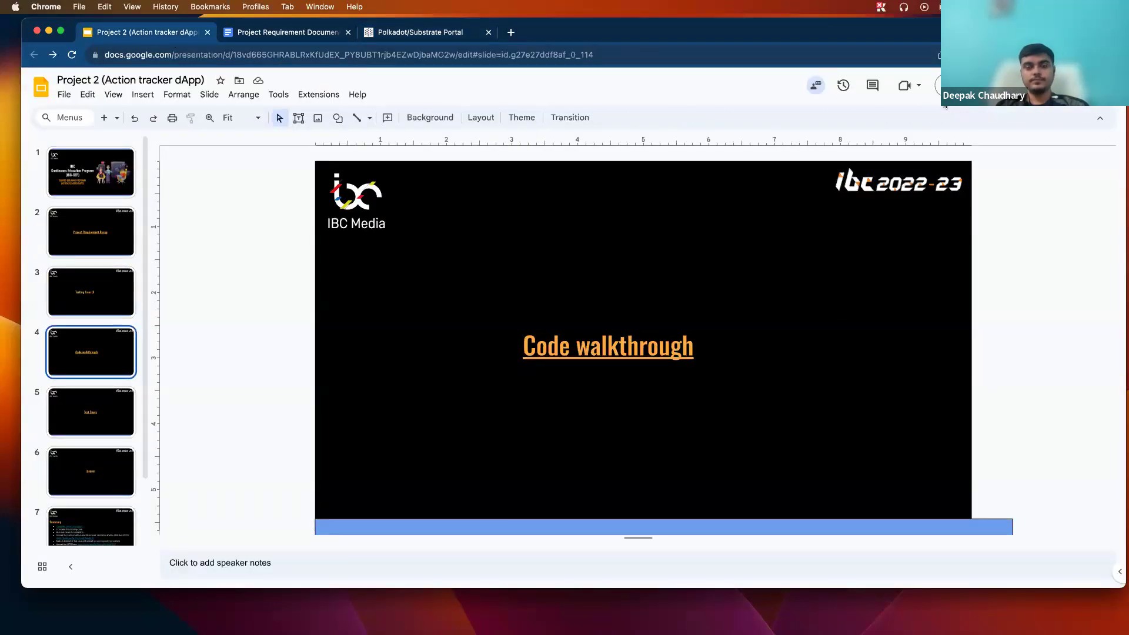
click(938, 86)
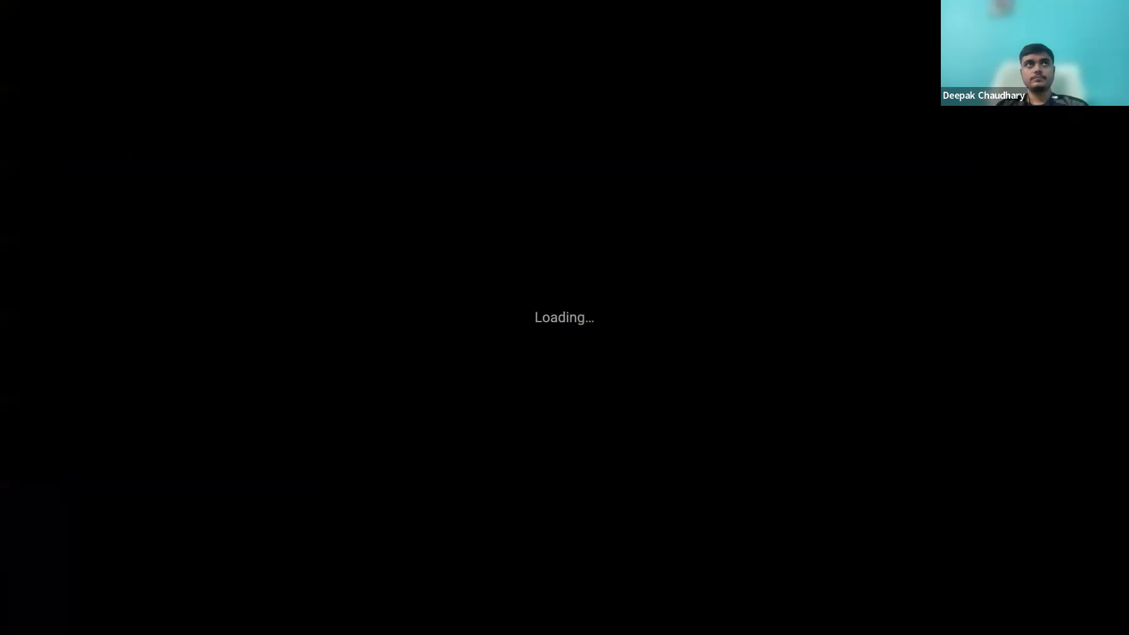